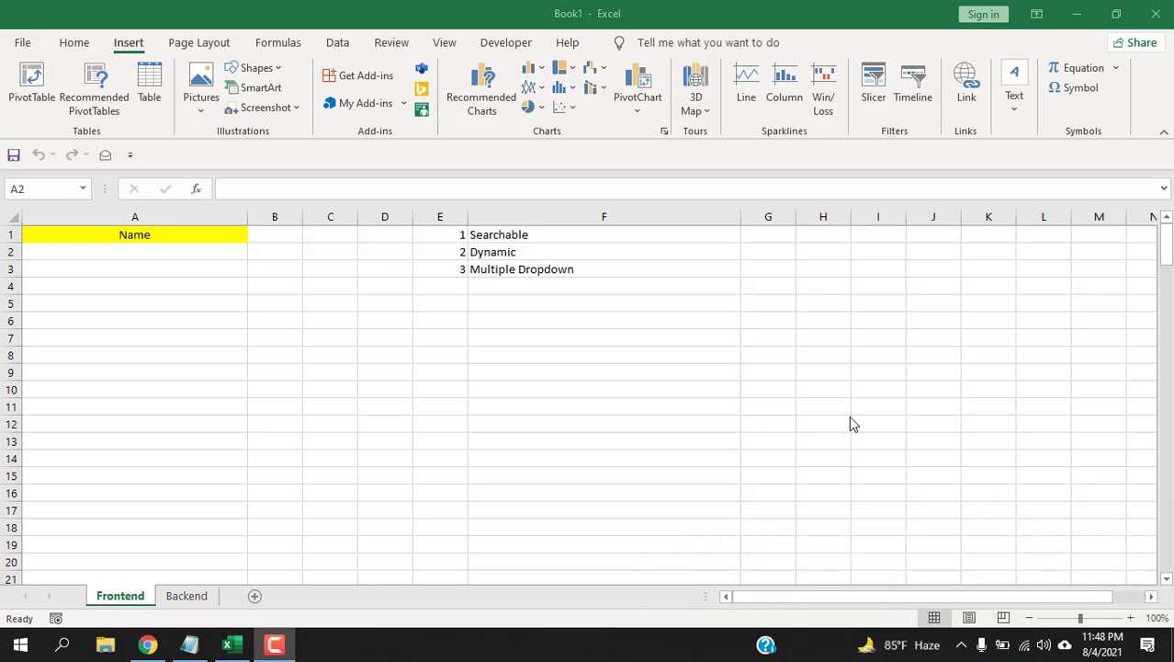
Step: Examine the Name column and the feature list on the Frontend sheet, and the source names on the Backend sheet
left_click(186, 597)
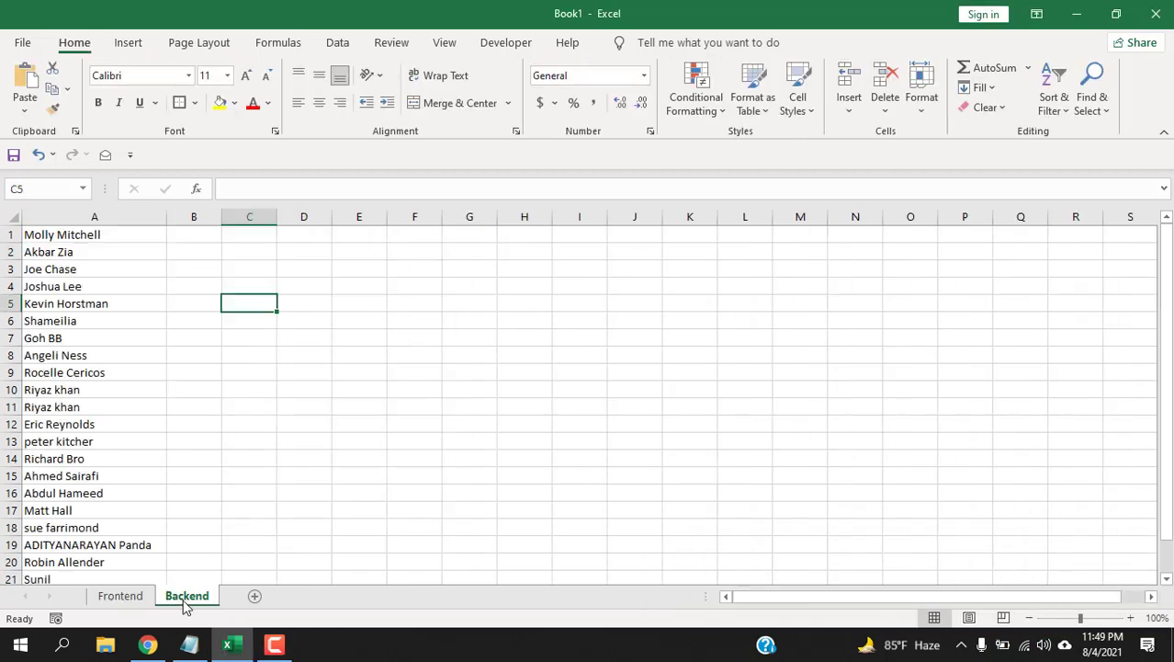
left_click(129, 603)
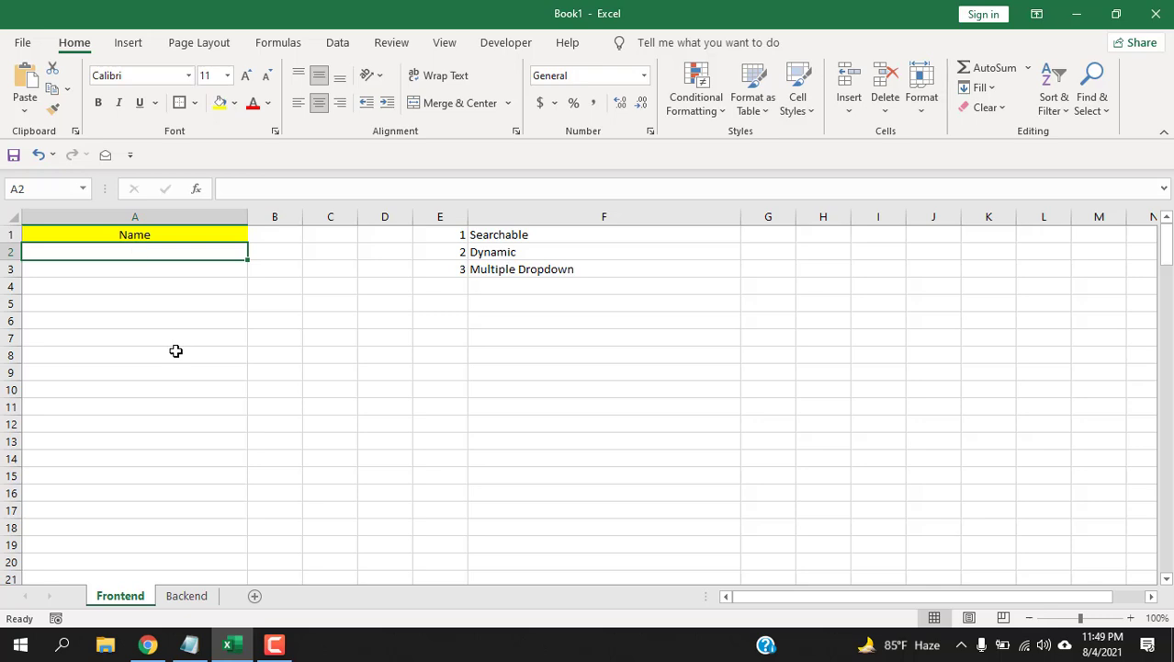
left_click(540, 239)
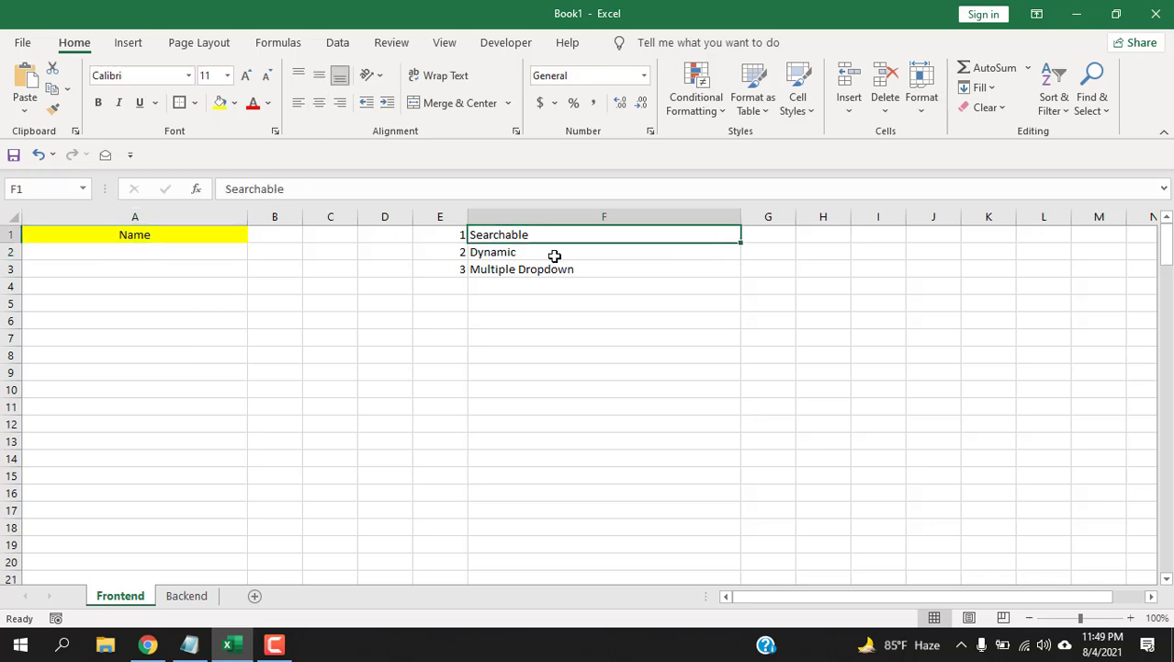
left_click(555, 257)
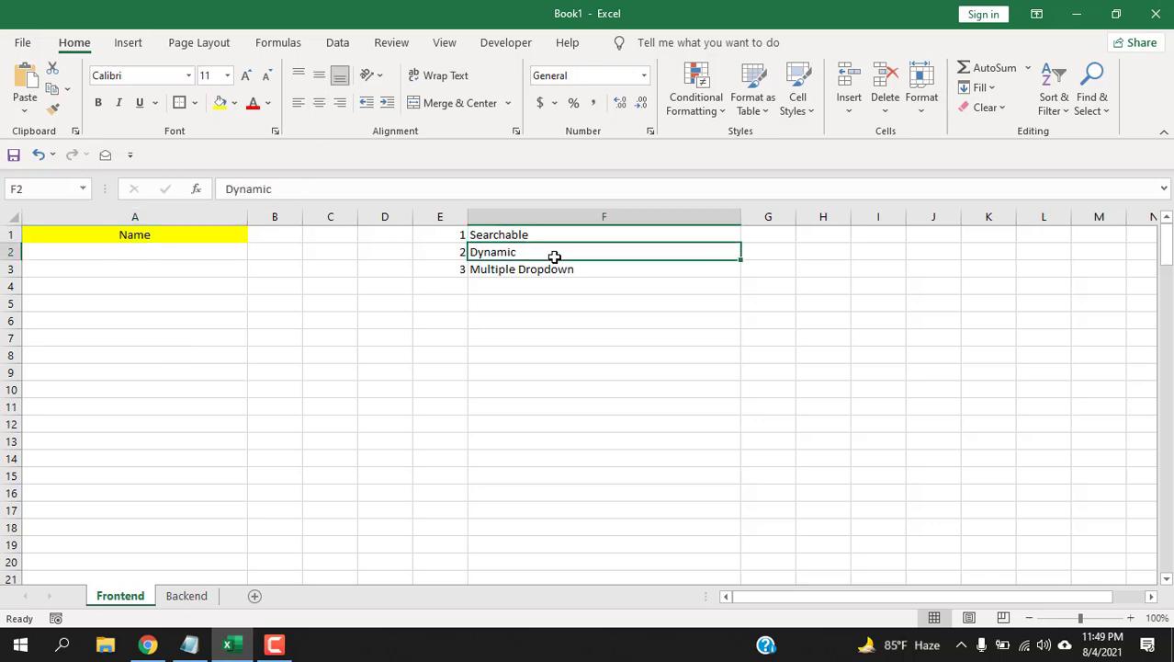
left_click(178, 600)
scroll(125, 556, "down", 3)
left_click(56, 461)
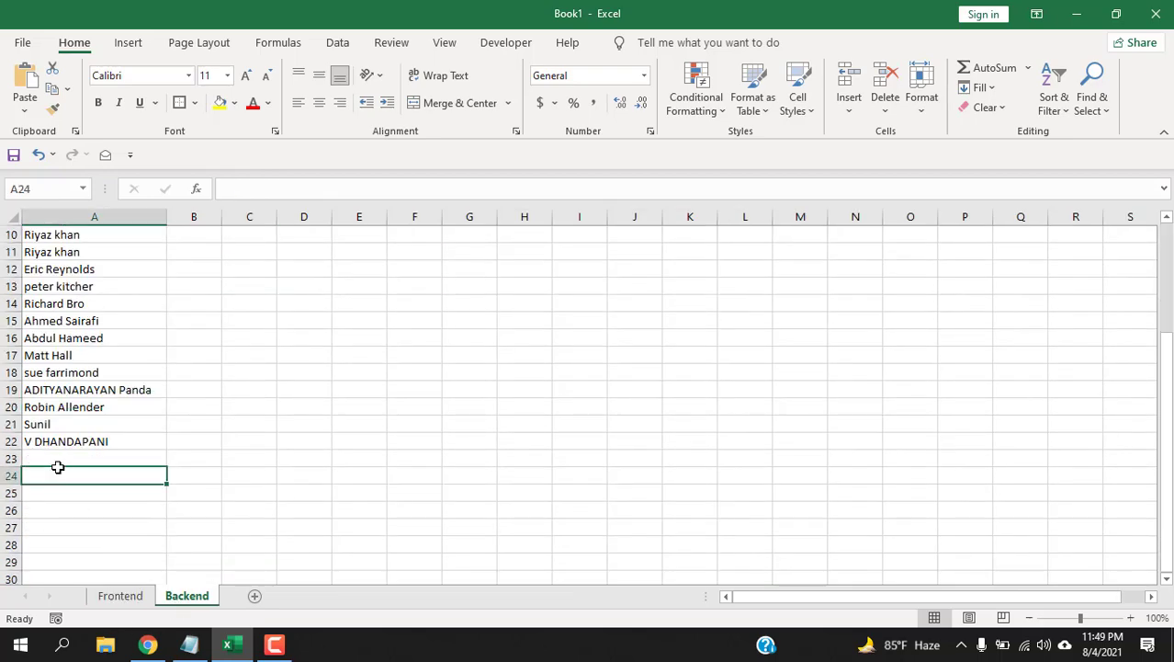
left_click(119, 596)
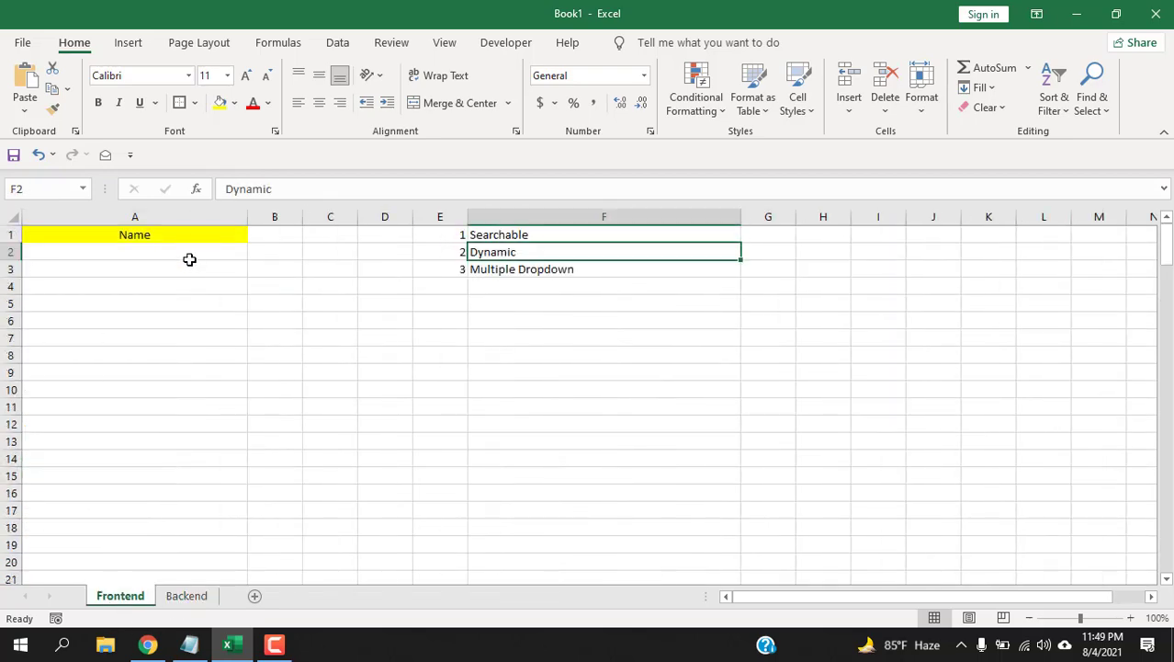
left_click(507, 270)
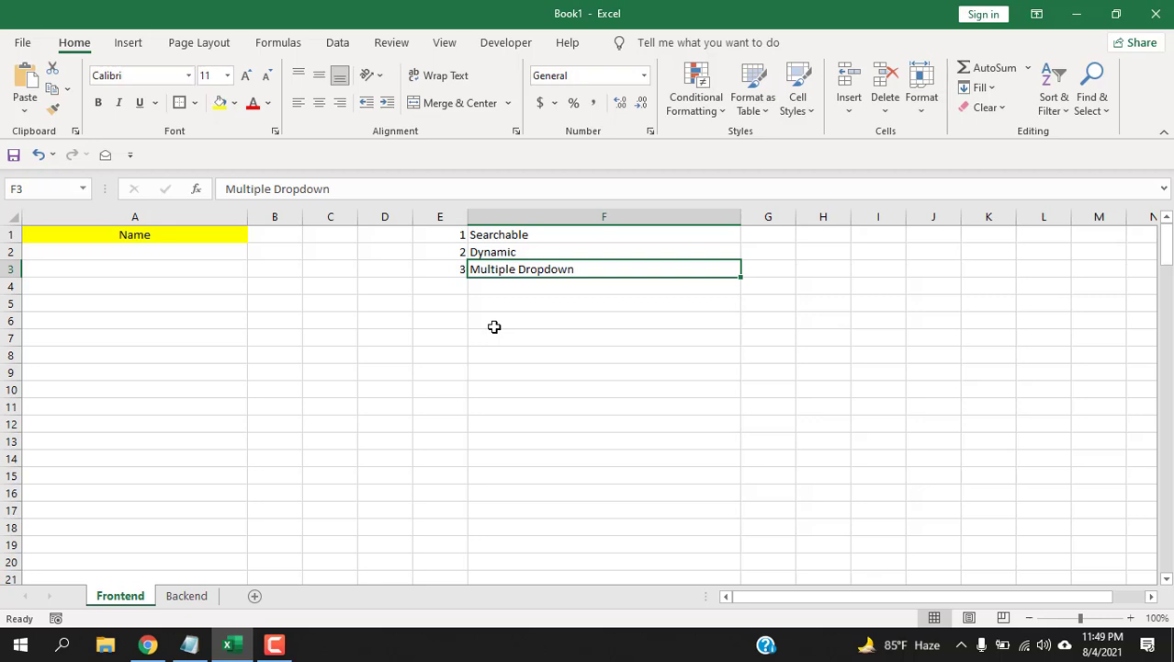
left_click_drag(136, 253, 165, 484)
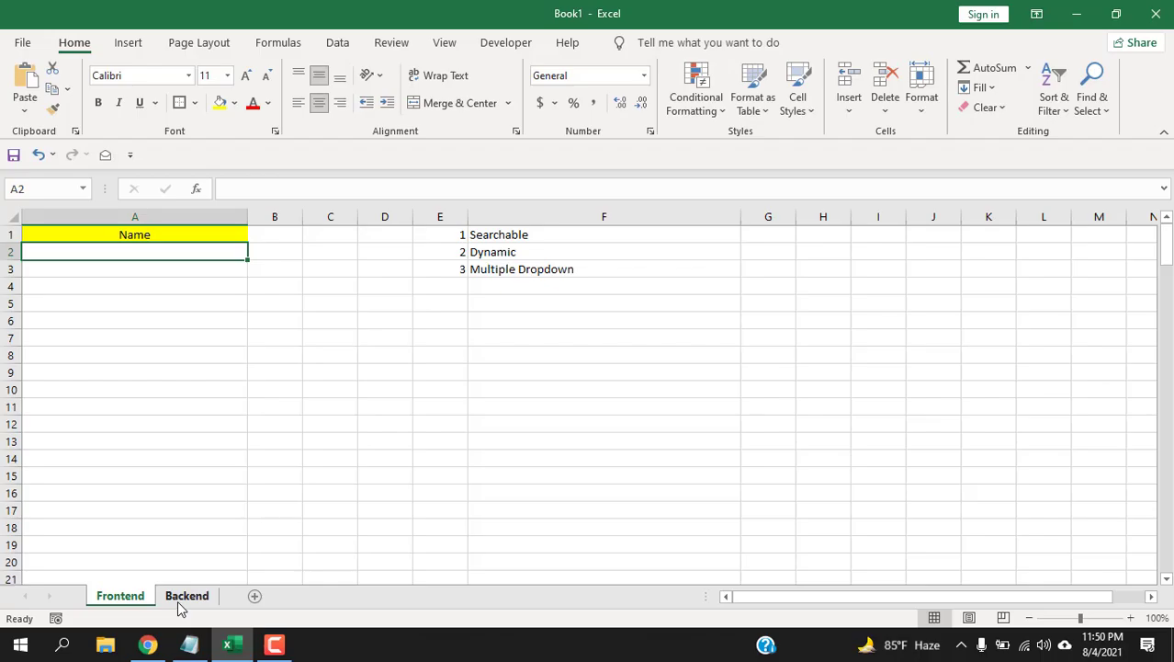
Step: Insert a blank column before the names on the Backend sheet and a blank row above them
left_click(179, 600)
scroll(226, 534, "up", 3)
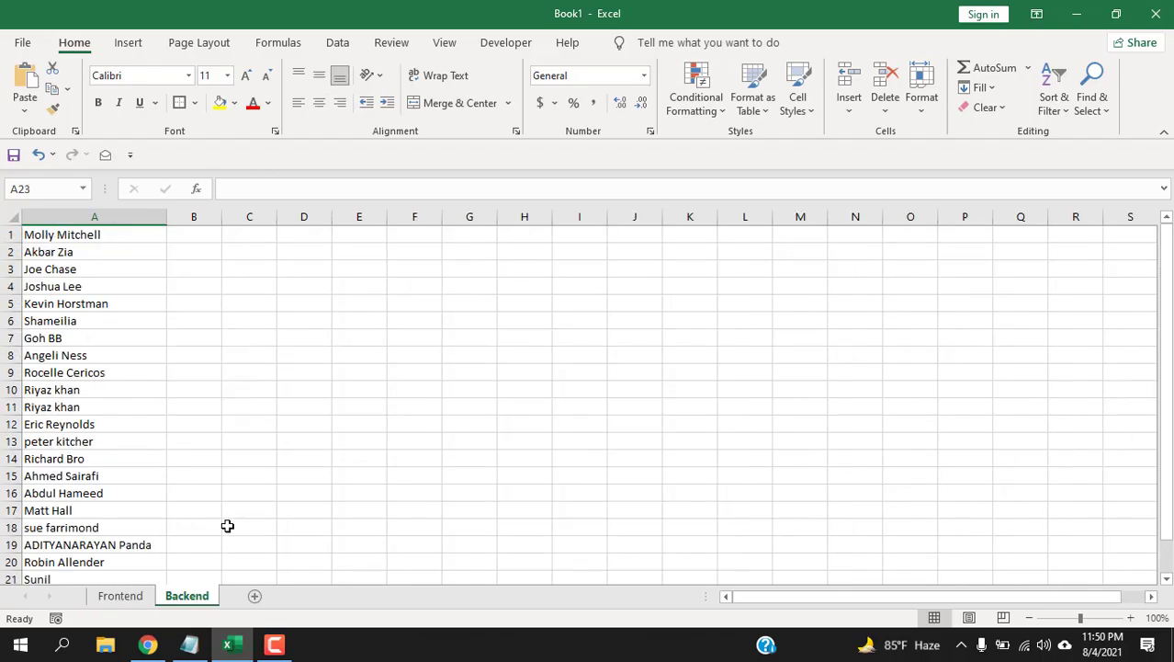
left_click(39, 220)
right_click(42, 225)
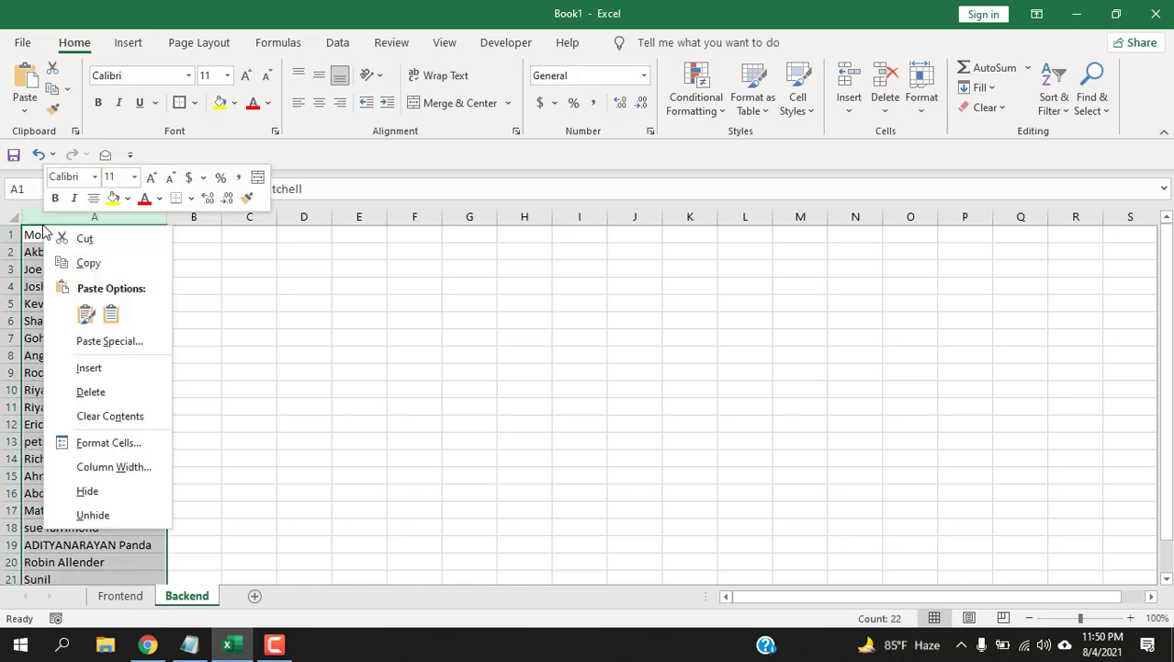
left_click(116, 371)
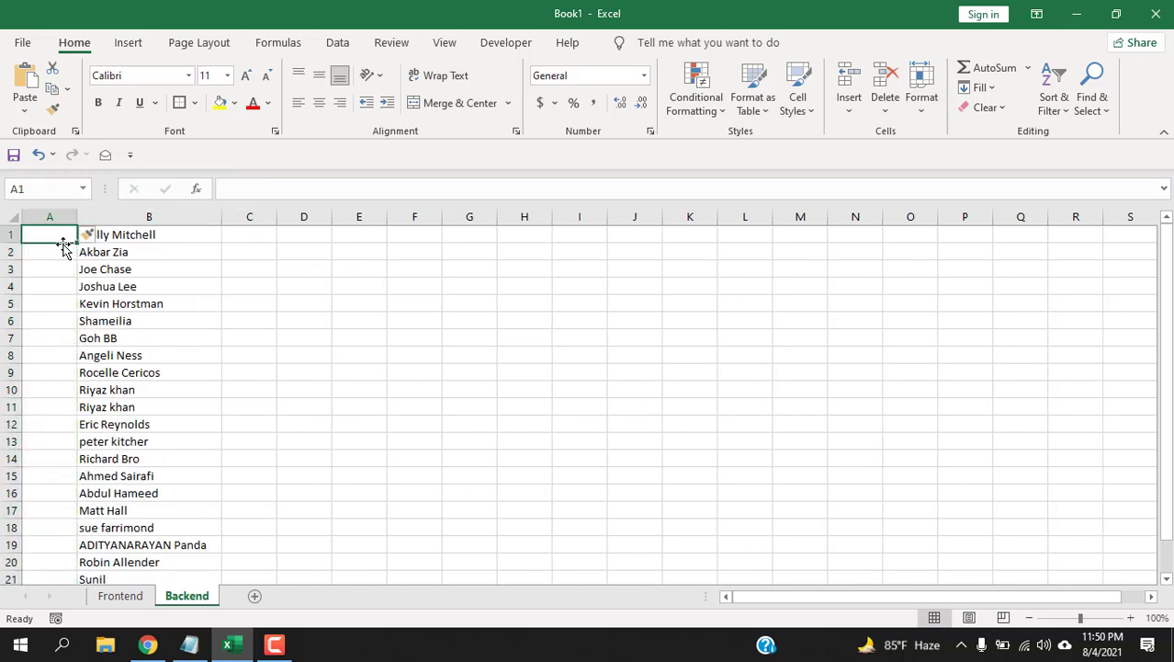
right_click(11, 234)
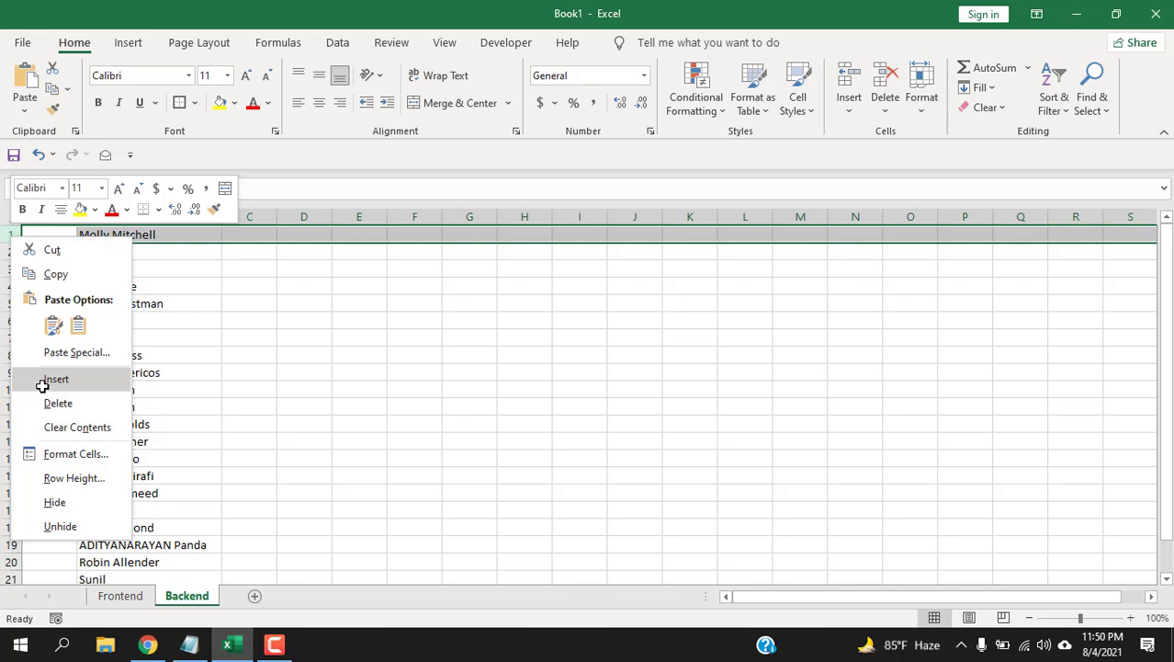
left_click(42, 381)
Step: Enter the header Helper in cell A1 and Names in cell B1
left_click(51, 236)
type("Helper")
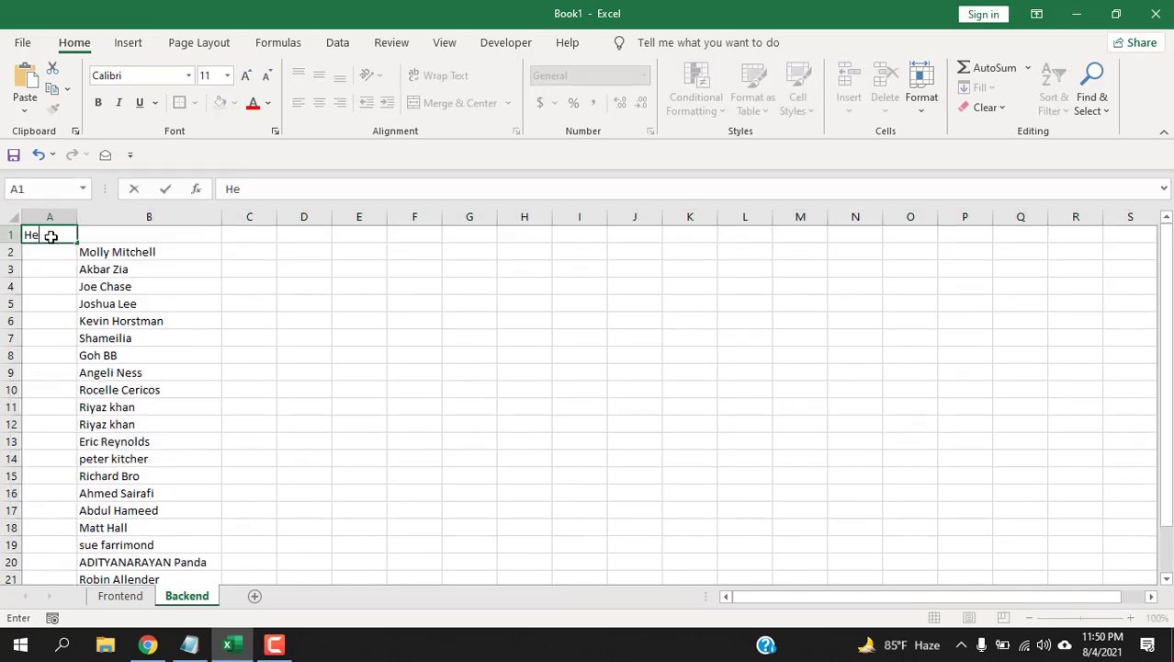
left_click(156, 231)
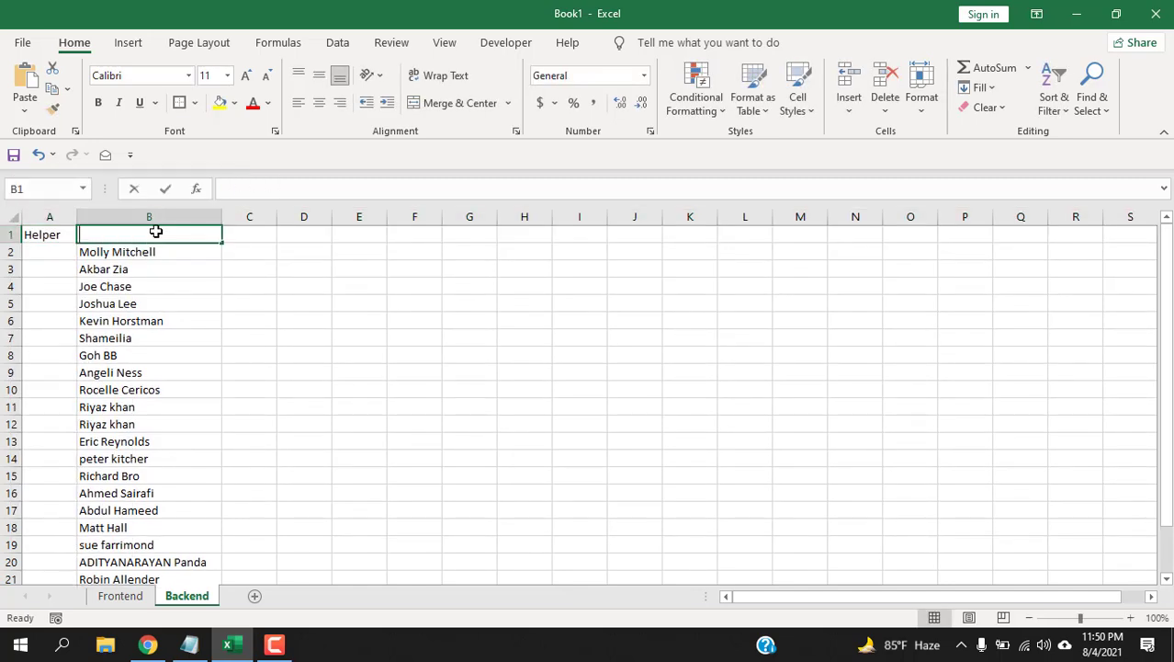
type("Names")
key("Return")
left_click(39, 231)
left_click(104, 234)
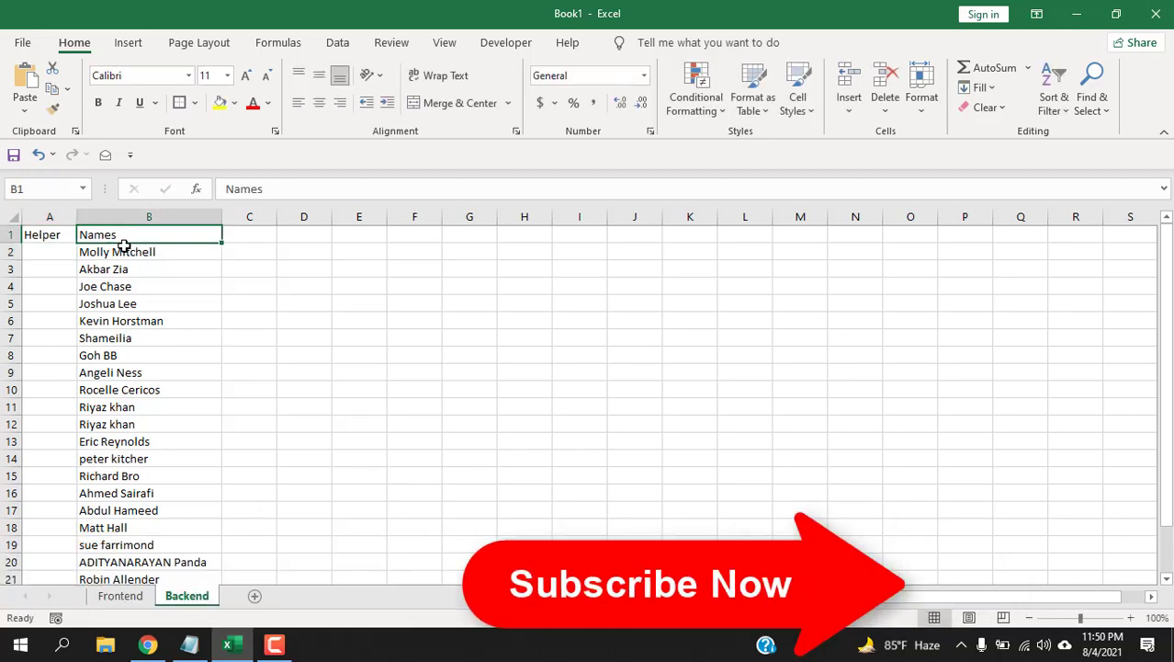
Step: Convert the range A1:B23 into a table with headers
left_click(124, 246)
key("ctrl+Down")
key("ctrl+a")
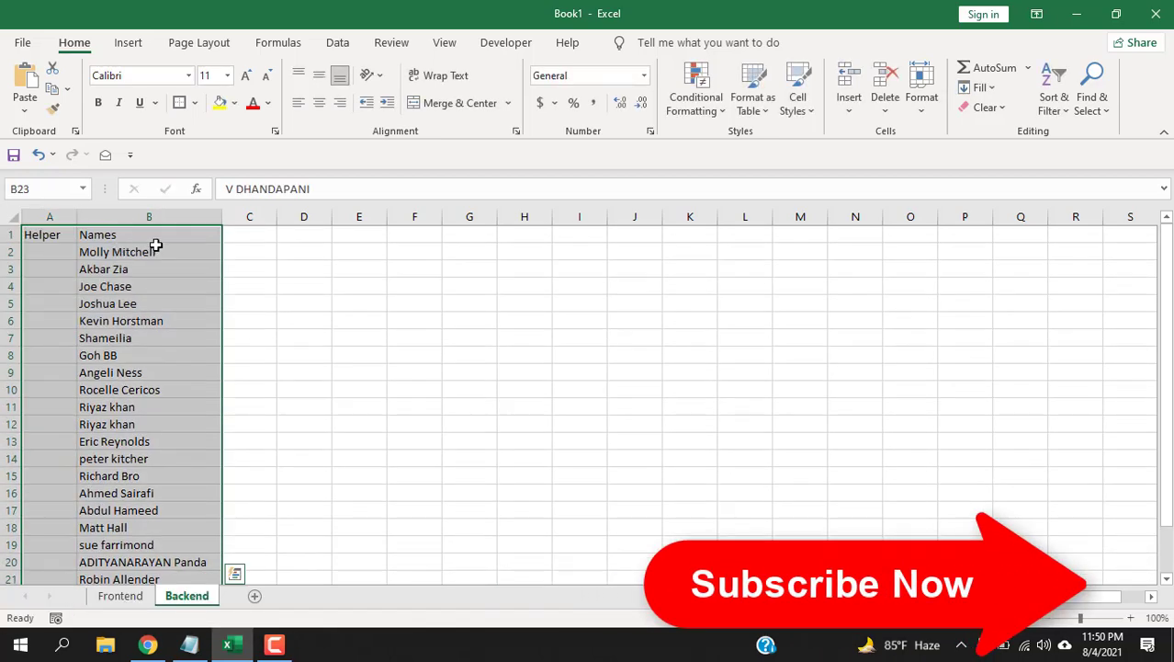
left_click(129, 43)
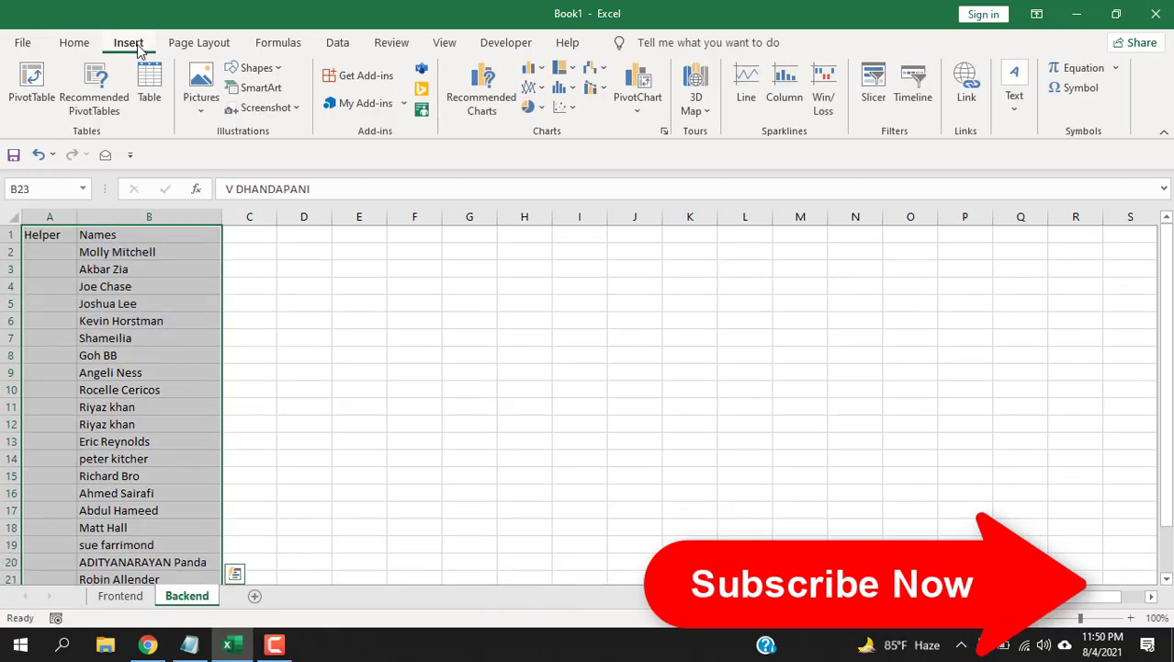
left_click(145, 97)
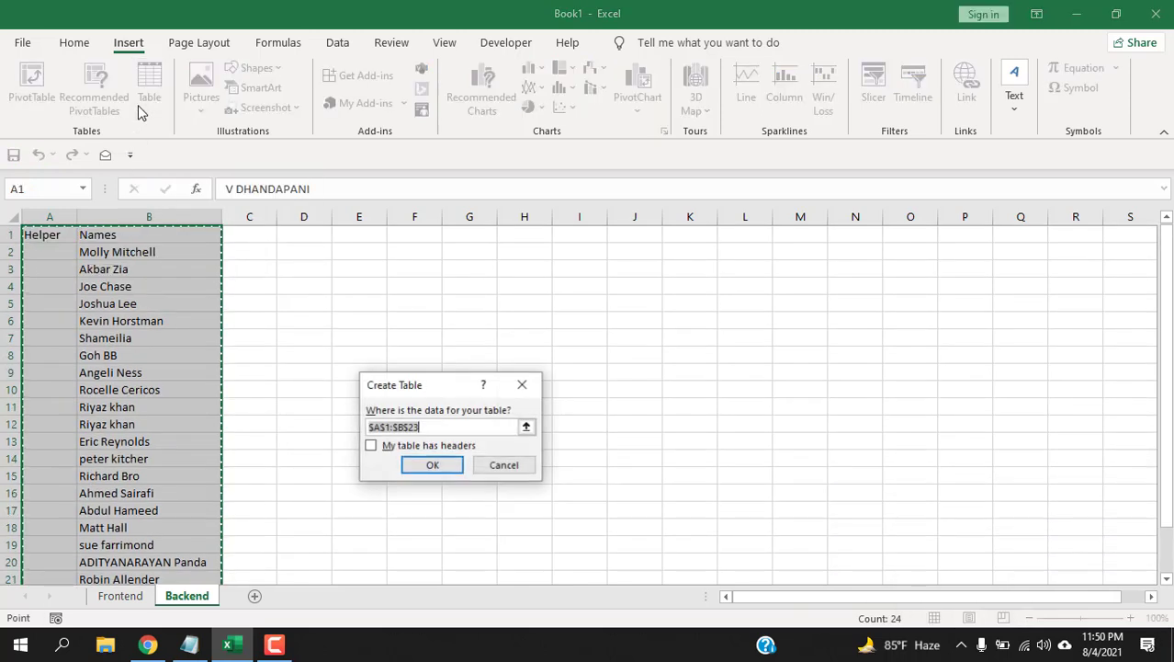
left_click(369, 447)
left_click(429, 466)
left_click(358, 440)
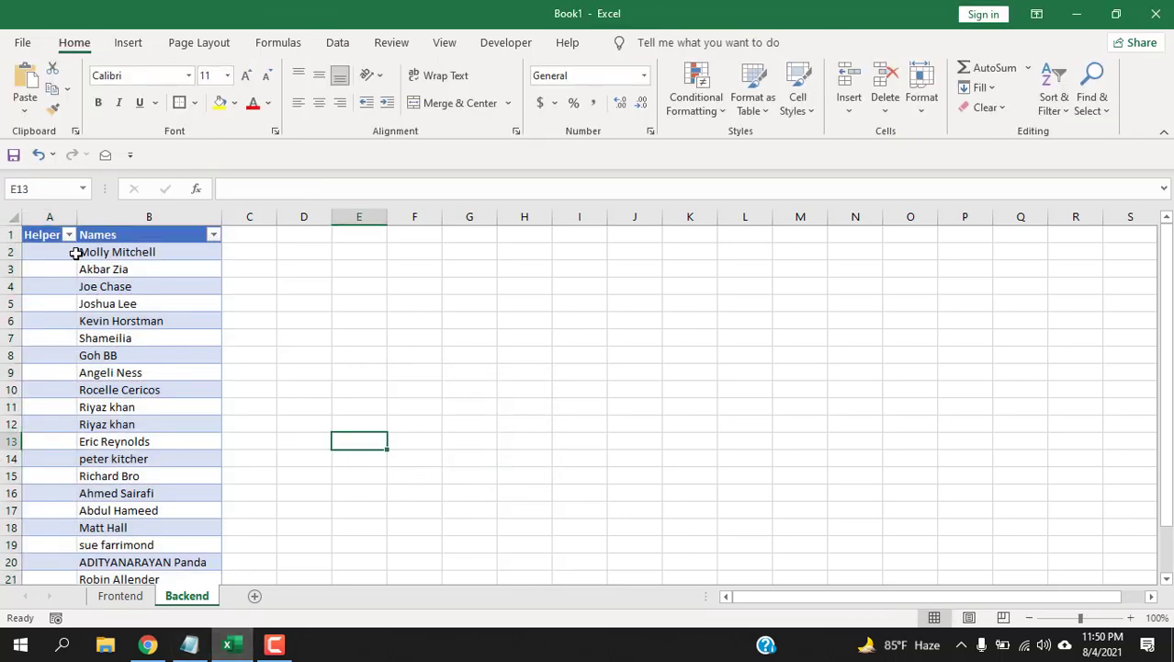
Step: Add another first name in cell B24, directly below the last entry of the Backend table
left_click(129, 595)
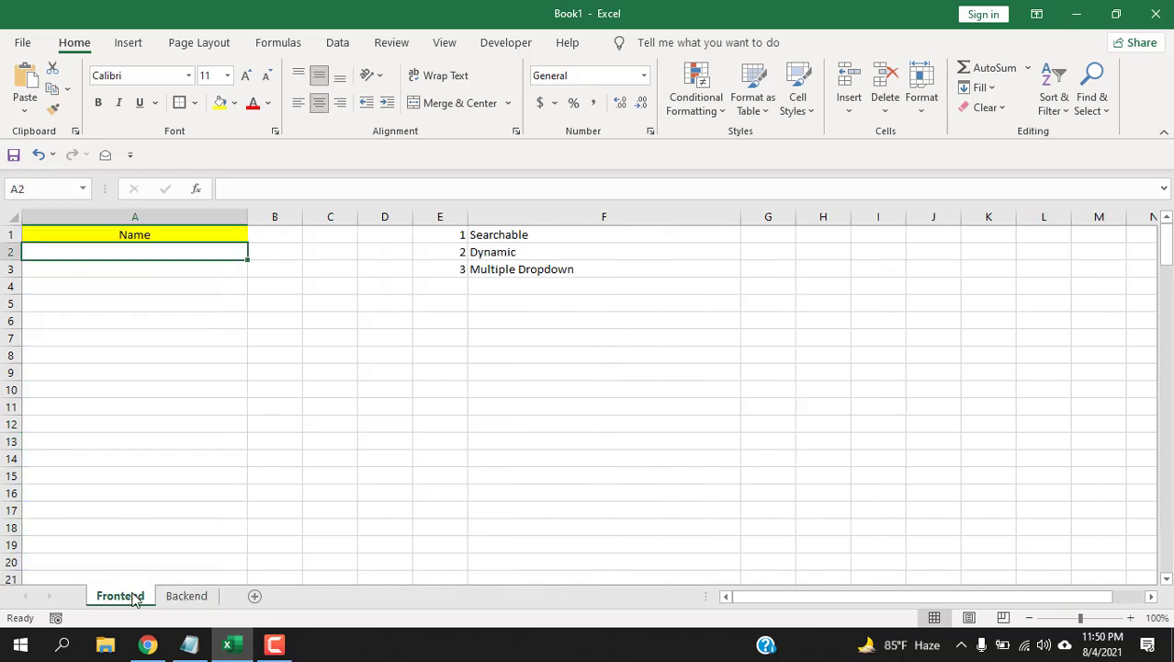
left_click(184, 598)
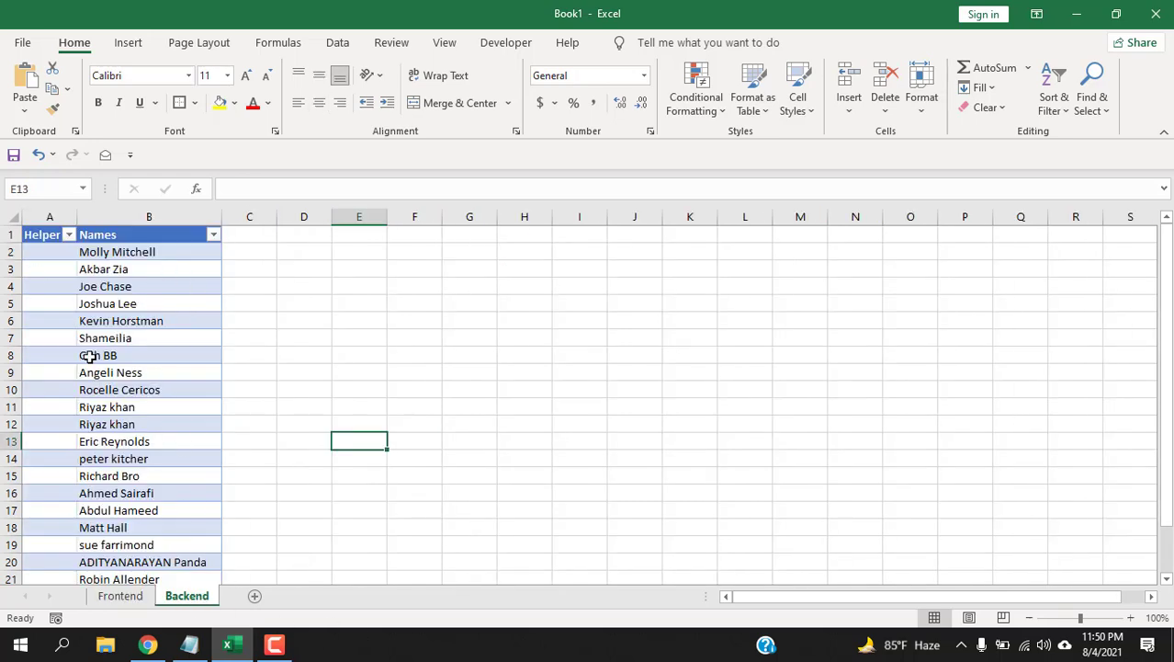
scroll(194, 440, "down", 7)
scroll(194, 438, "up", 3)
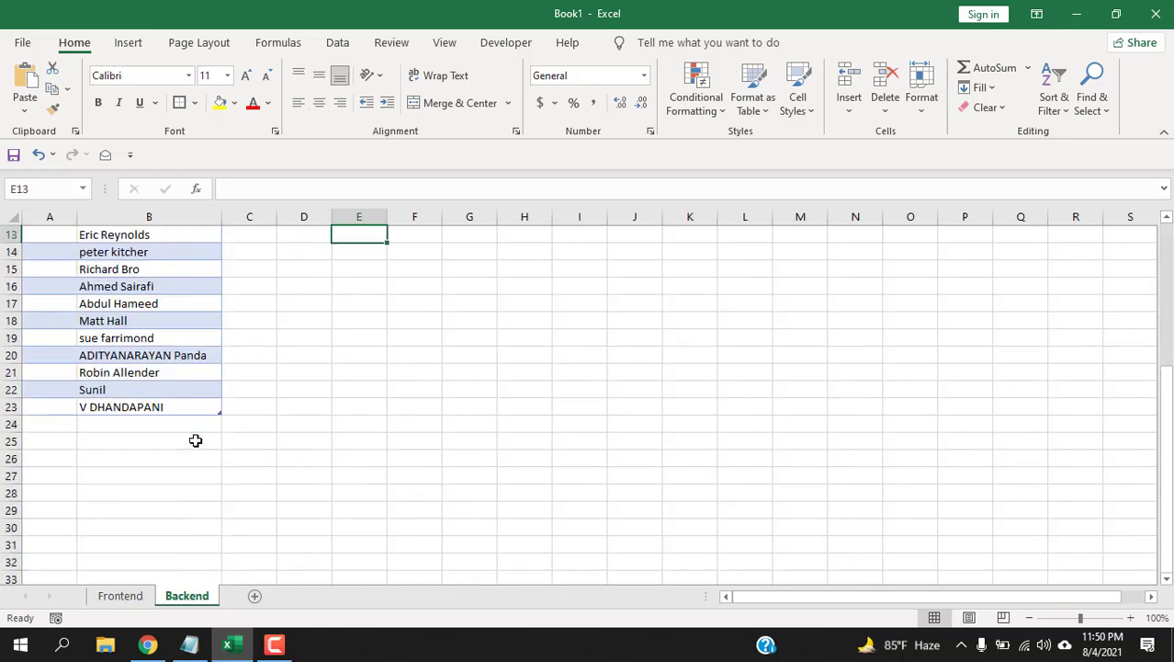
left_click(138, 425)
type("John")
left_click(285, 490)
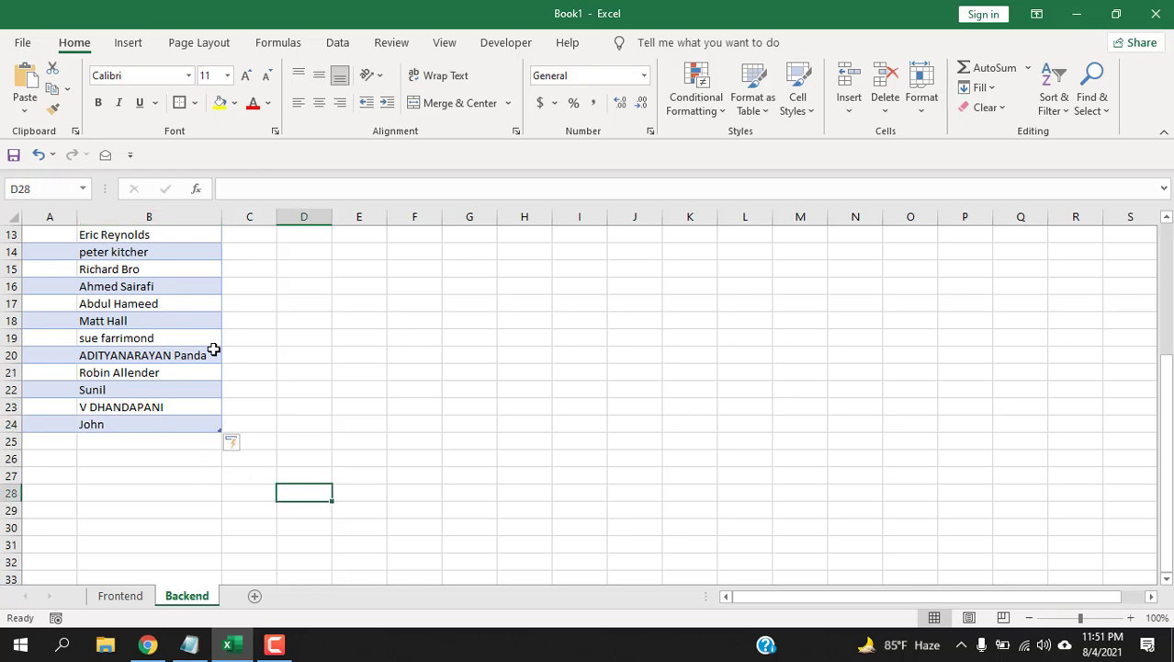
Step: Fill the Dynamic entry in cells E2:F2 of the Frontend sheet with yellow
left_click(121, 607)
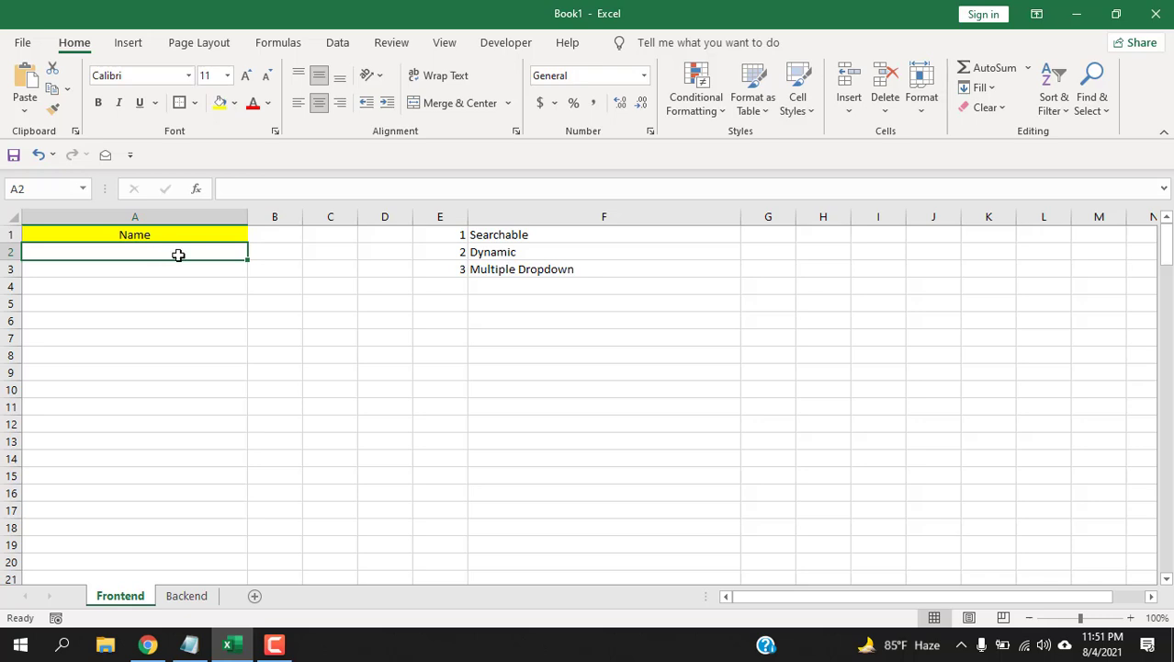
left_click_drag(449, 253, 552, 253)
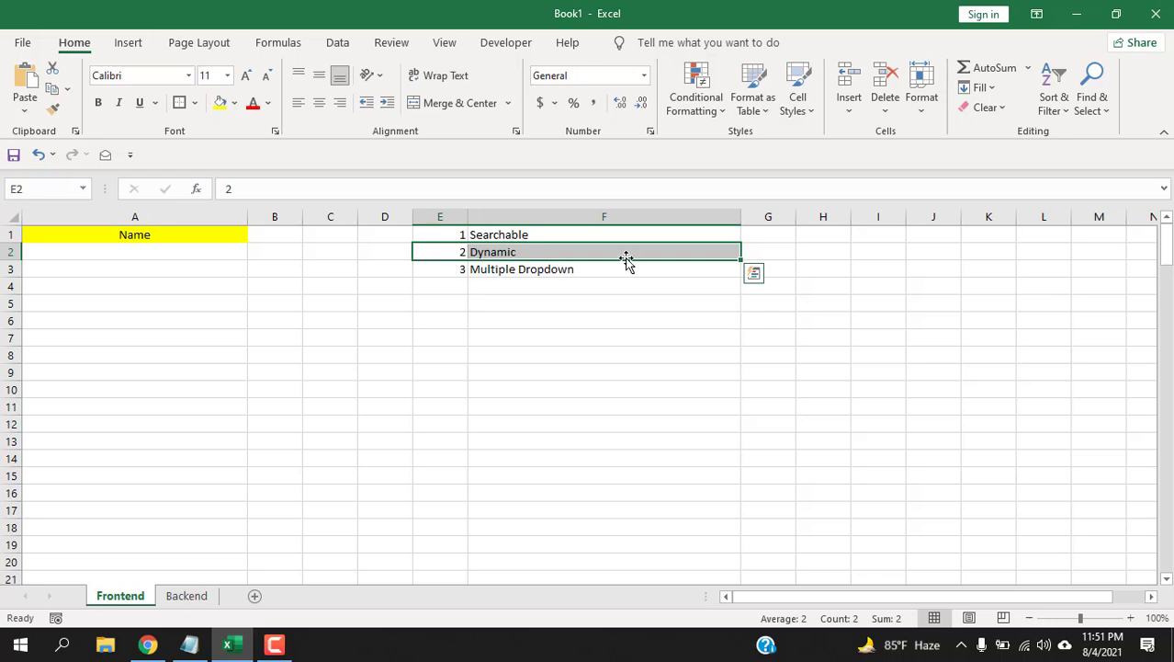
left_click(220, 103)
left_click(552, 352)
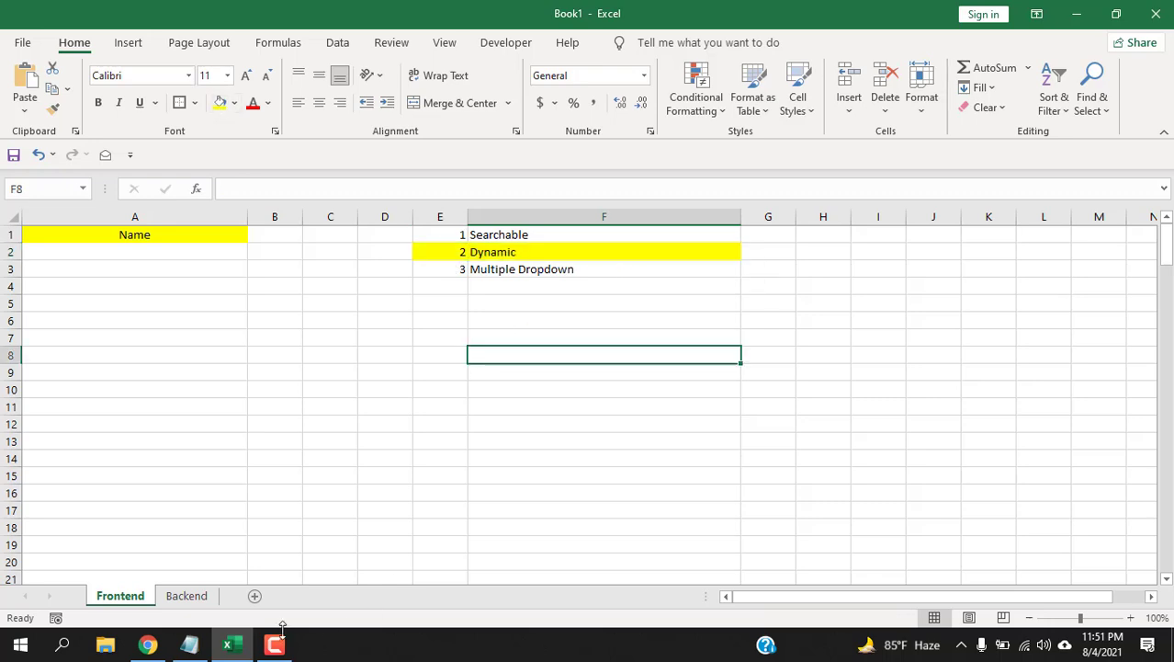
Step: Apply a thick outside border to cell F2 on the Backend sheet
left_click(176, 601)
scroll(210, 496, "up", 4)
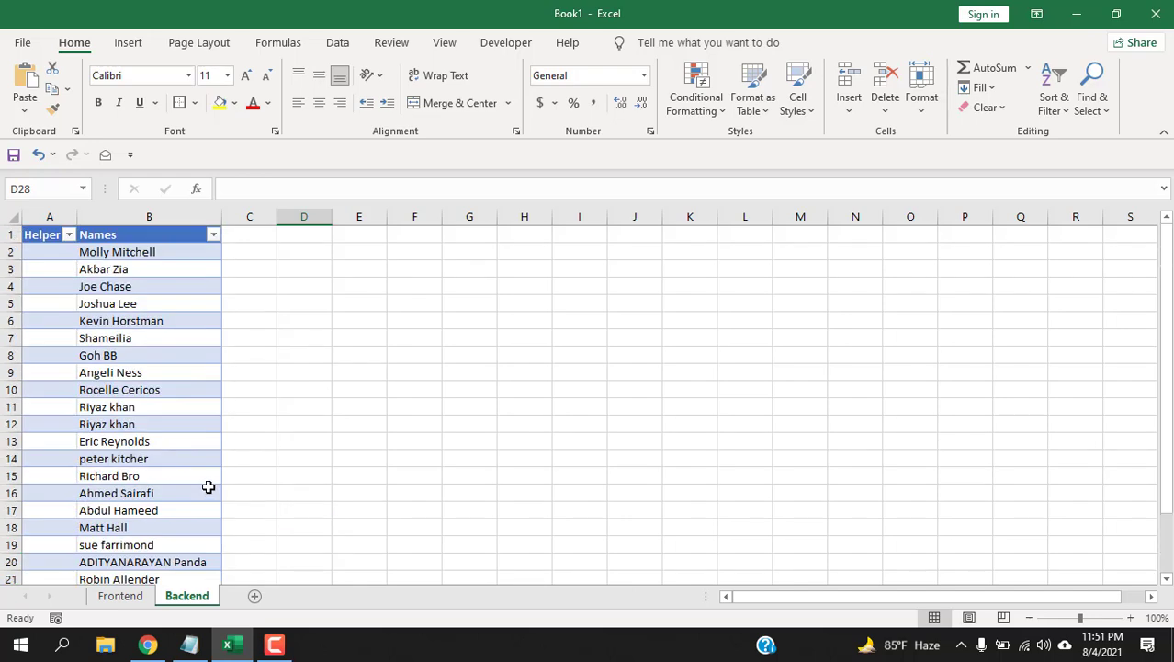
left_click(101, 235)
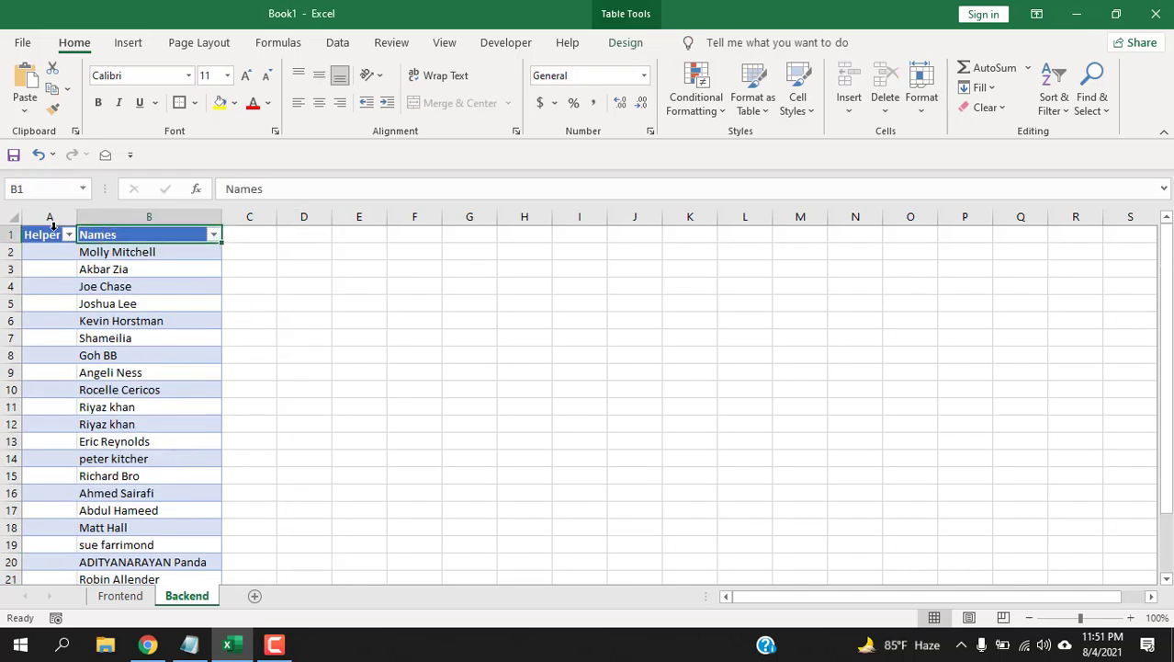
left_click(55, 245)
left_click(427, 250)
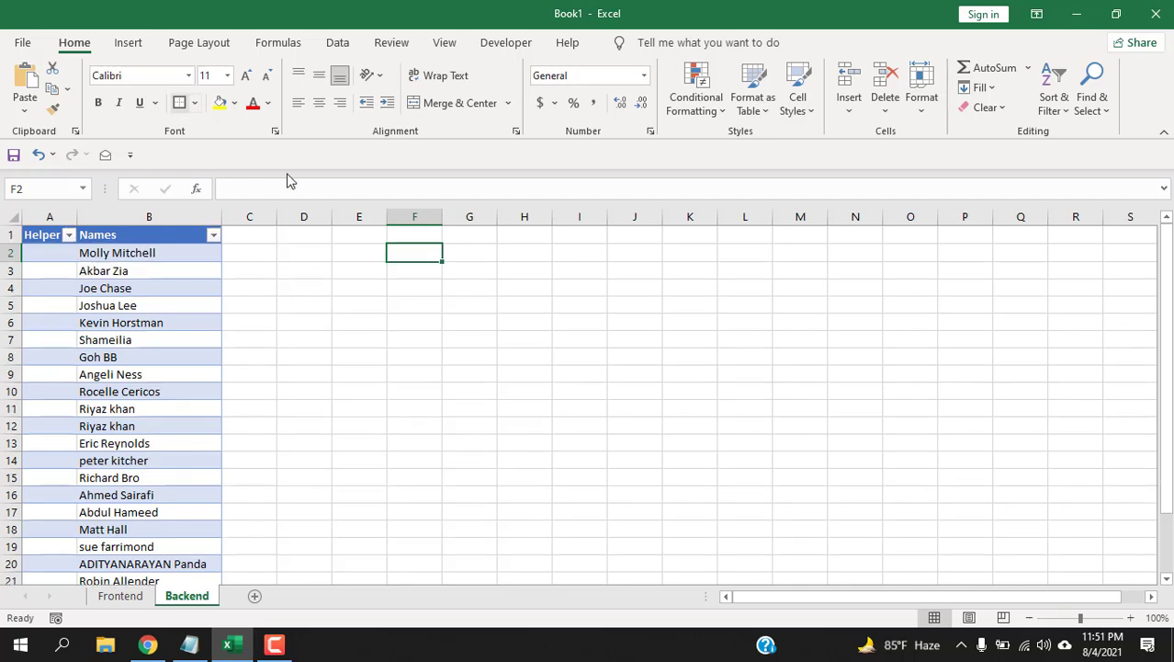
left_click(420, 287)
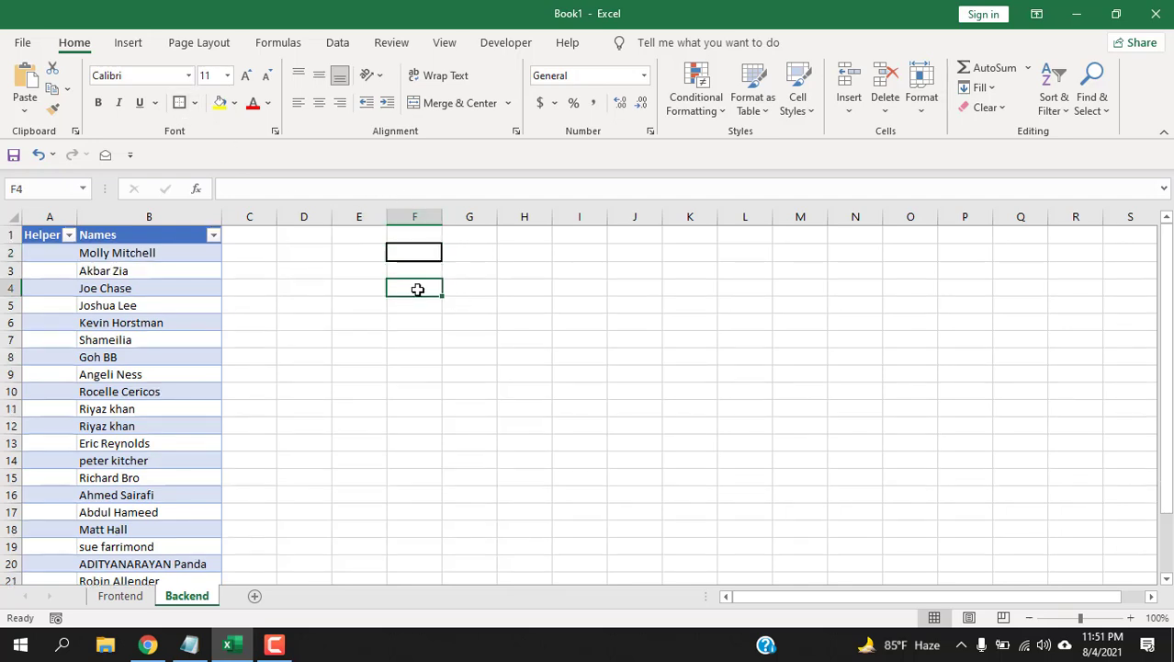
left_click(57, 255)
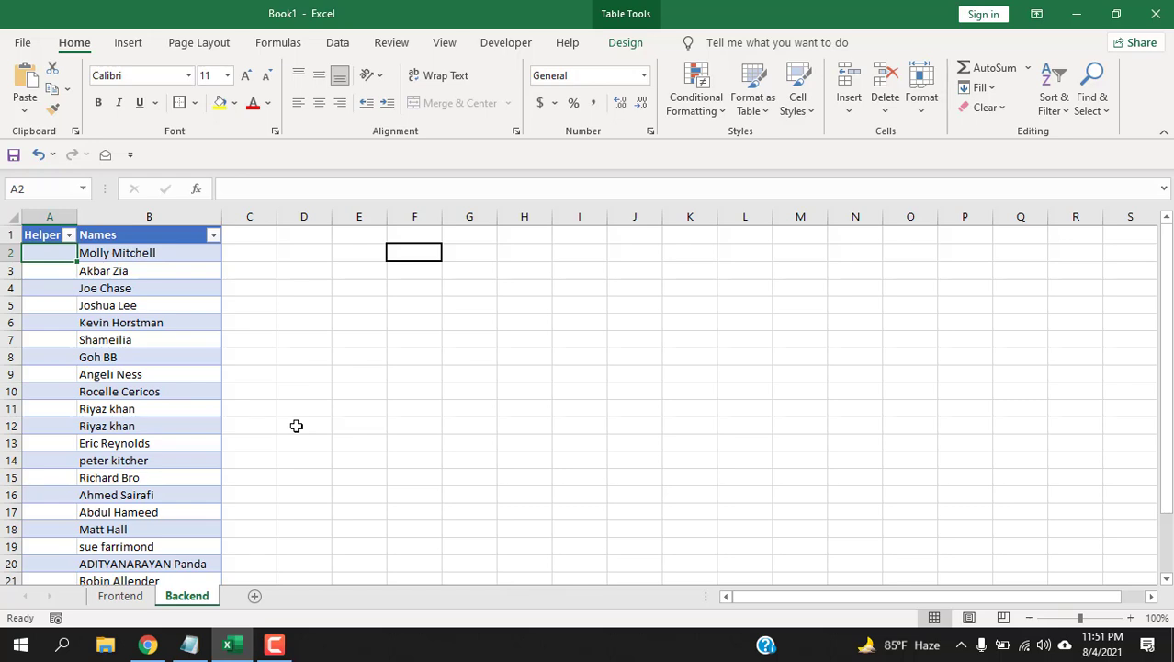
type("=Ser")
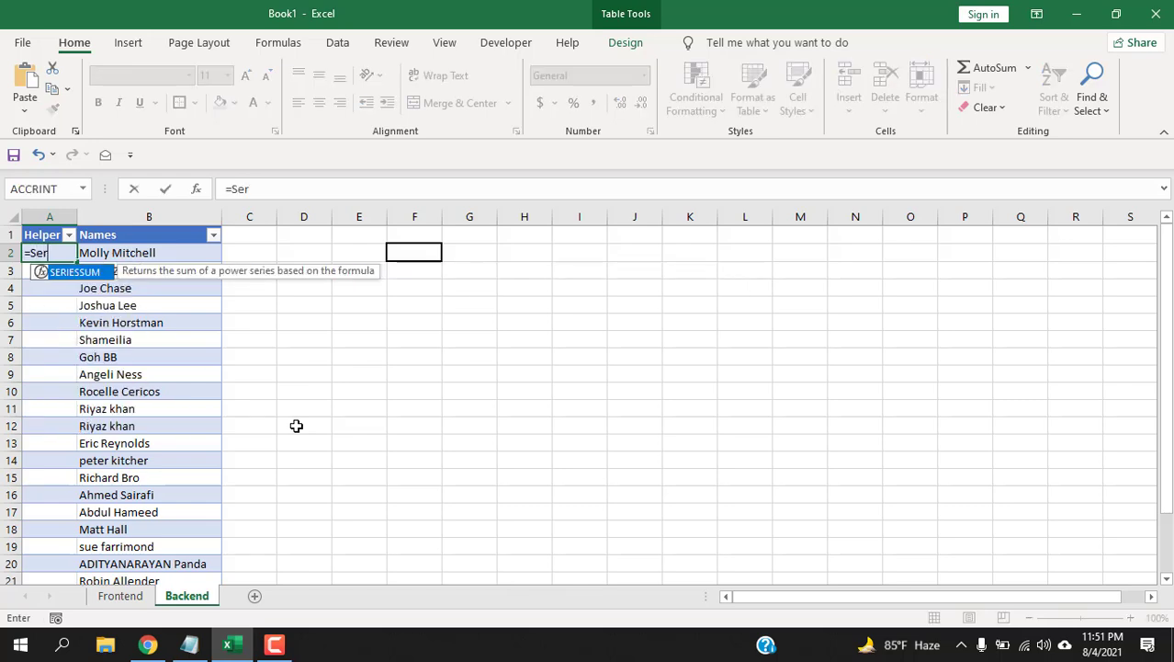
key("BackSpace")
type("a")
key("Tab")
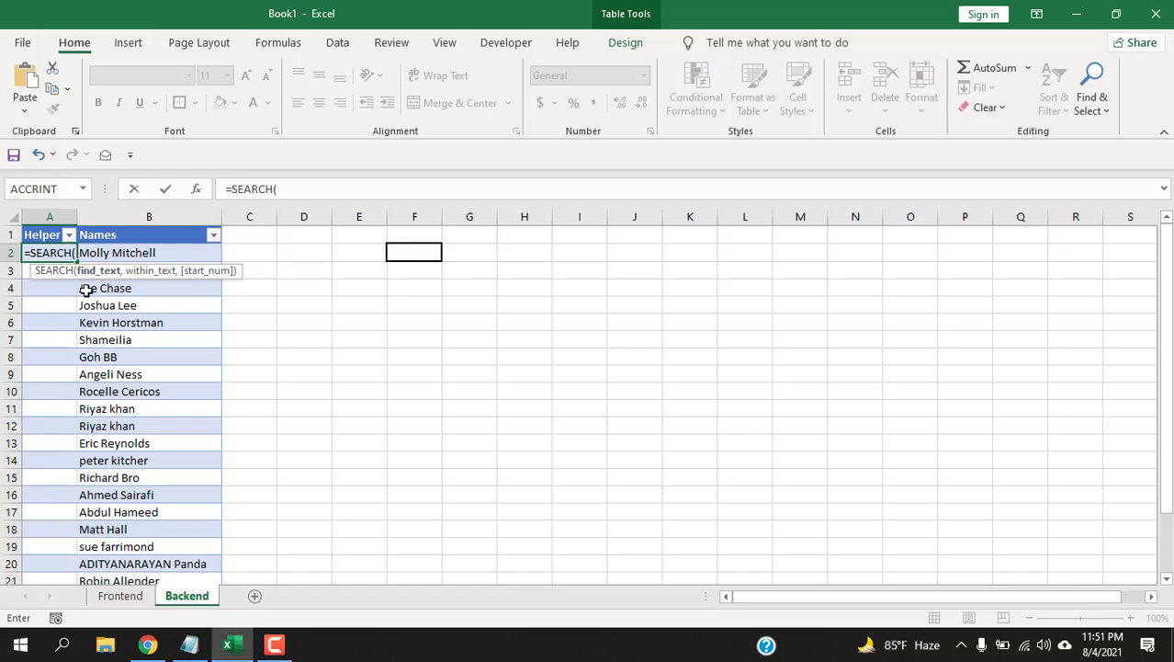
left_click(417, 255)
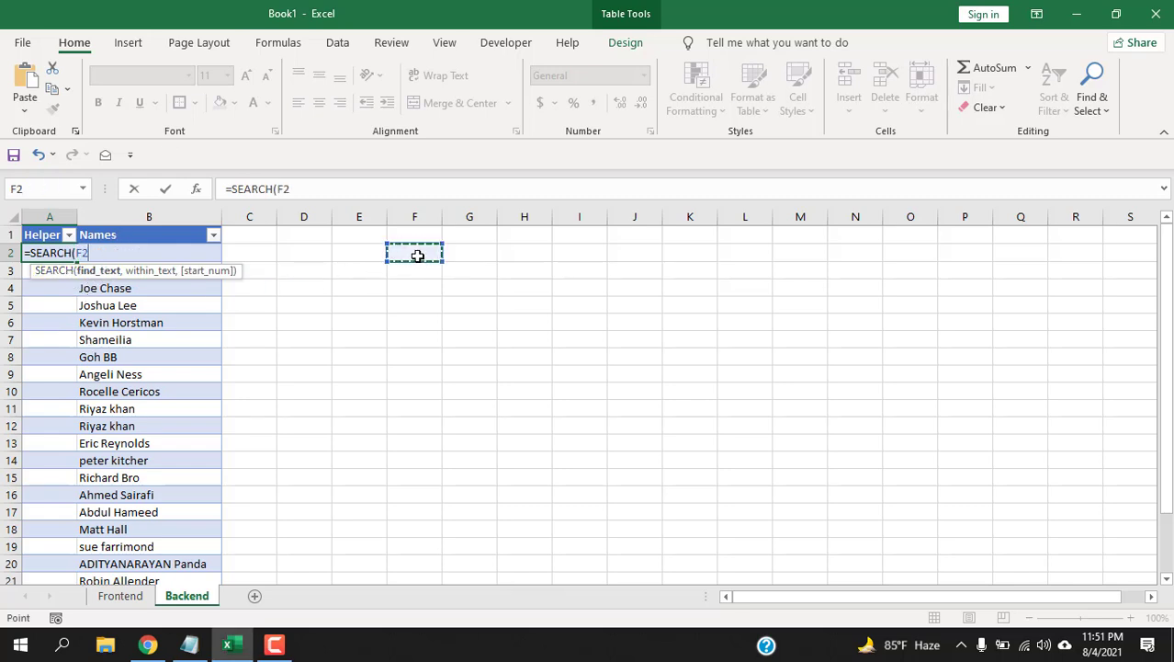
key("F4")
type(",")
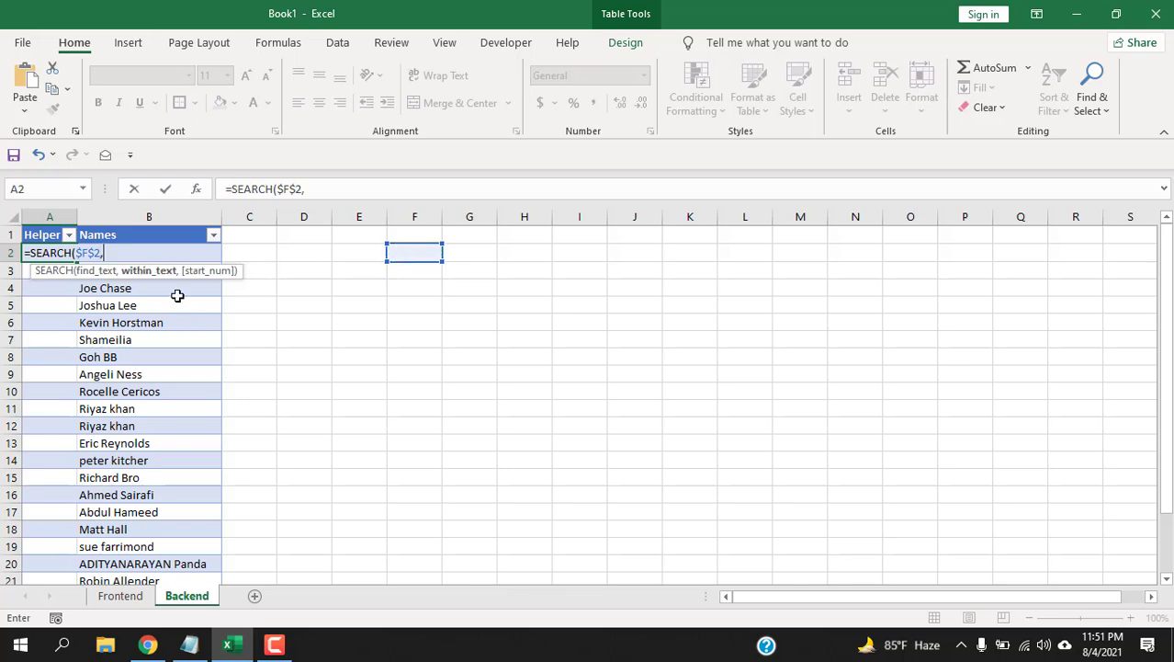
left_click(178, 289)
key("Up")
key("Up")
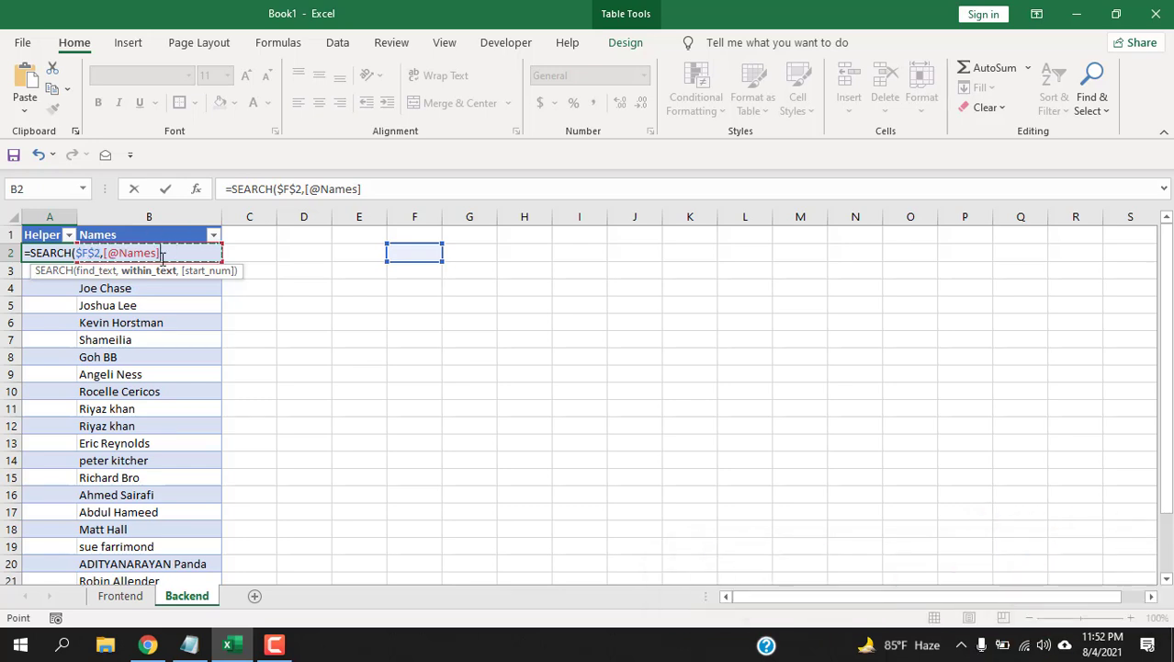
type(")")
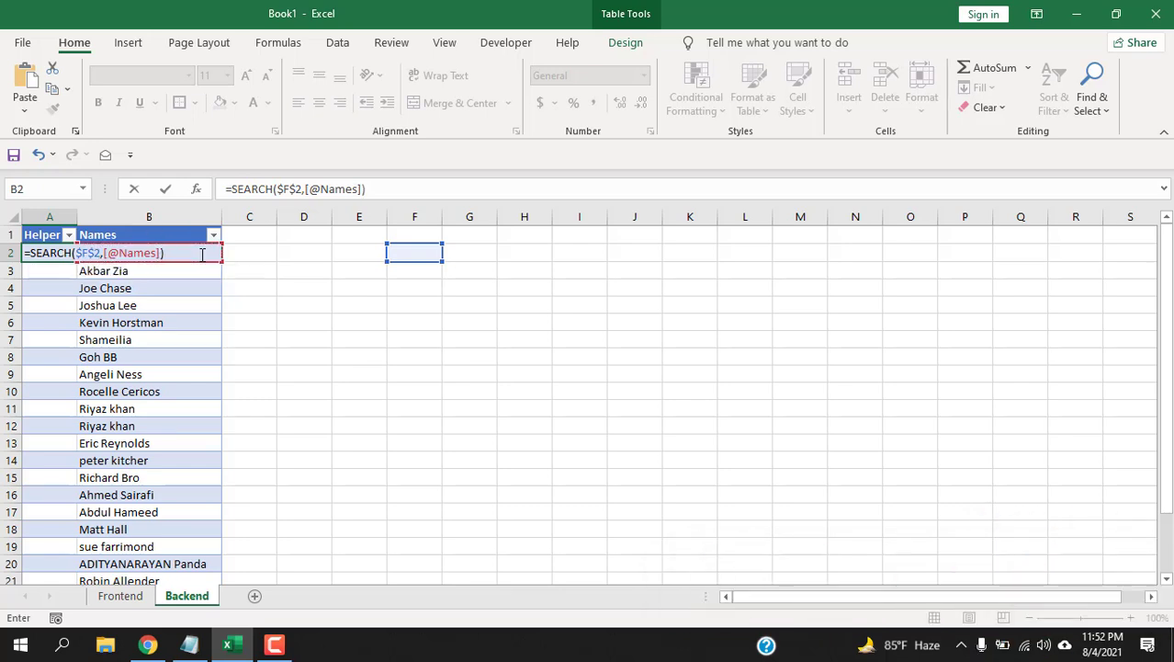
key("Return")
Step: Test the Helper formula by entering c as the search text in cell F2, and compare the results with the first names
left_click(58, 253)
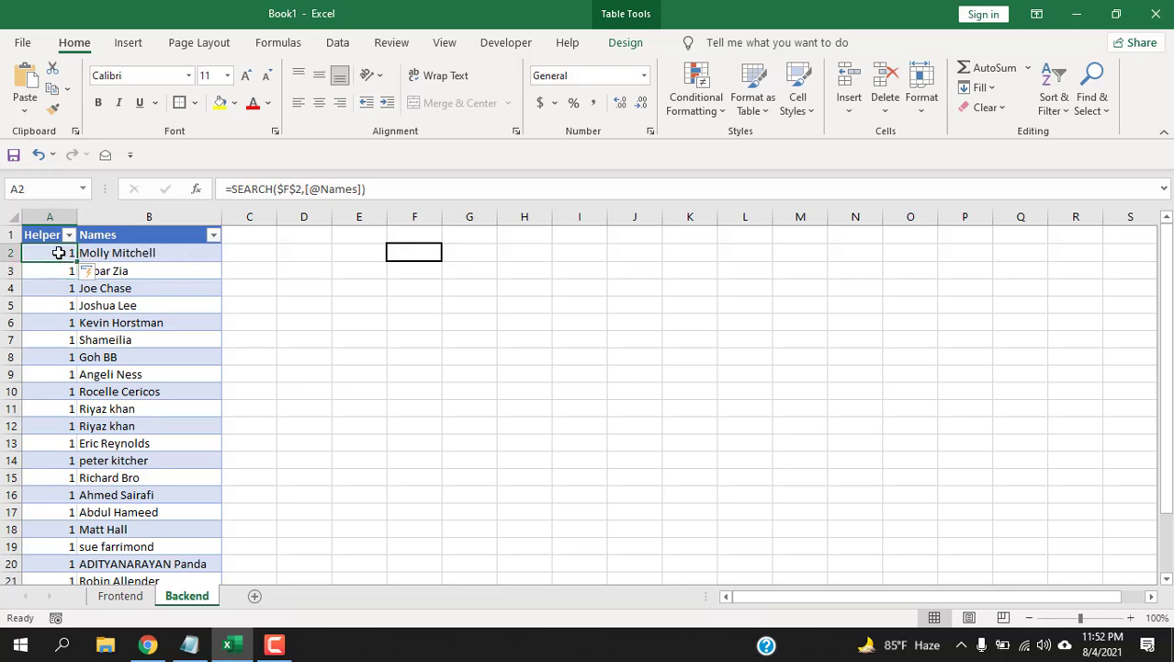
scroll(97, 443, "down", 10)
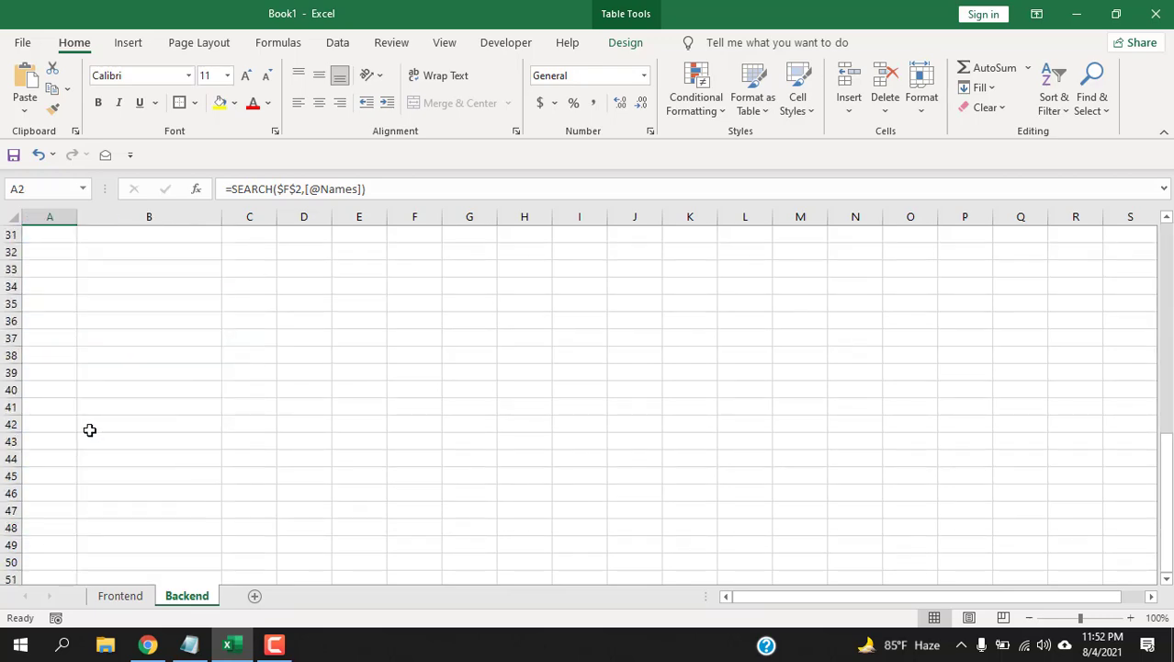
scroll(89, 427, "up", 10)
left_click(162, 253)
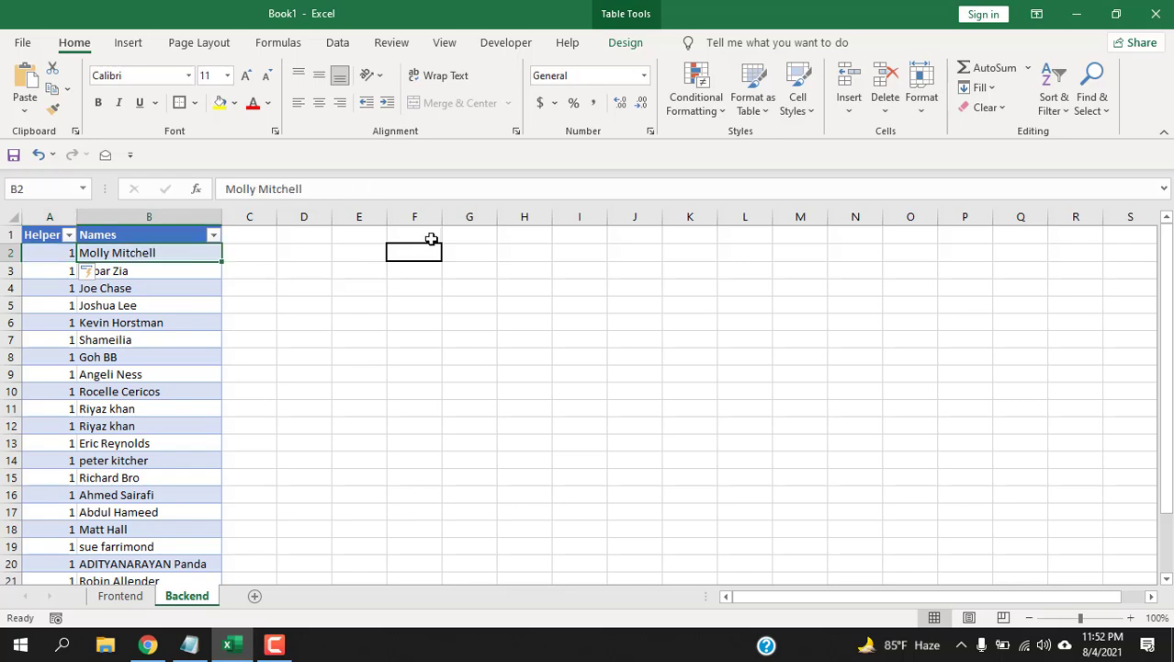
left_click(430, 255)
type("c")
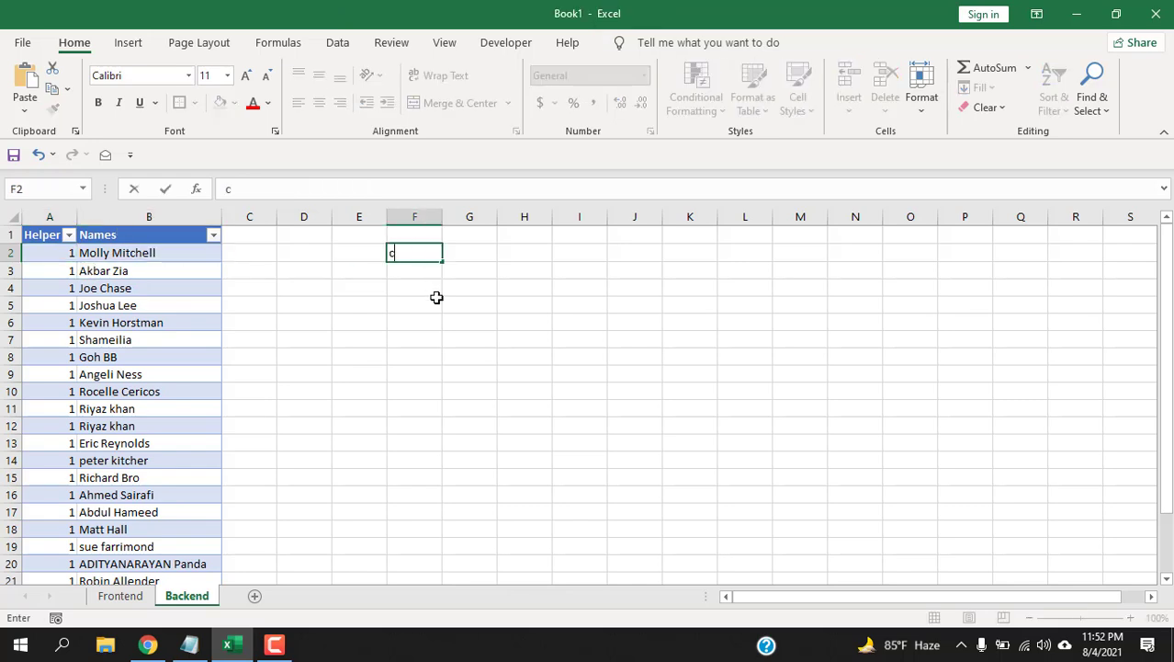
left_click(434, 303)
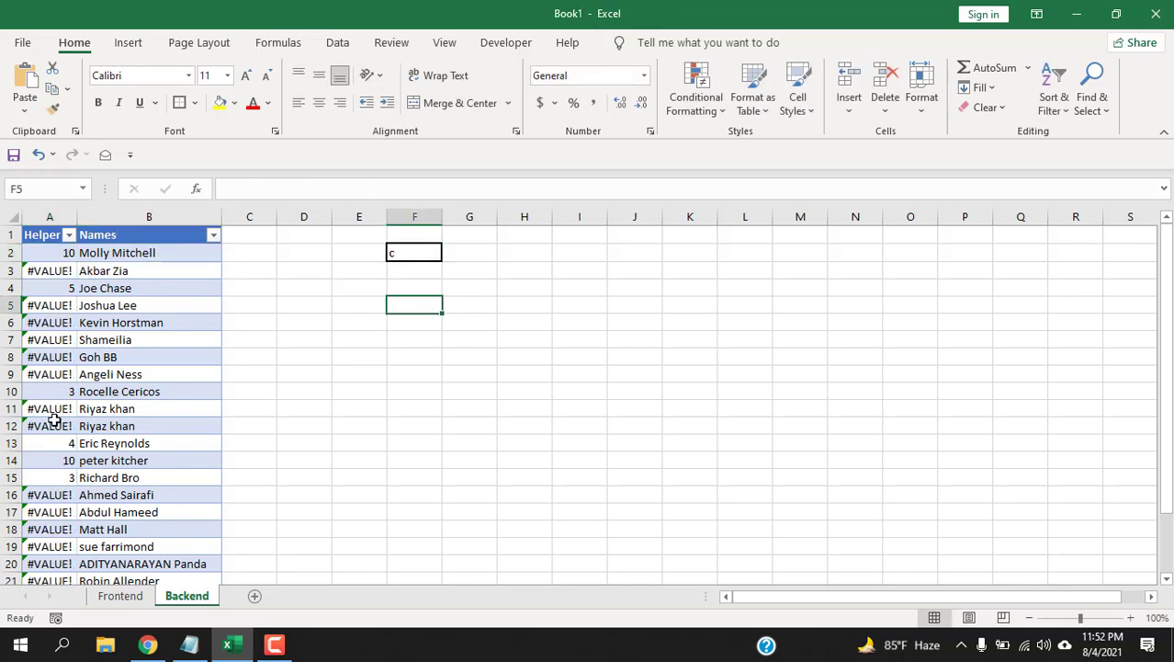
left_click(43, 254)
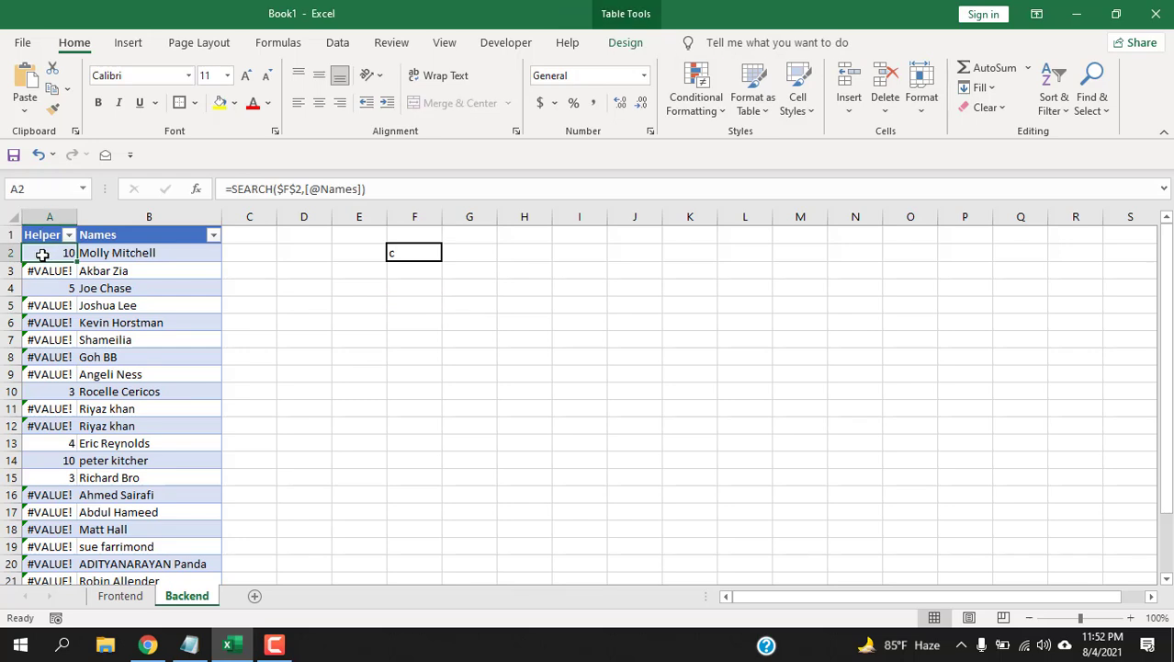
left_click(131, 258)
left_click(98, 272)
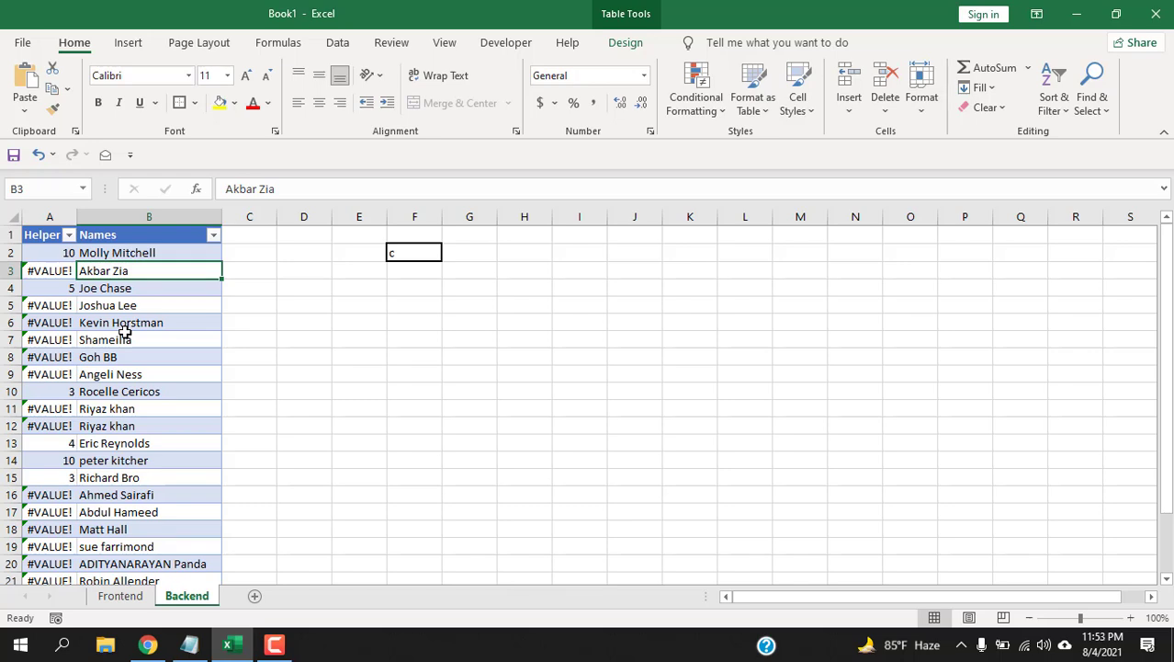
left_click(50, 279)
left_click(42, 256)
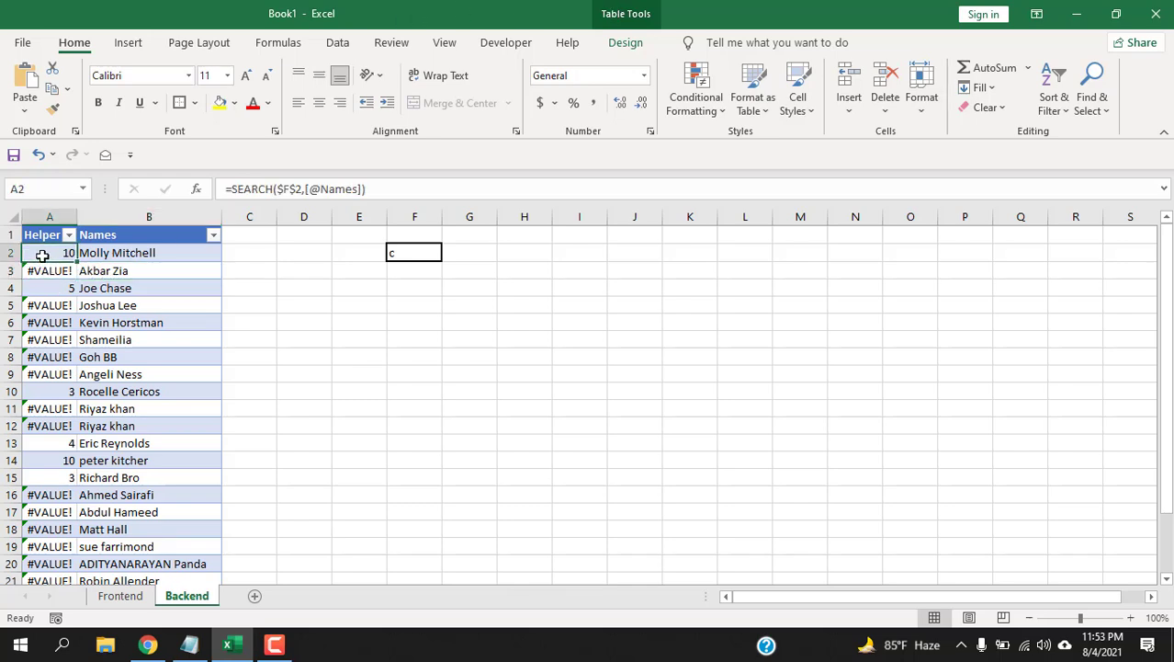
left_click(233, 190)
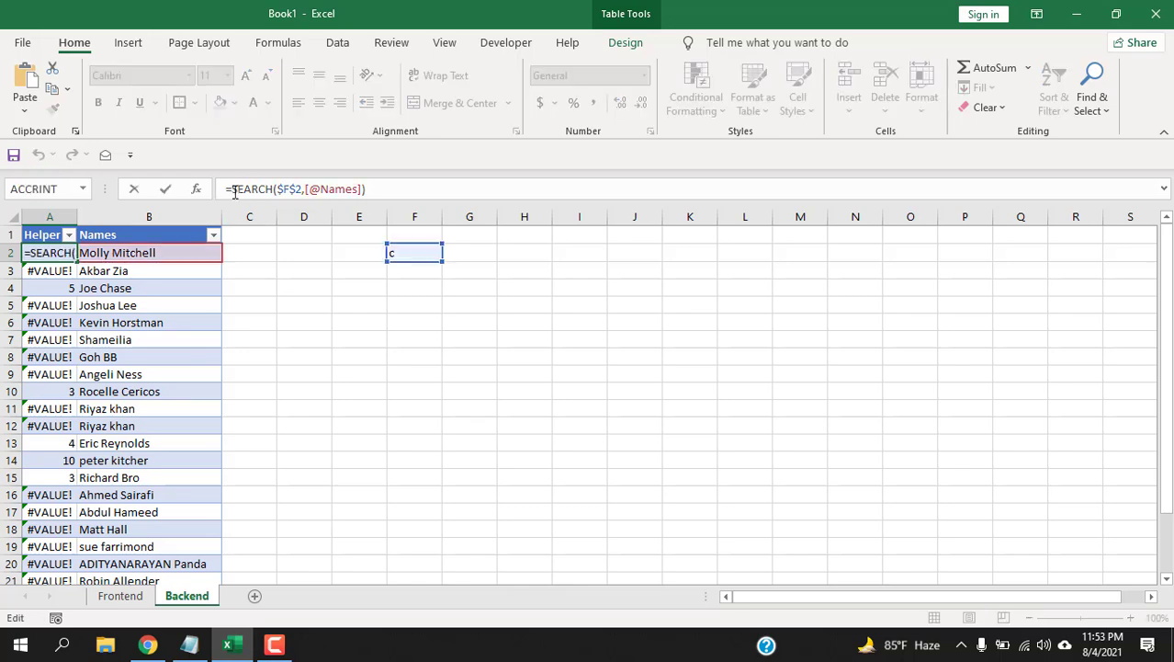
type("IS")
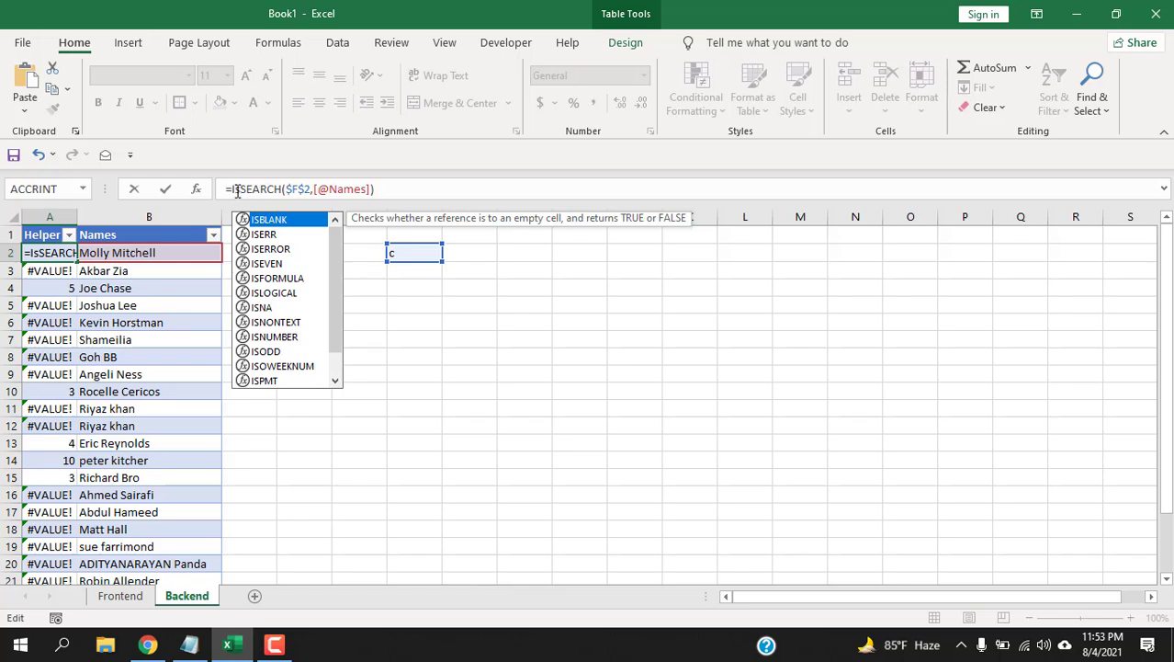
type("NUM")
key("Tab")
left_click(440, 195)
type(")")
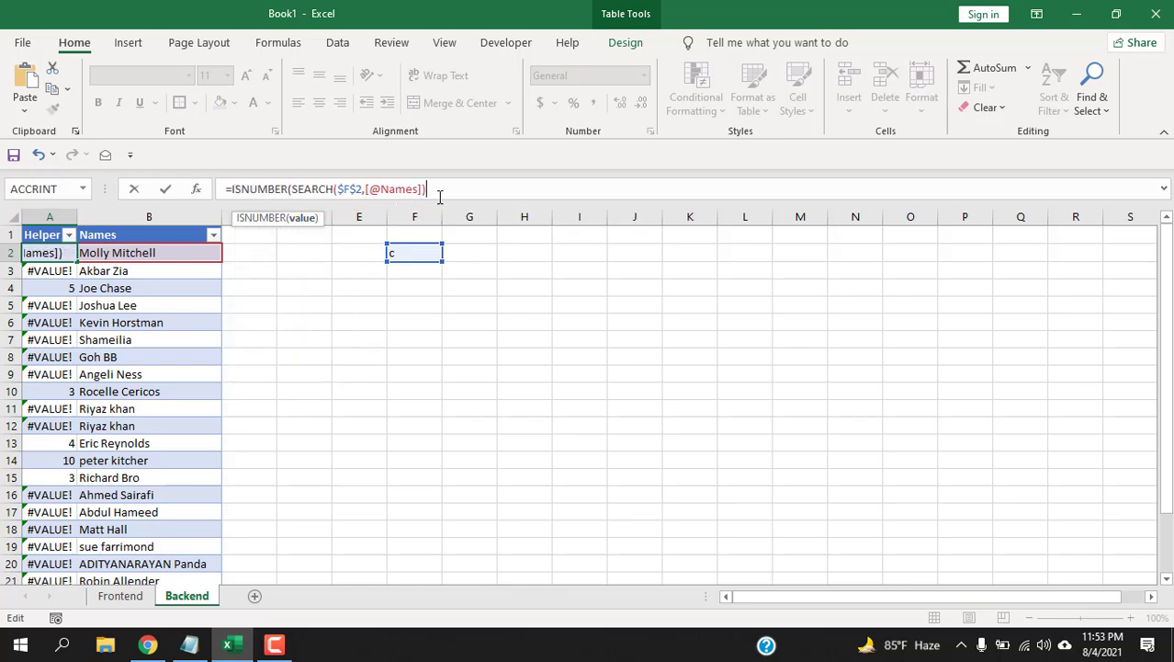
type(")")
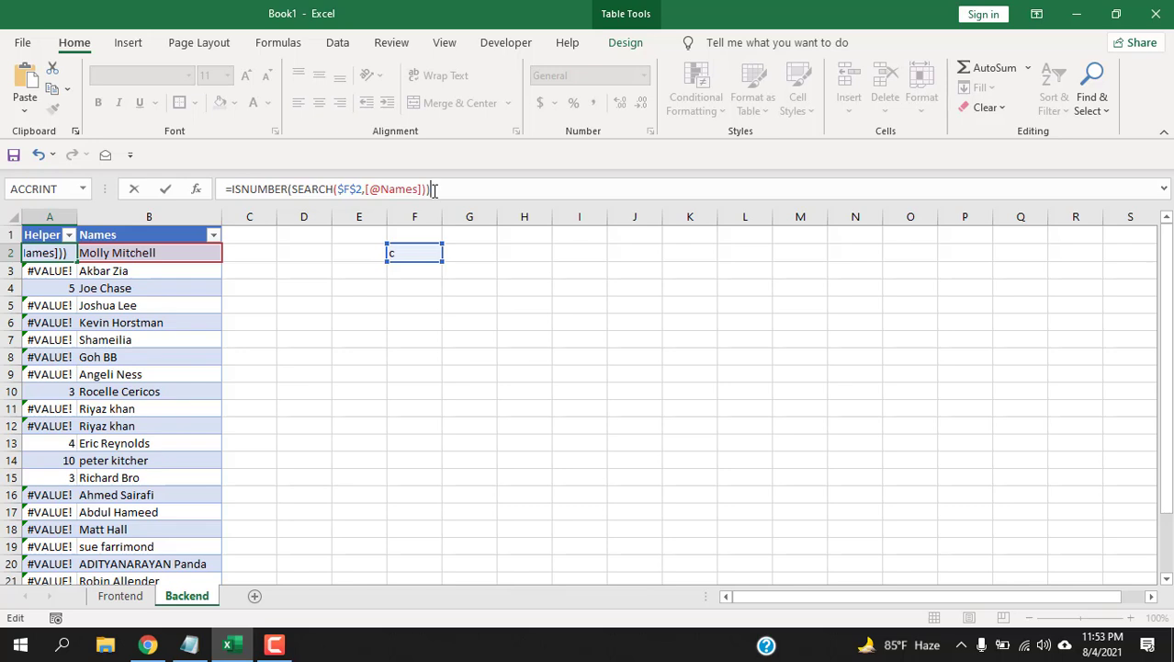
key("Return")
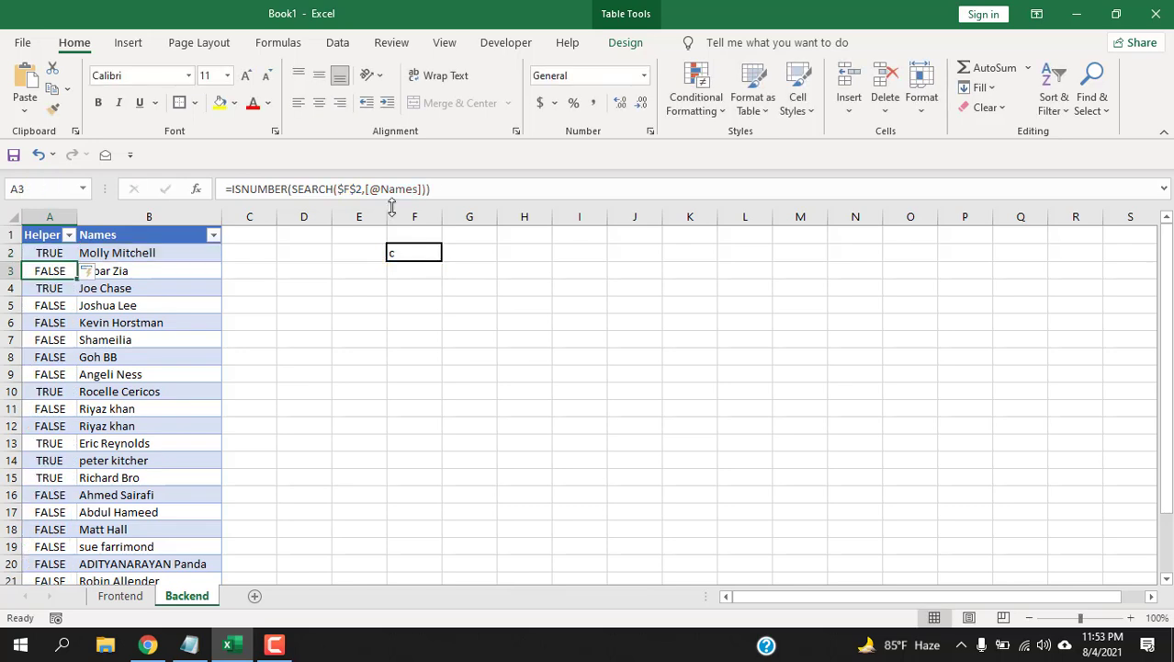
left_click(63, 257)
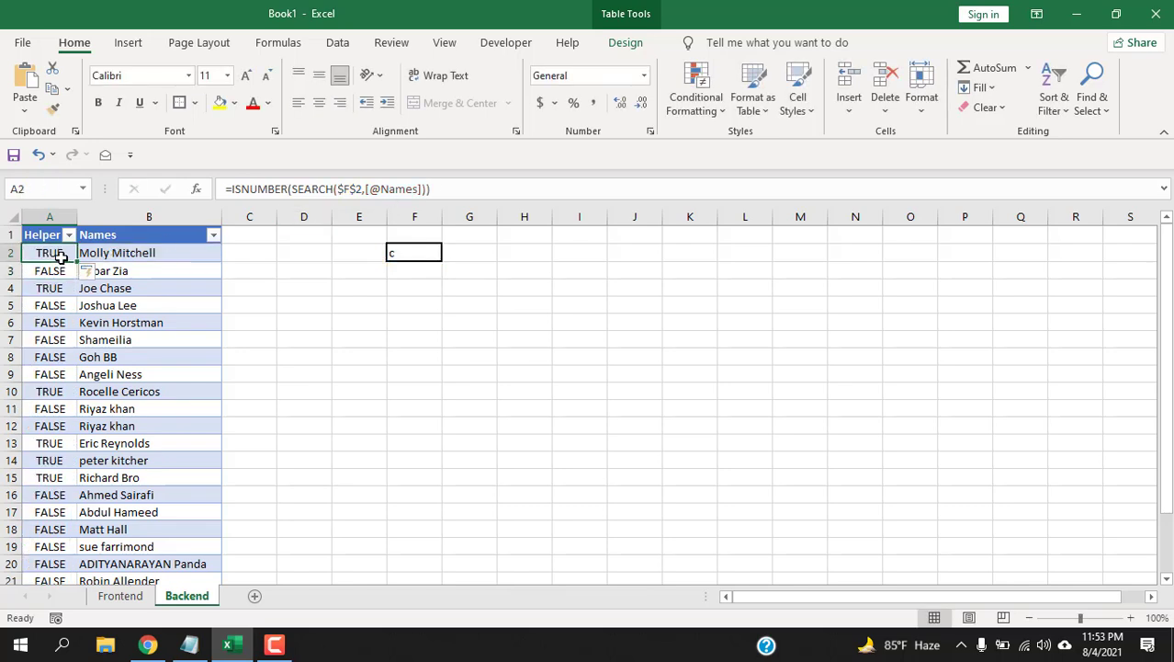
left_click(154, 254)
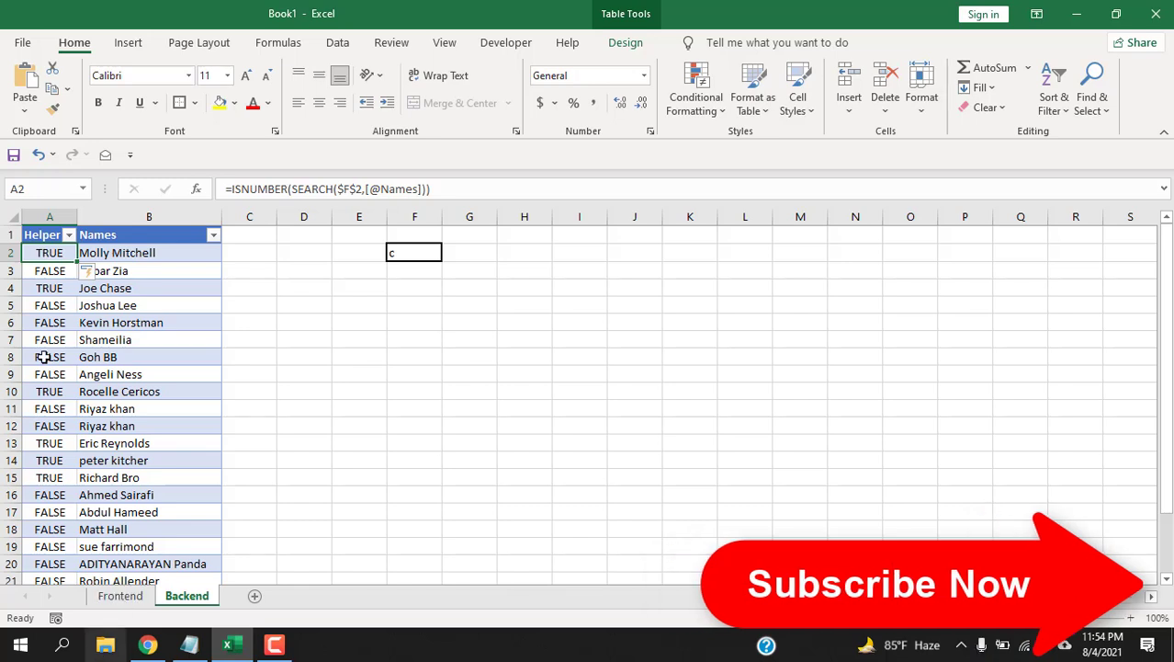
left_click(225, 188)
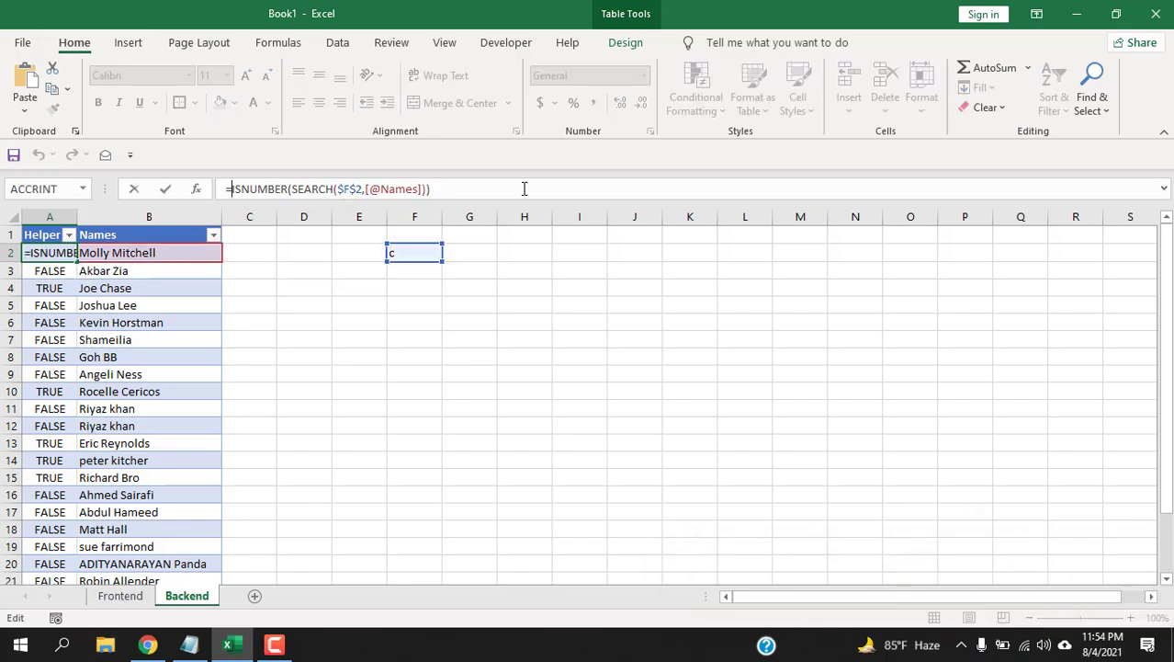
type("If(")
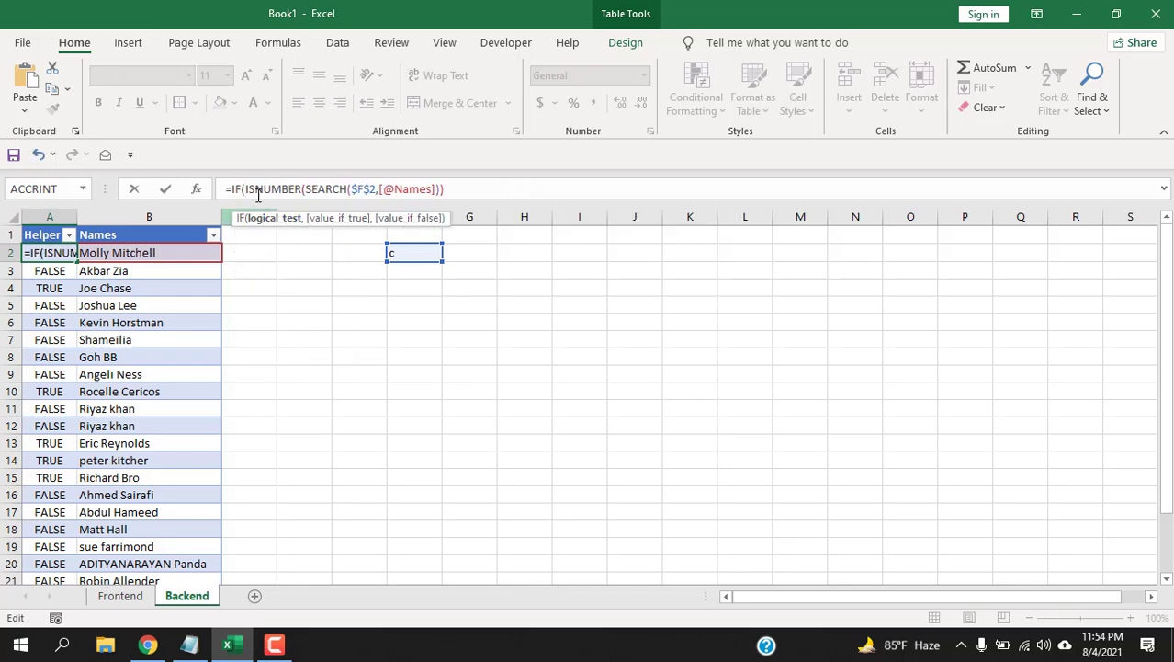
left_click(490, 189)
type(",")
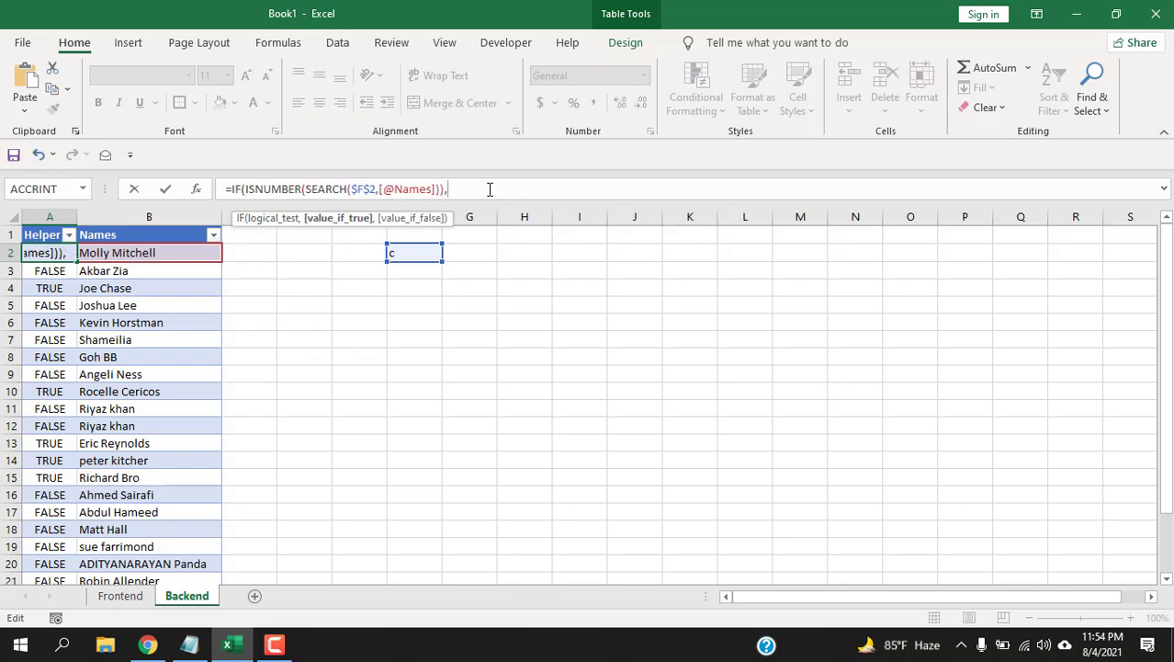
type("1,")
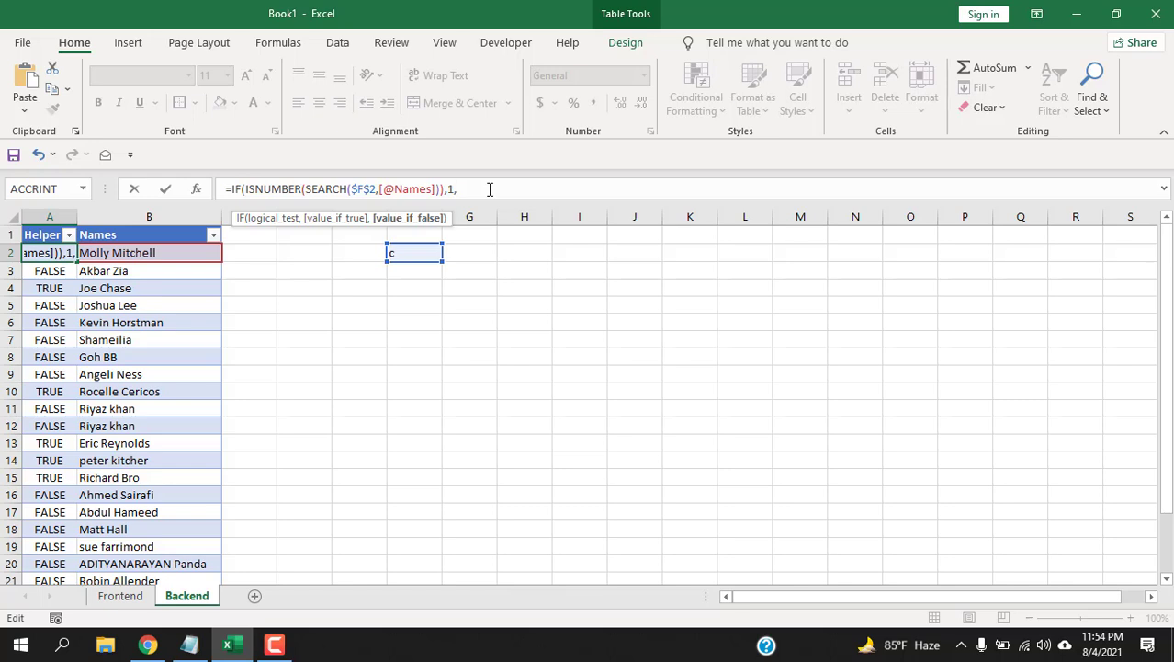
type("0)")
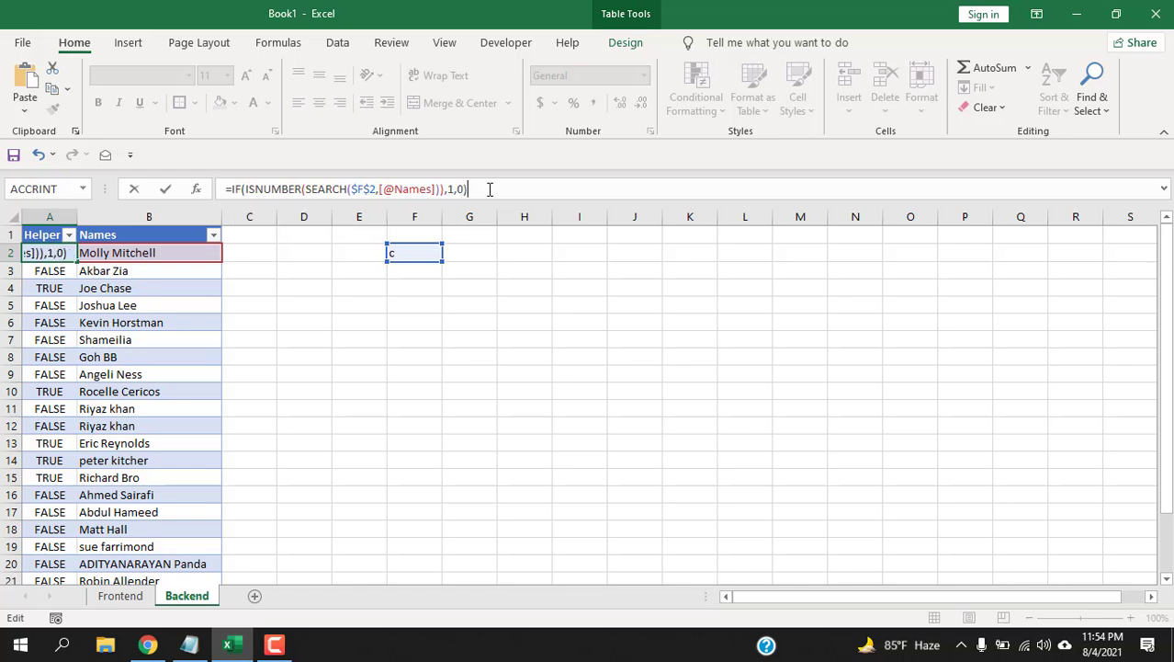
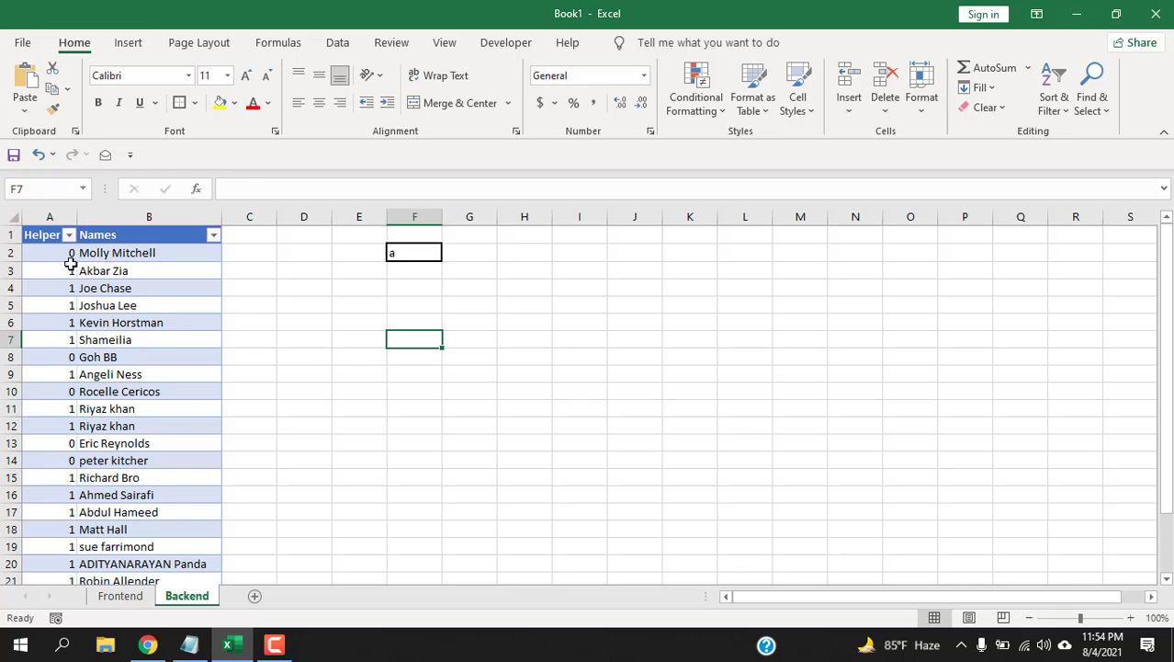
Step: Compare the search text in cell F2 with the Helper values in cells A3 to A7
left_click(412, 254)
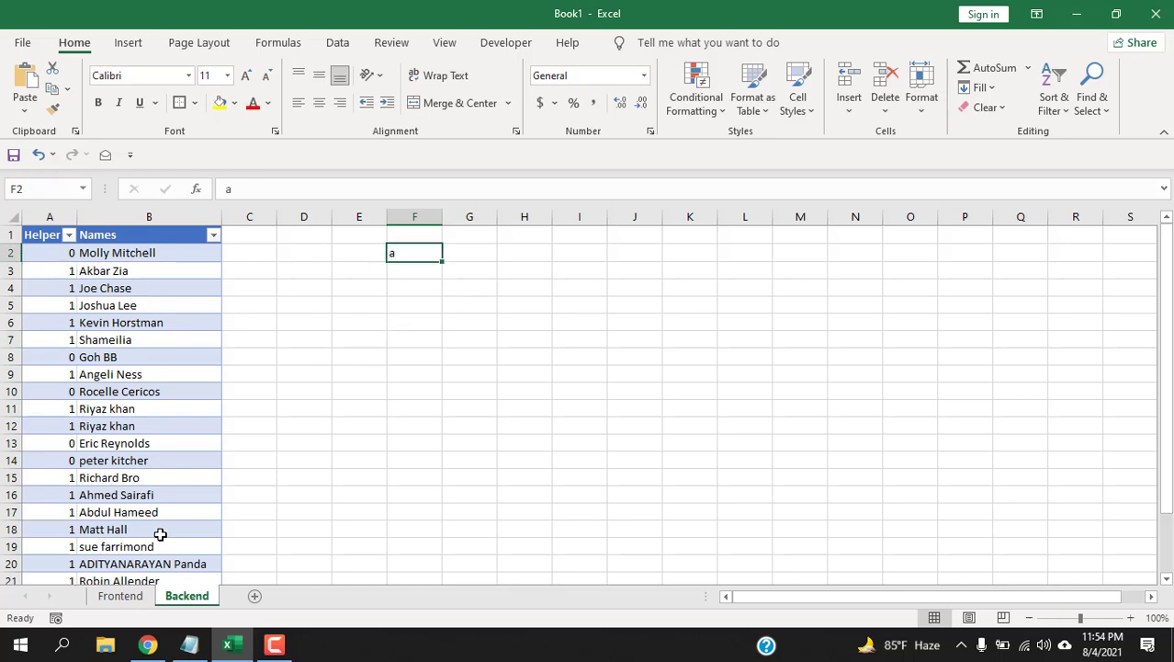
left_click(48, 274)
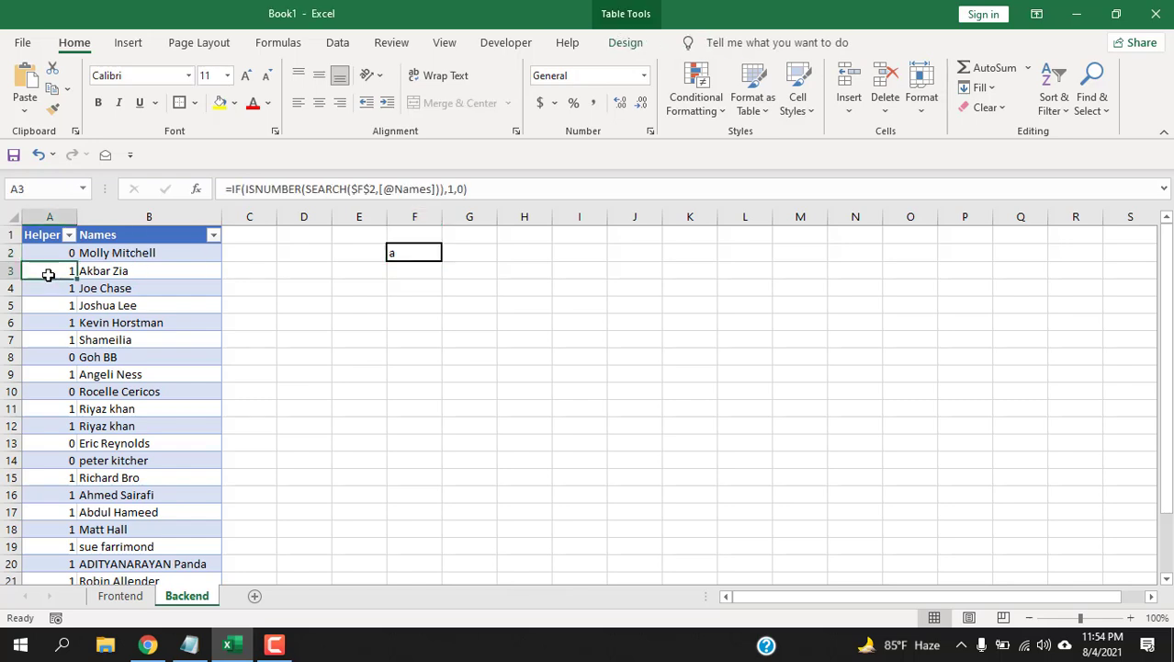
left_click(55, 288)
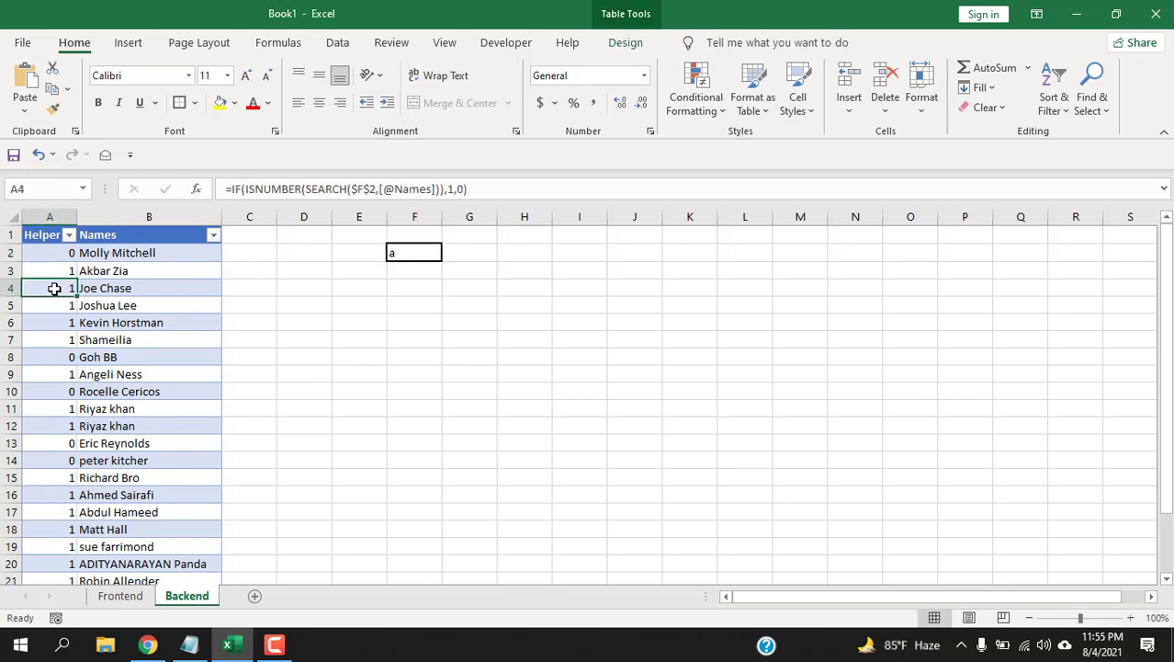
left_click(58, 305)
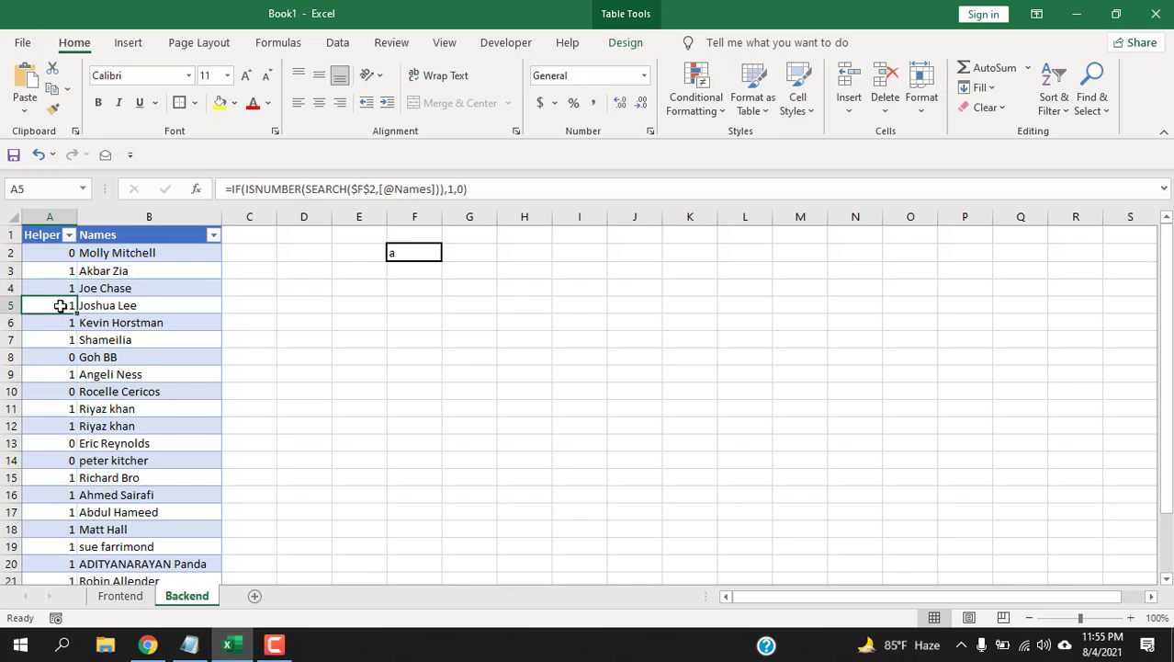
left_click(62, 324)
left_click(64, 337)
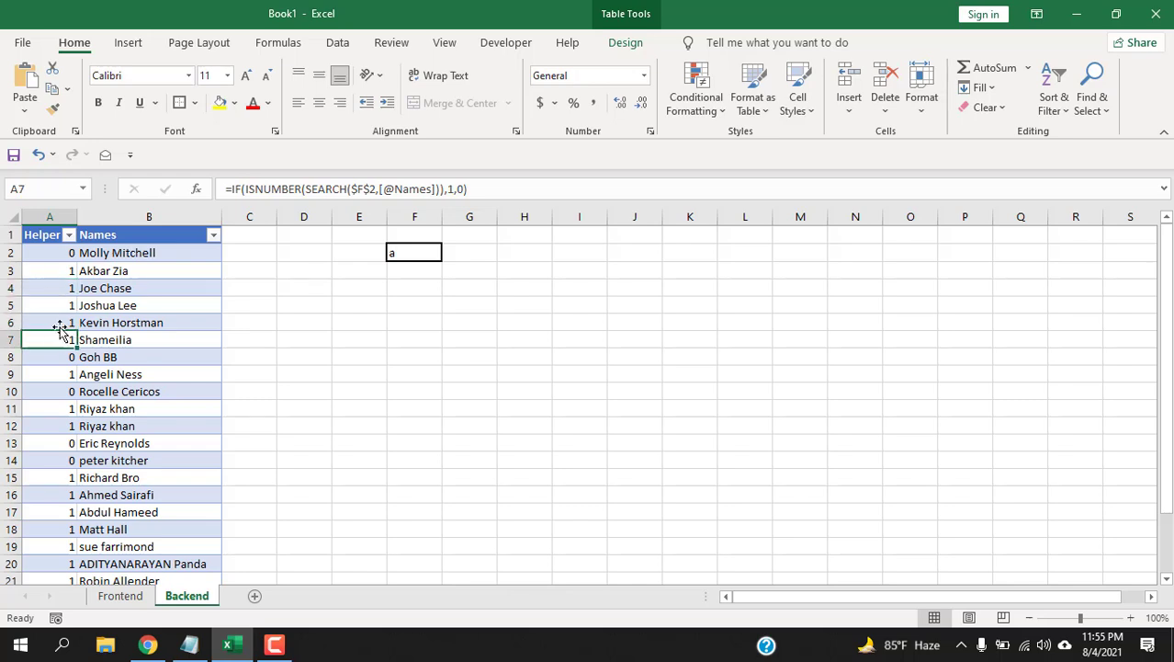
left_click(46, 253)
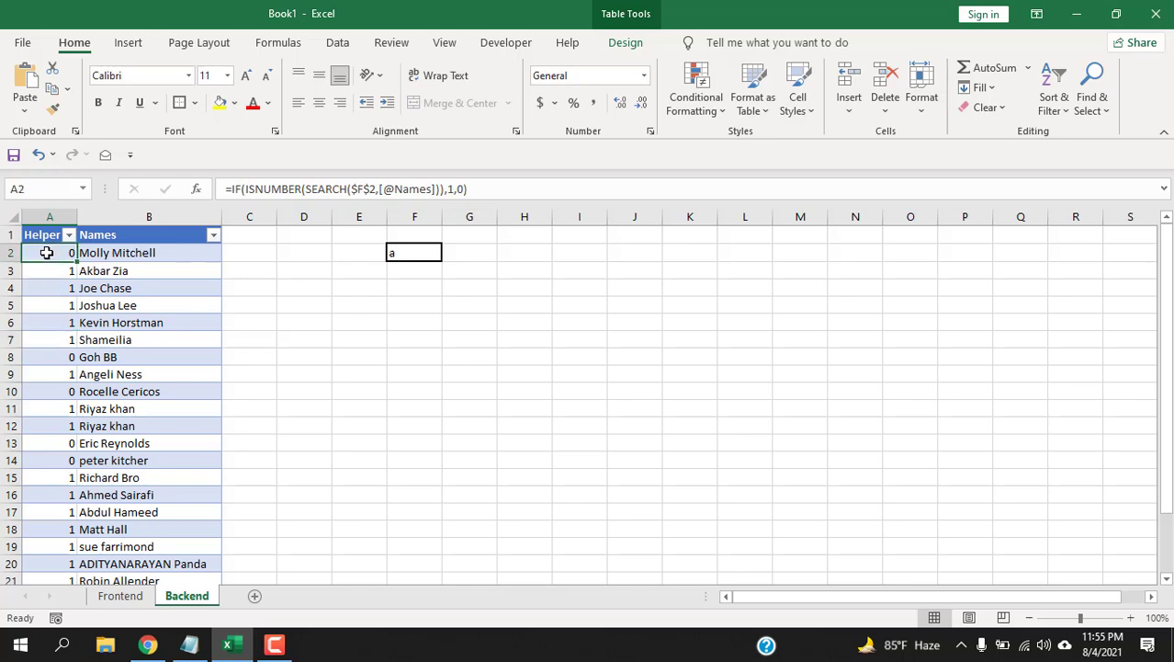
left_click(449, 188)
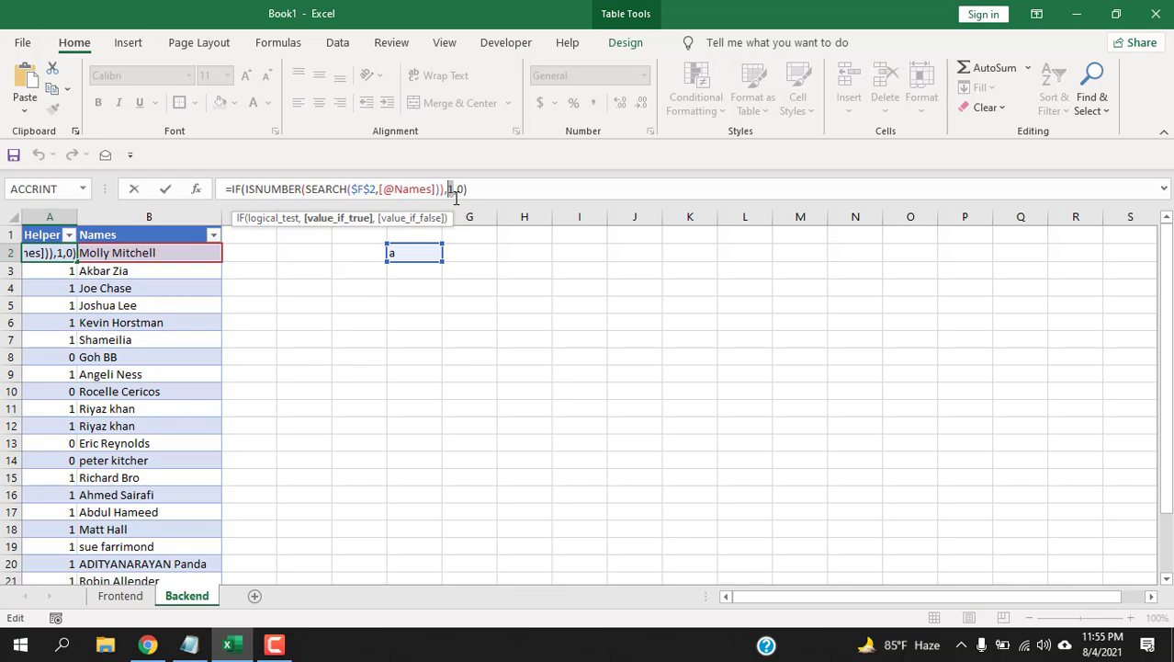
type("ma")
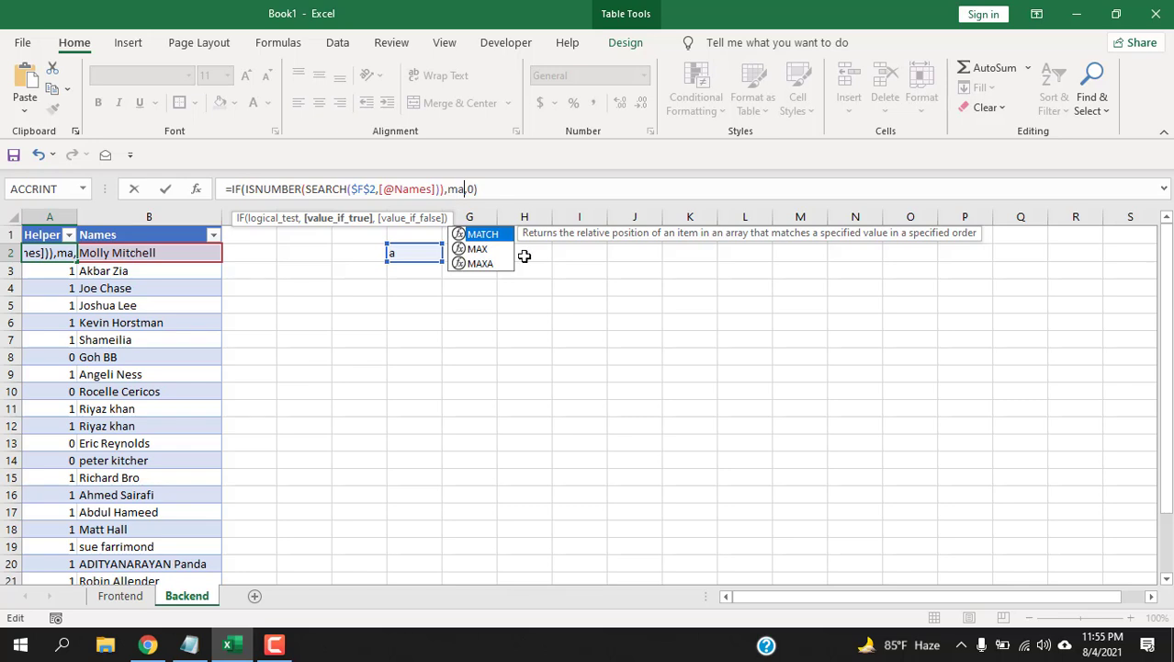
double_click(492, 250)
type("AX(")
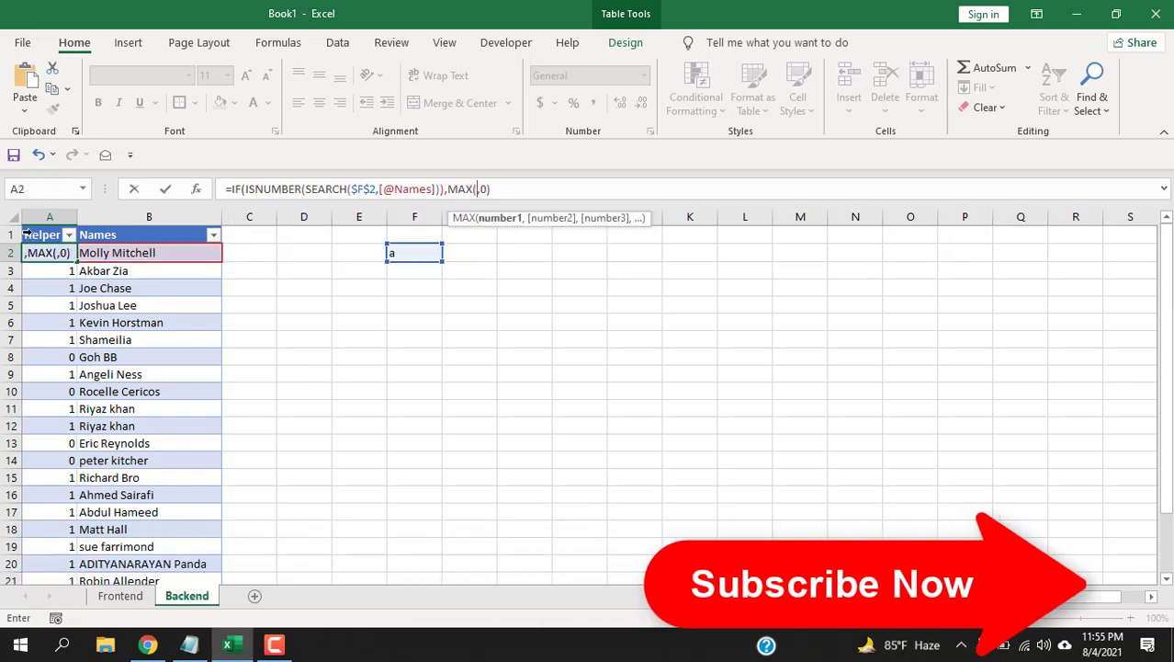
type("1")
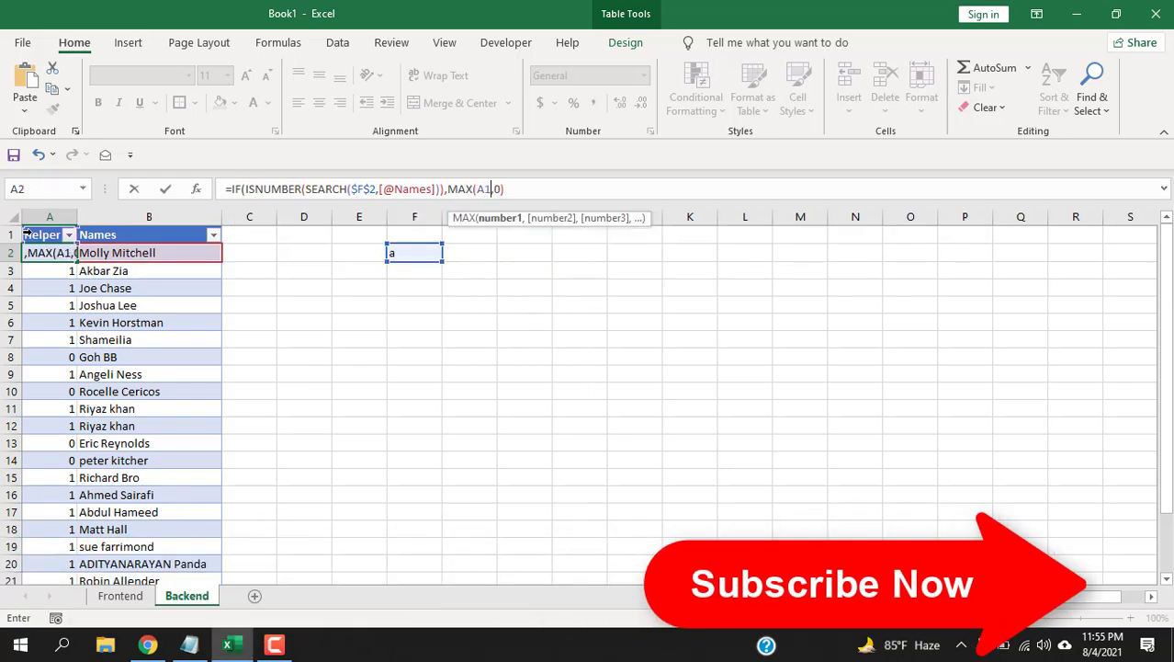
key("F4")
key("F2")
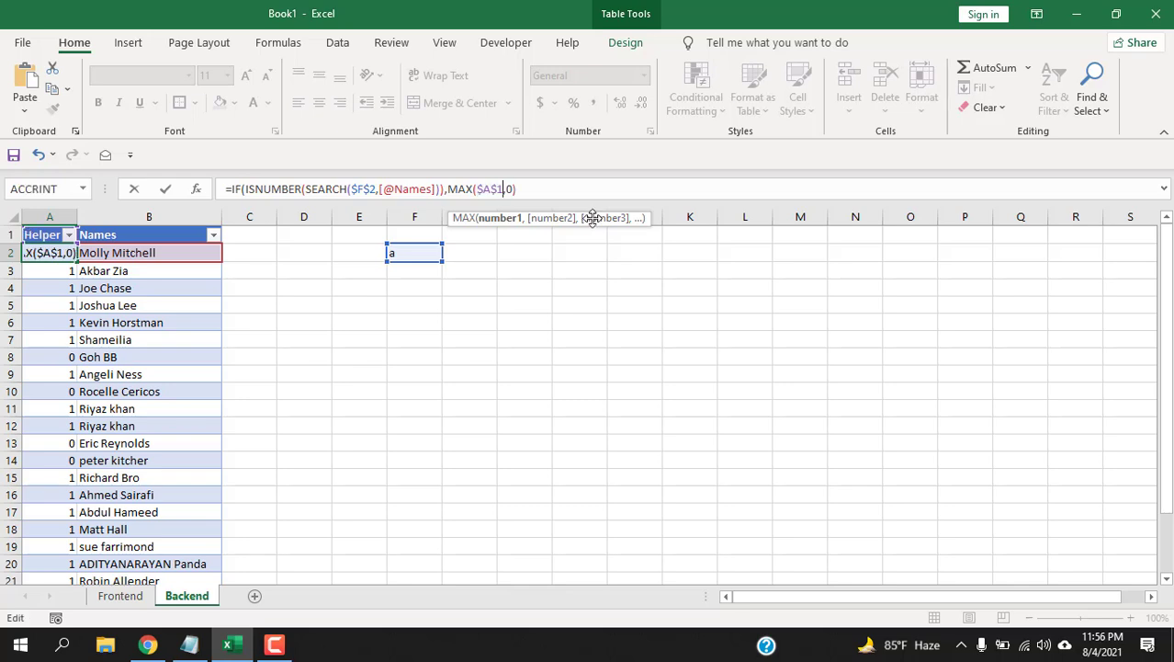
type(":A1")
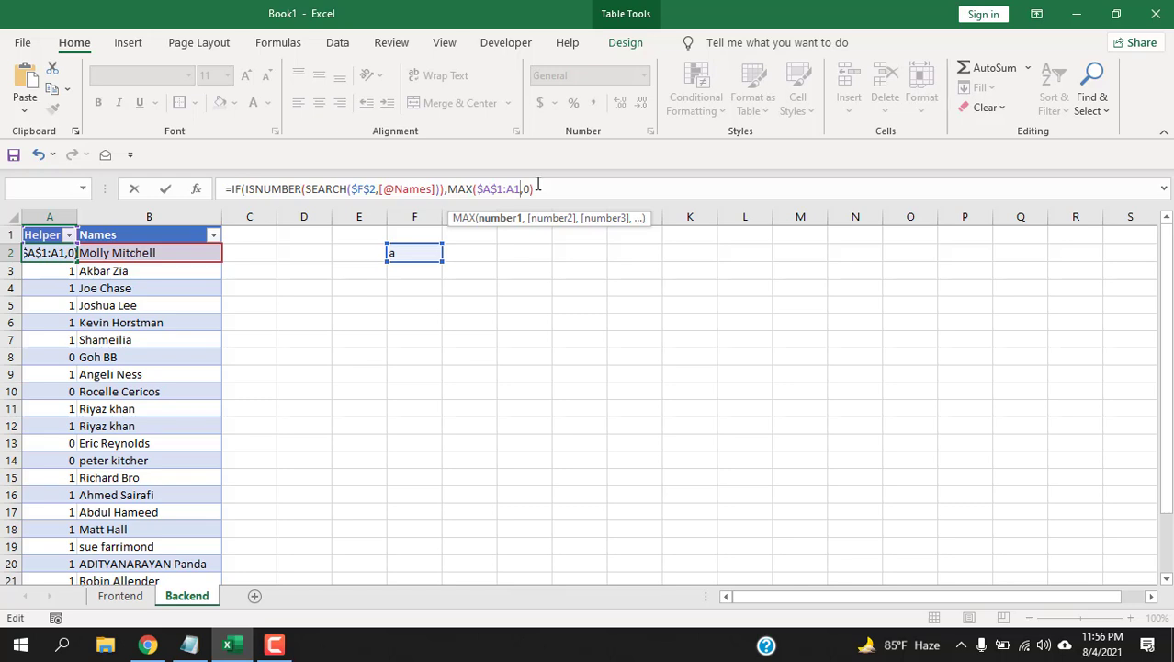
type(")")
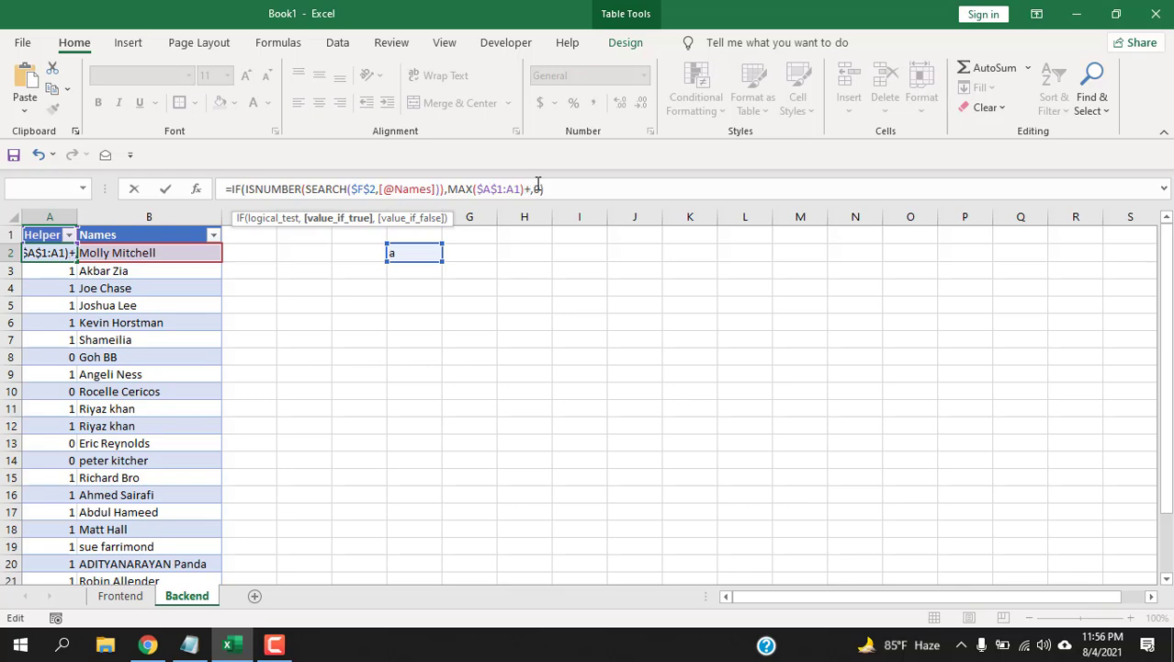
type("+1")
key("Return")
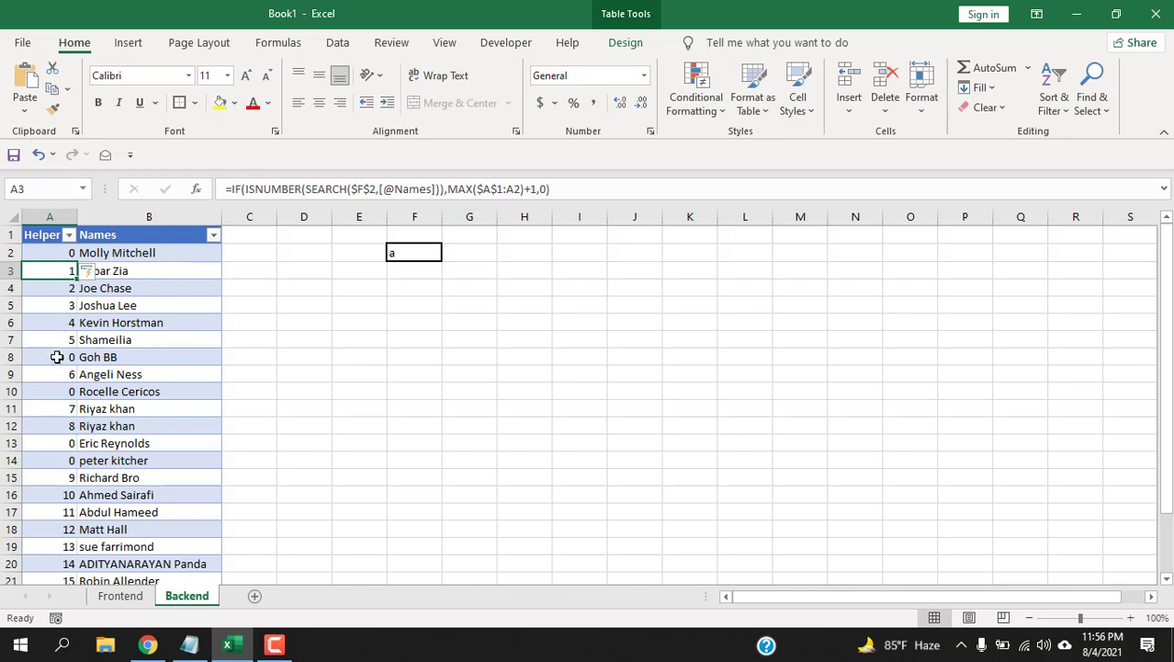
Step: Compare the expanding MAX range in the Helper formulas of cells A4, A5, A6, A8 and A9
left_click(49, 288)
left_click(52, 305)
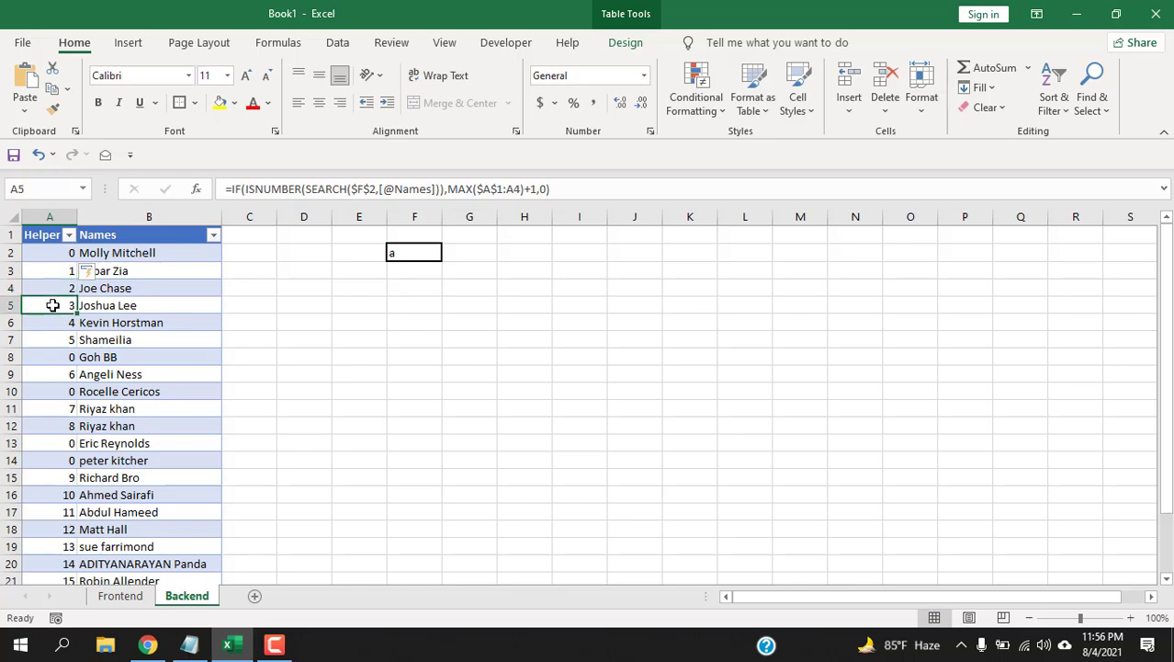
left_click(55, 322)
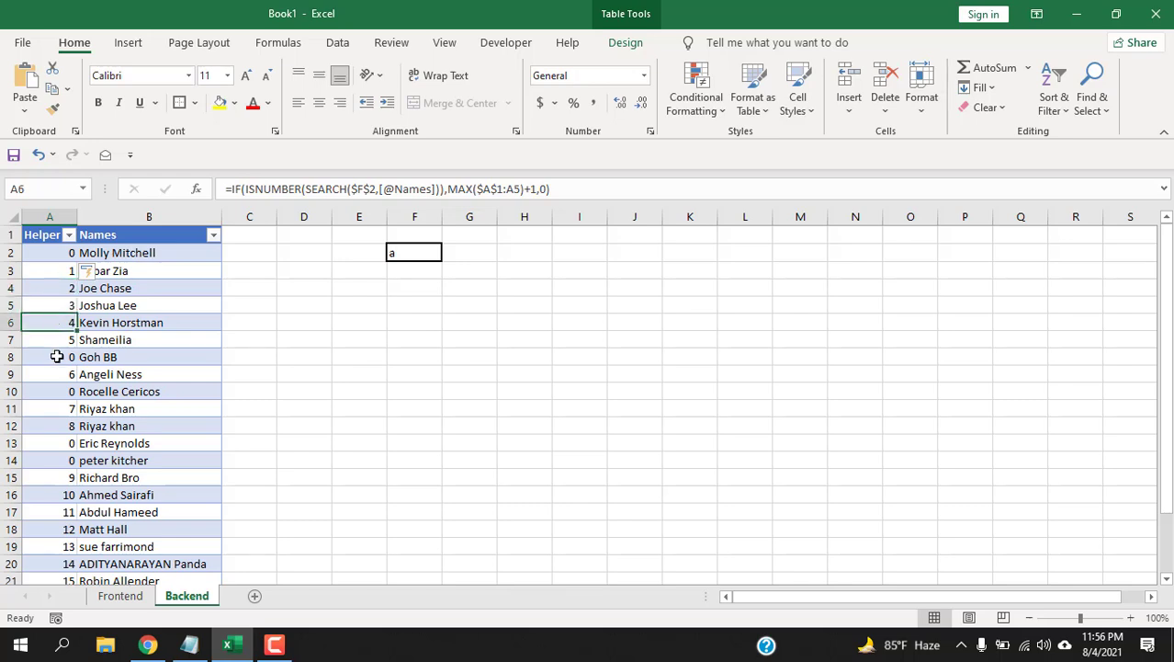
left_click(57, 357)
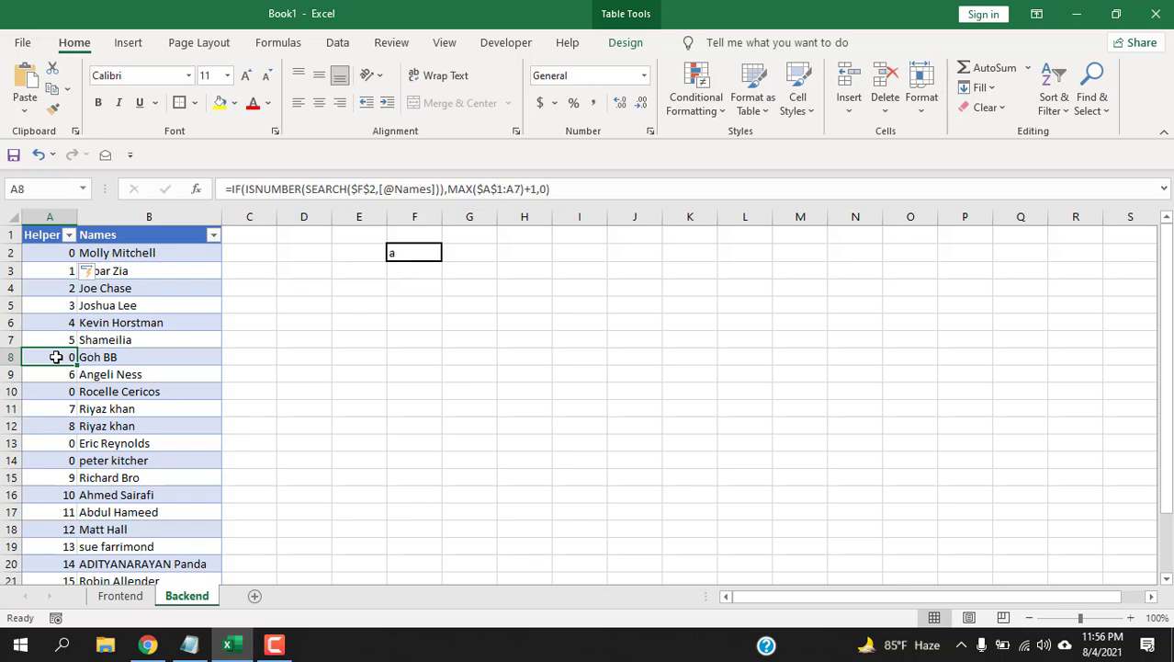
left_click(47, 374)
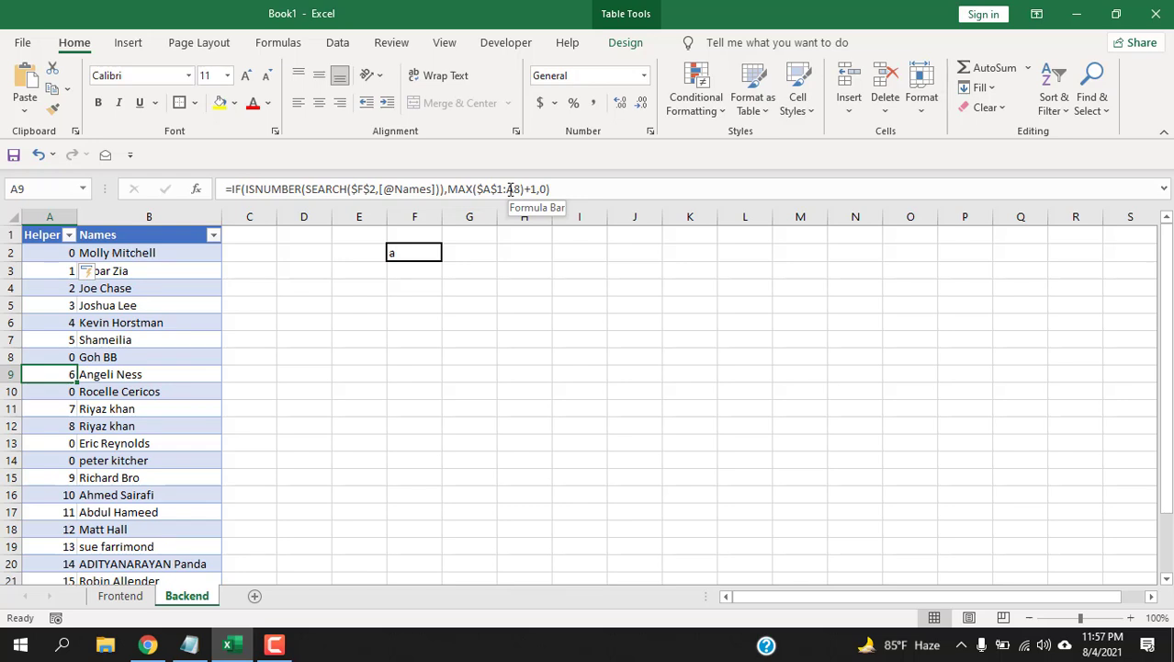
left_click(555, 189)
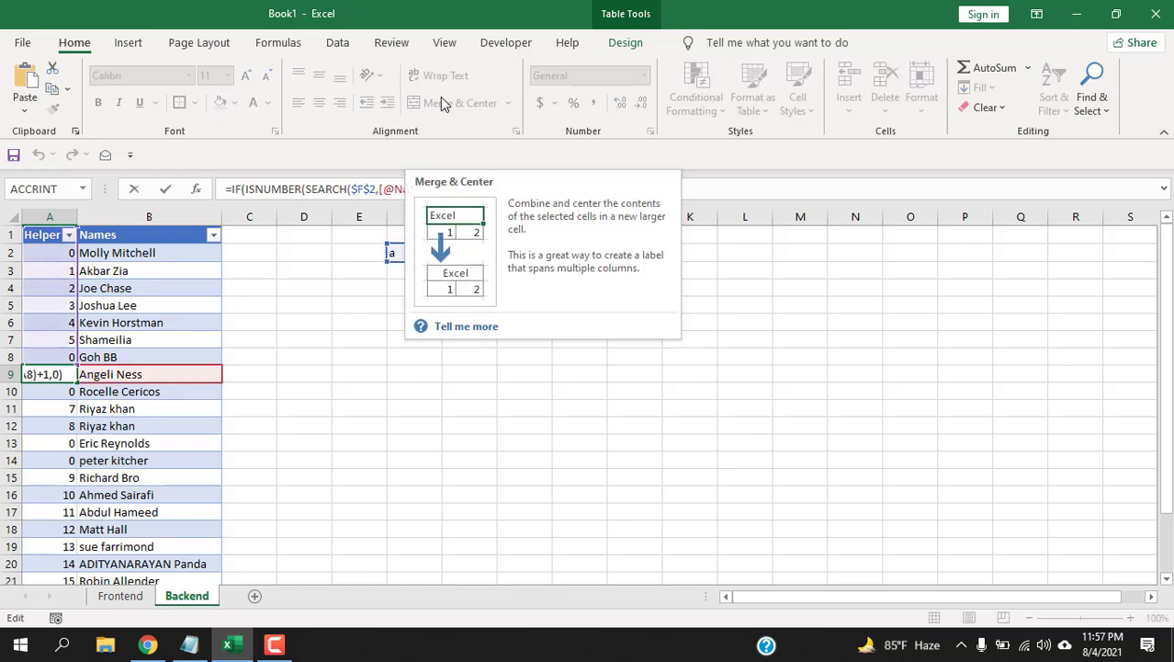
key("Return")
Step: Enter the row-counting formula =ROWS($H$2:H2) in cell H2
left_click(602, 254)
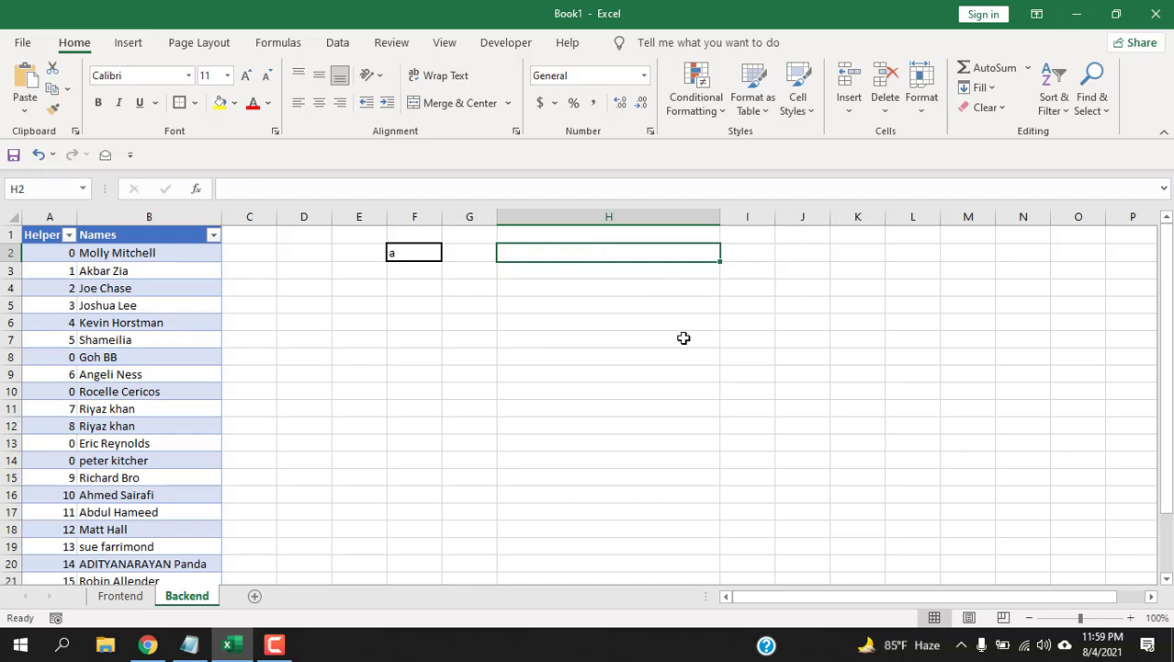
type("=Rows")
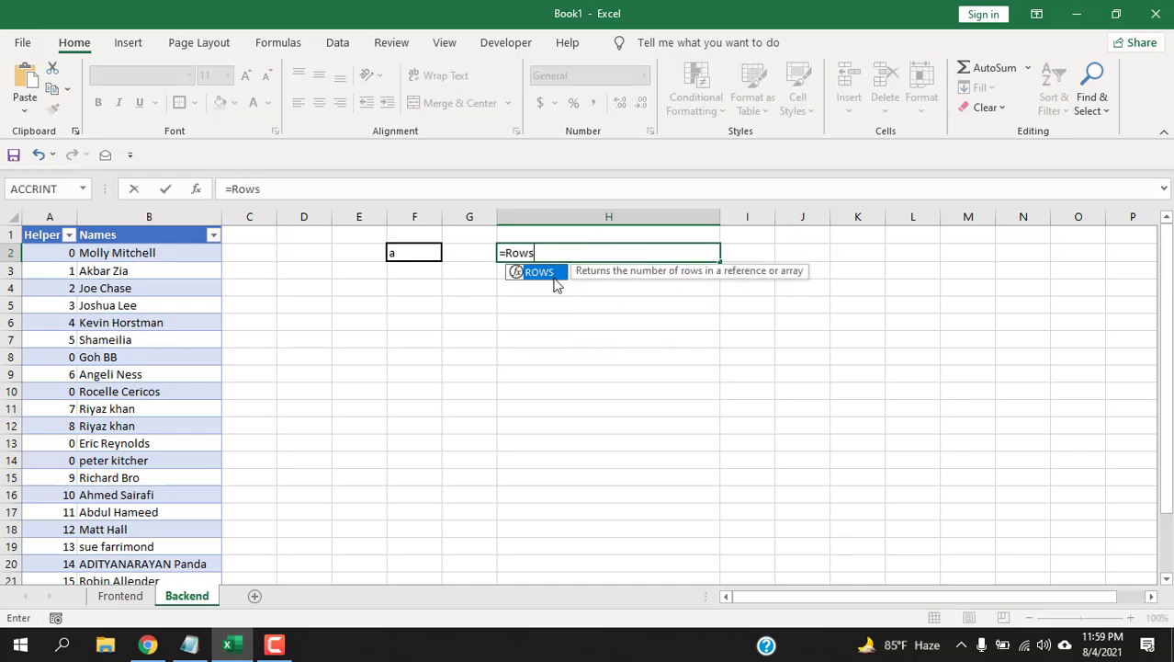
double_click(549, 273)
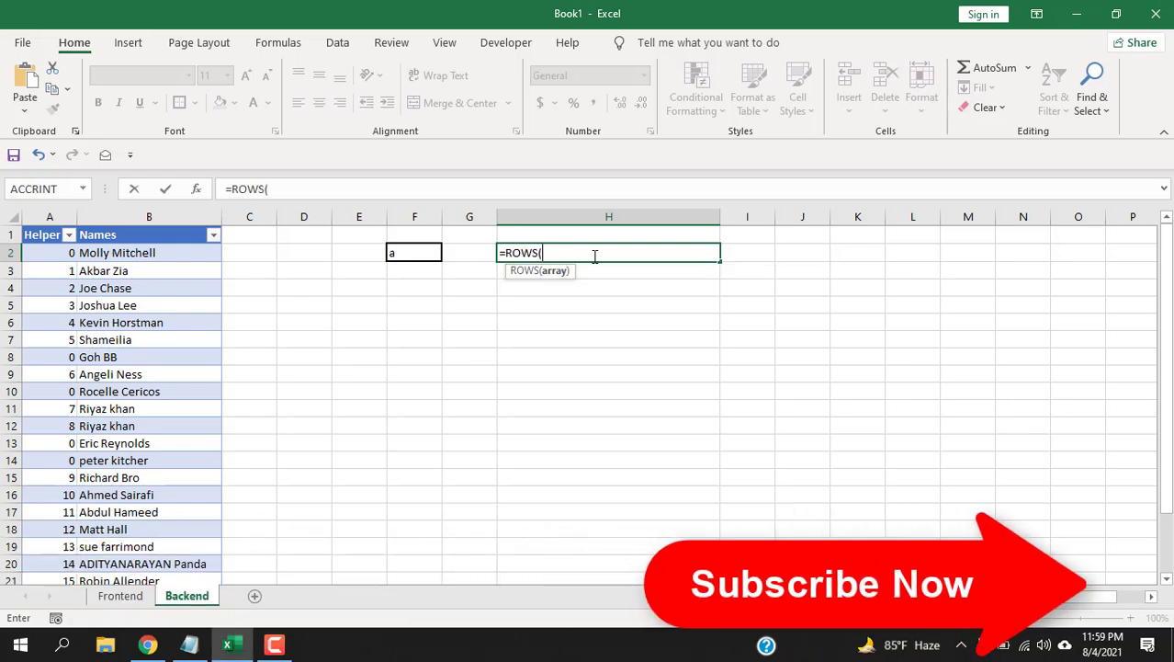
type("$H$2")
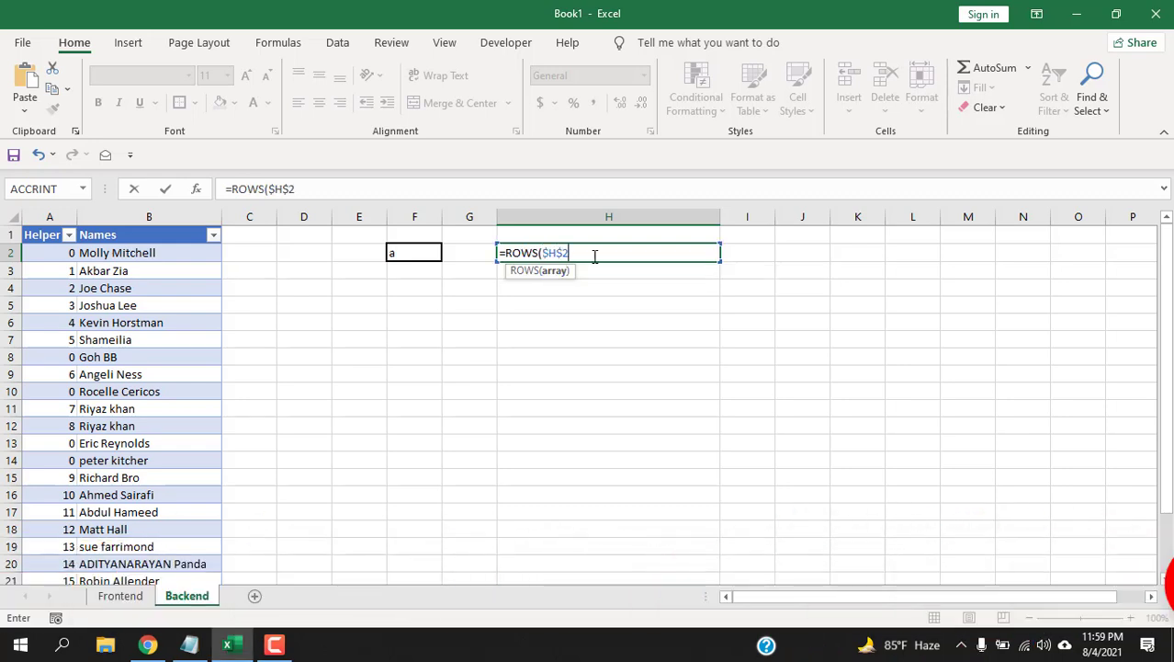
type(":H2)")
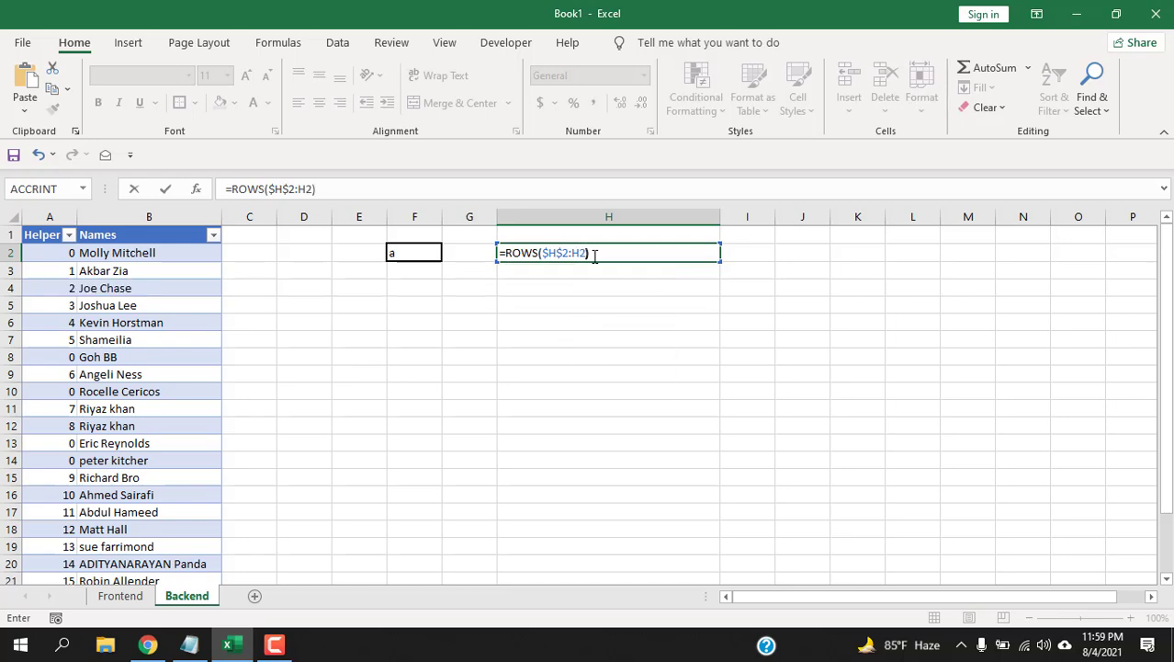
key("Return")
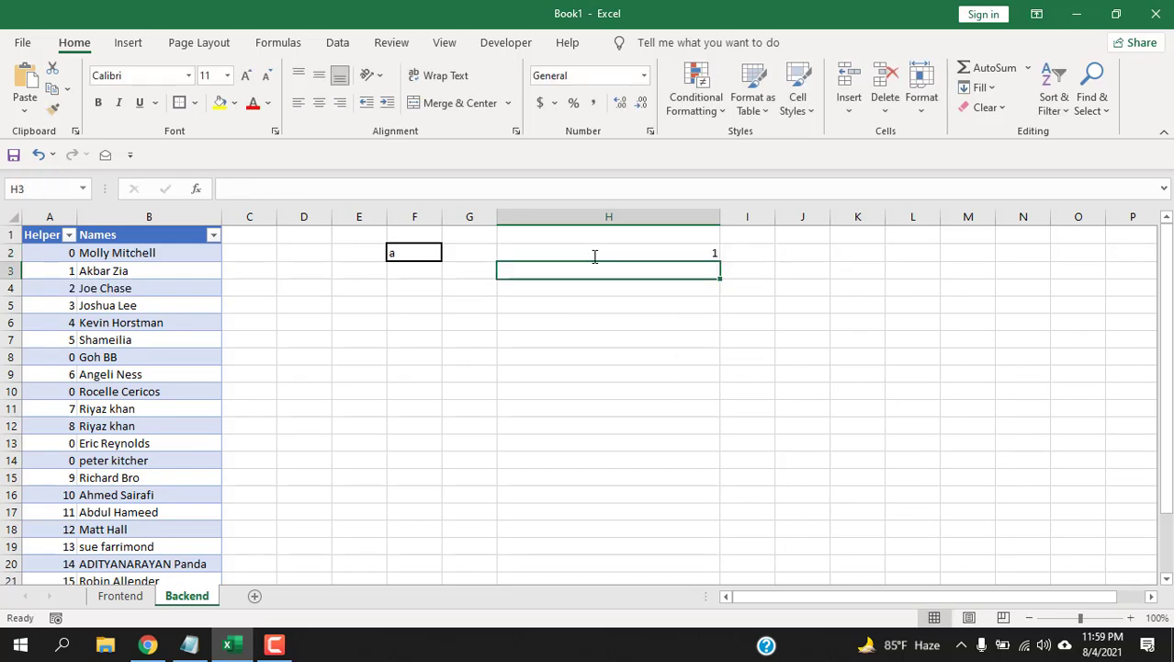
Step: Fill the ROWS formula from cell H2 down to H100 and look through the number series
left_click(618, 252)
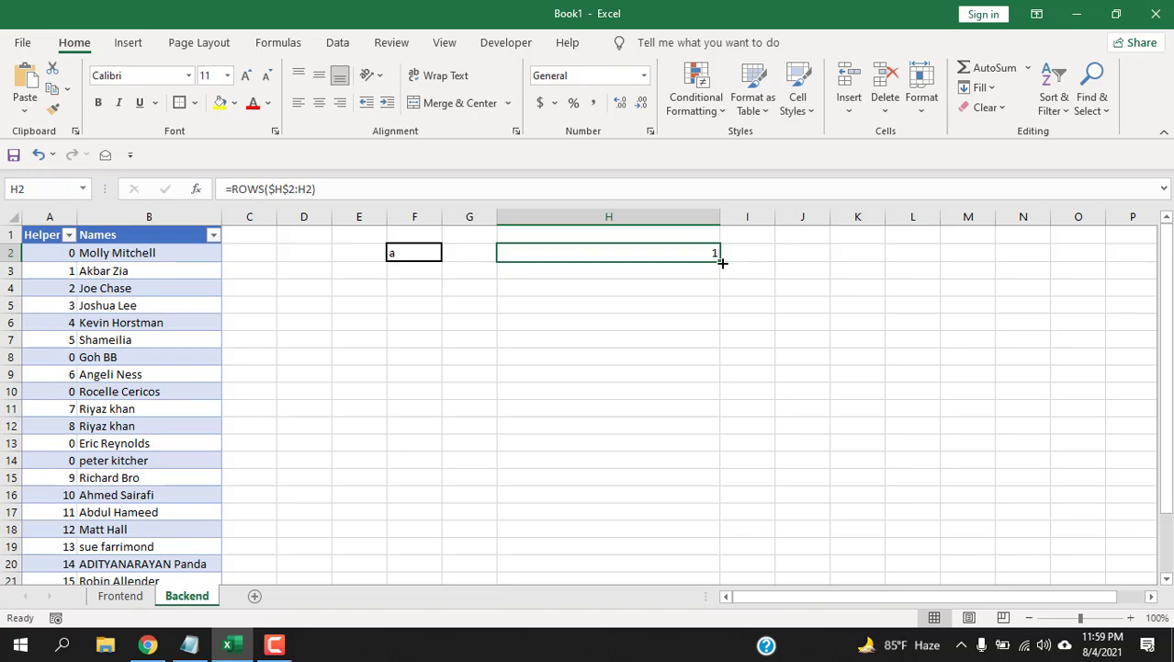
left_click_drag(723, 261, 577, 349)
scroll(516, 336, "up", 19)
scroll(512, 339, "up", 12)
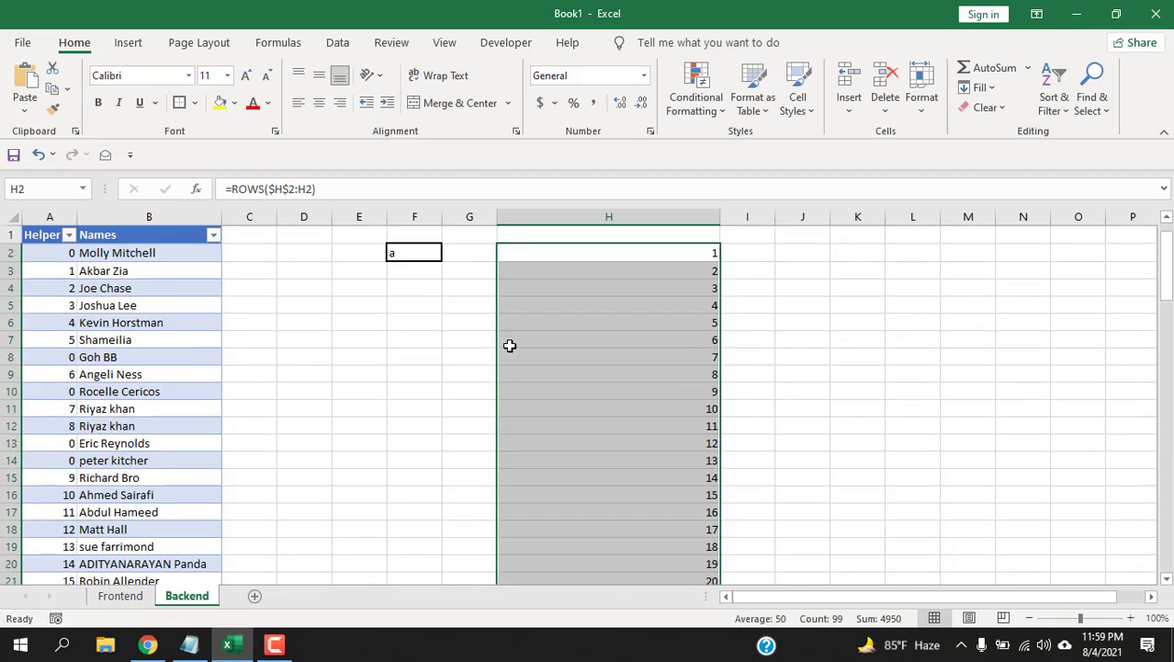
left_click(681, 253)
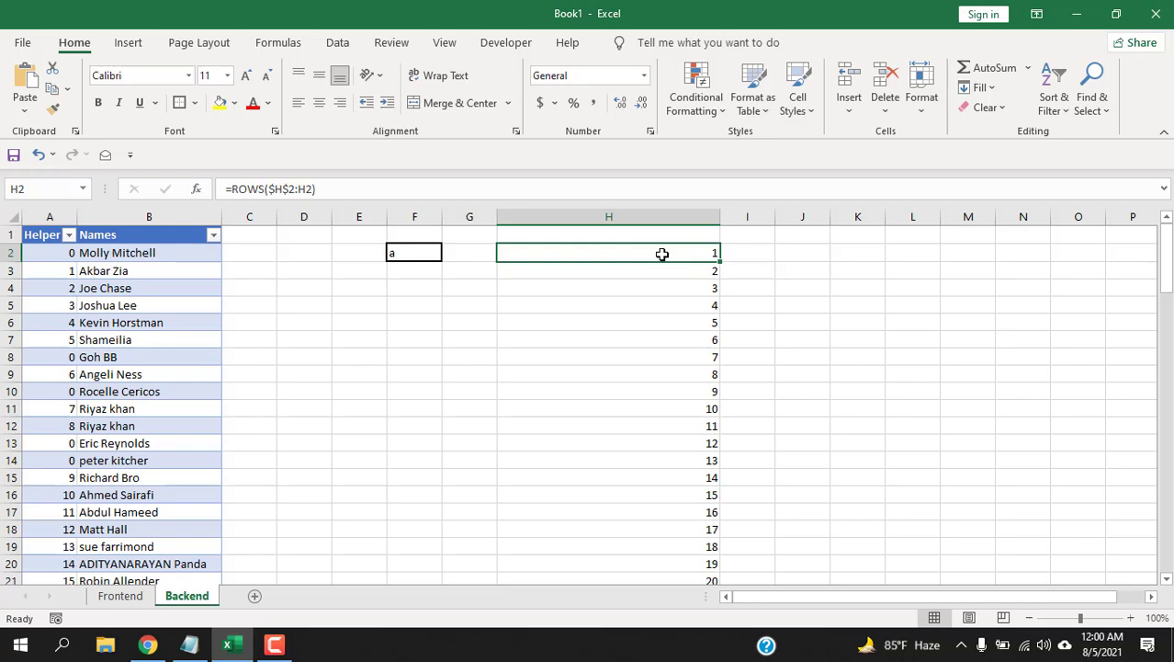
scroll(662, 255, "down", 5)
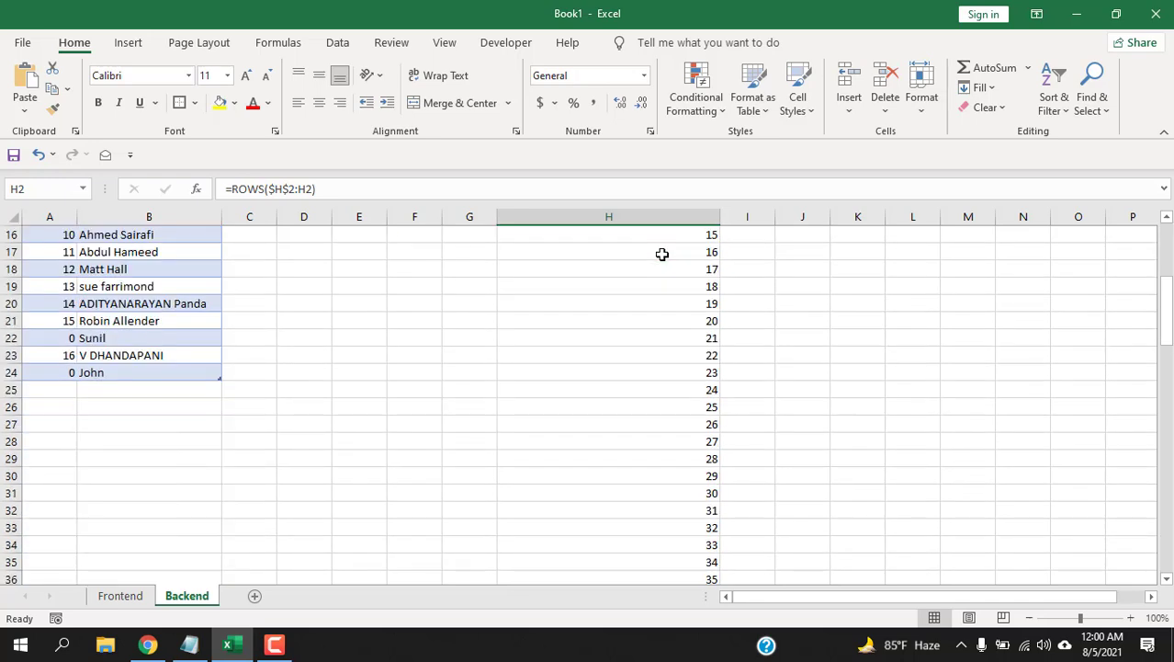
scroll(662, 254, "up", 5)
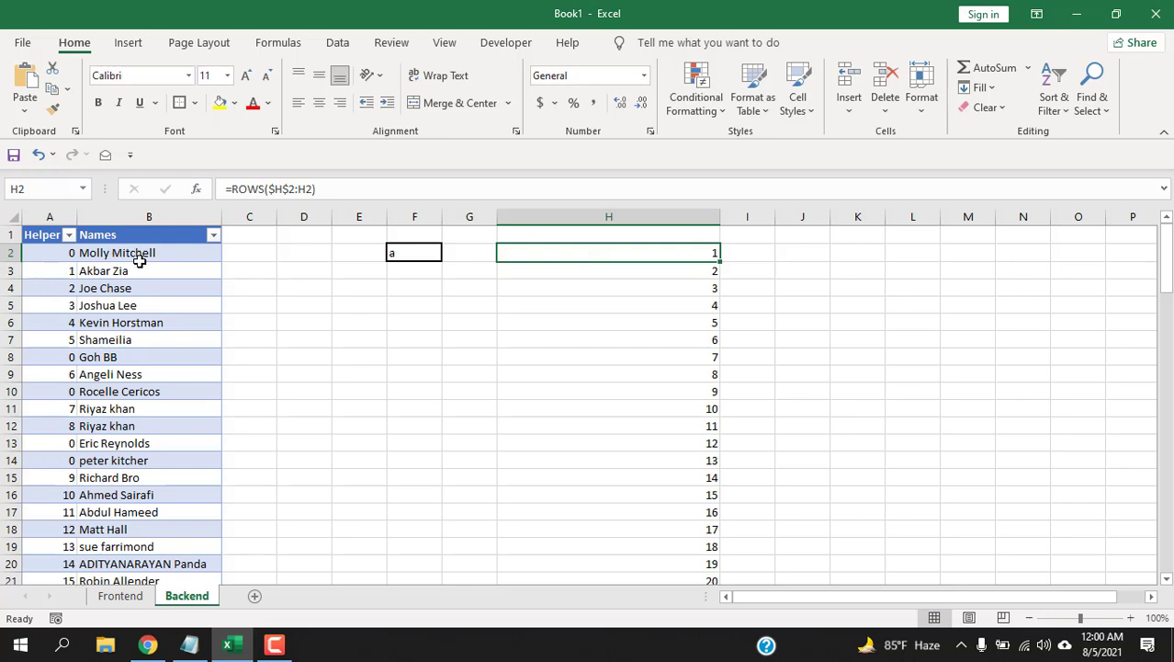
Step: Wrap the formula in H2 in an exact-match VLOOKUP on the names table's second column: =VLOOKUP(ROWS($H$2:H2),Table2,2,FALSE)
left_click(239, 191)
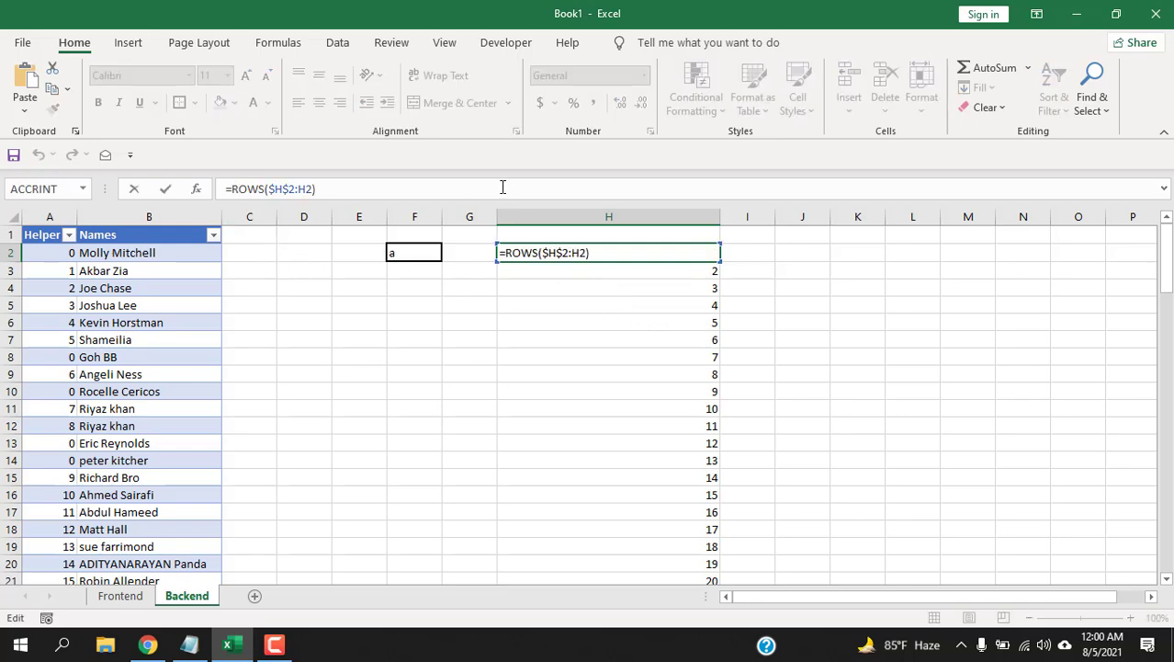
type("VLOOKUP(")
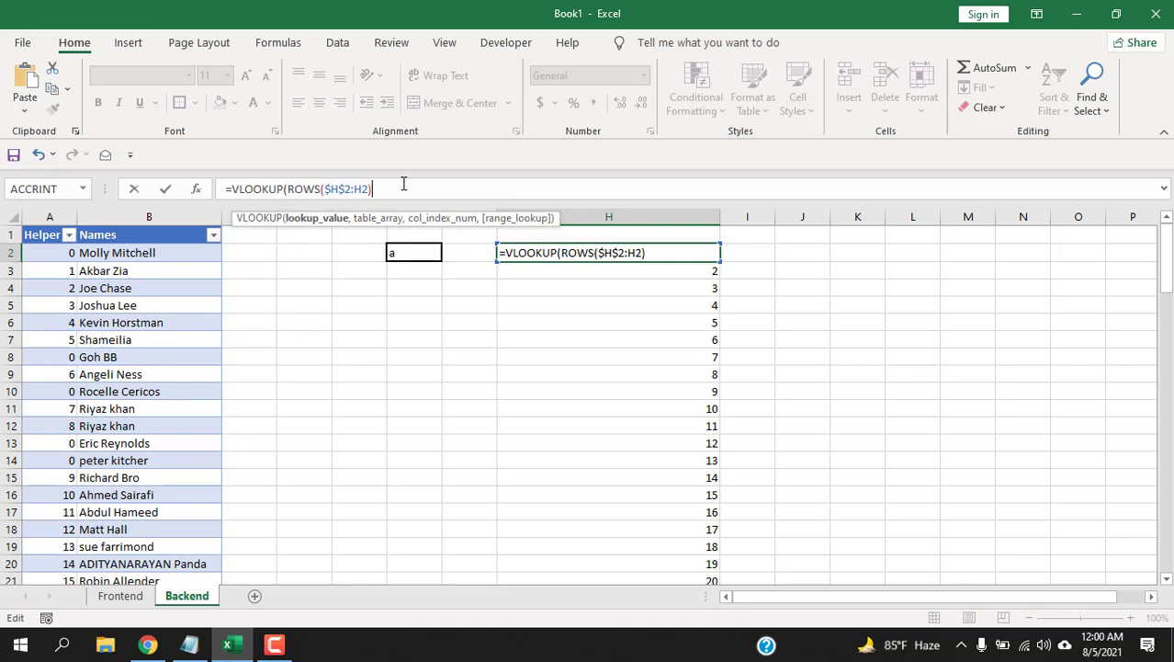
type(",")
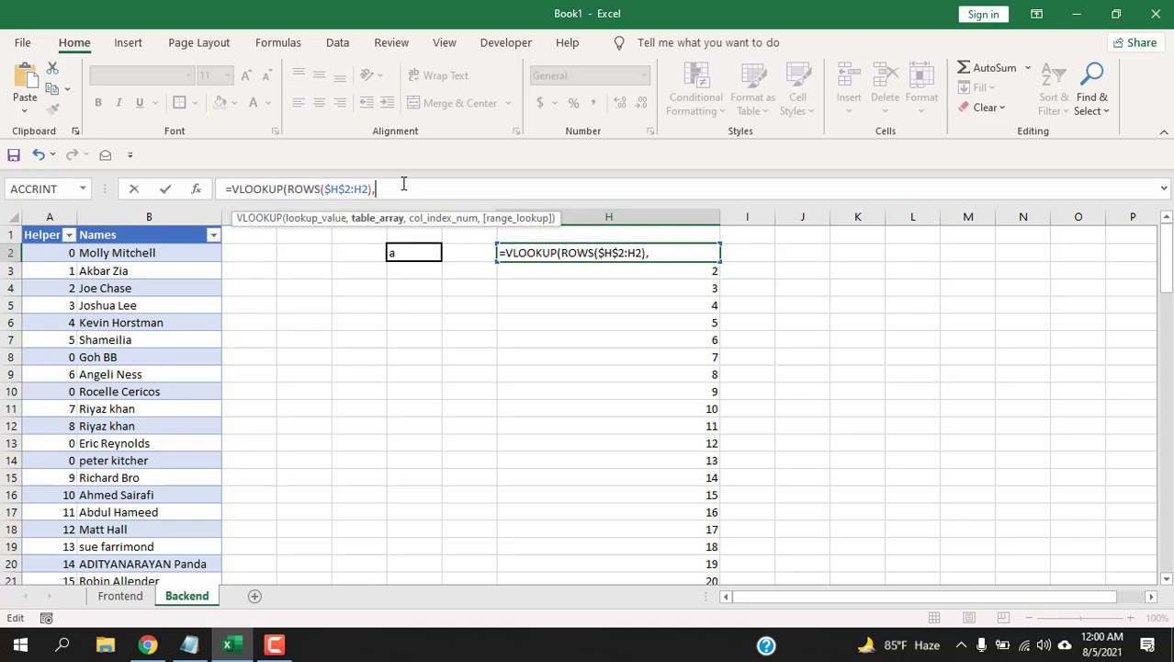
left_click(57, 253)
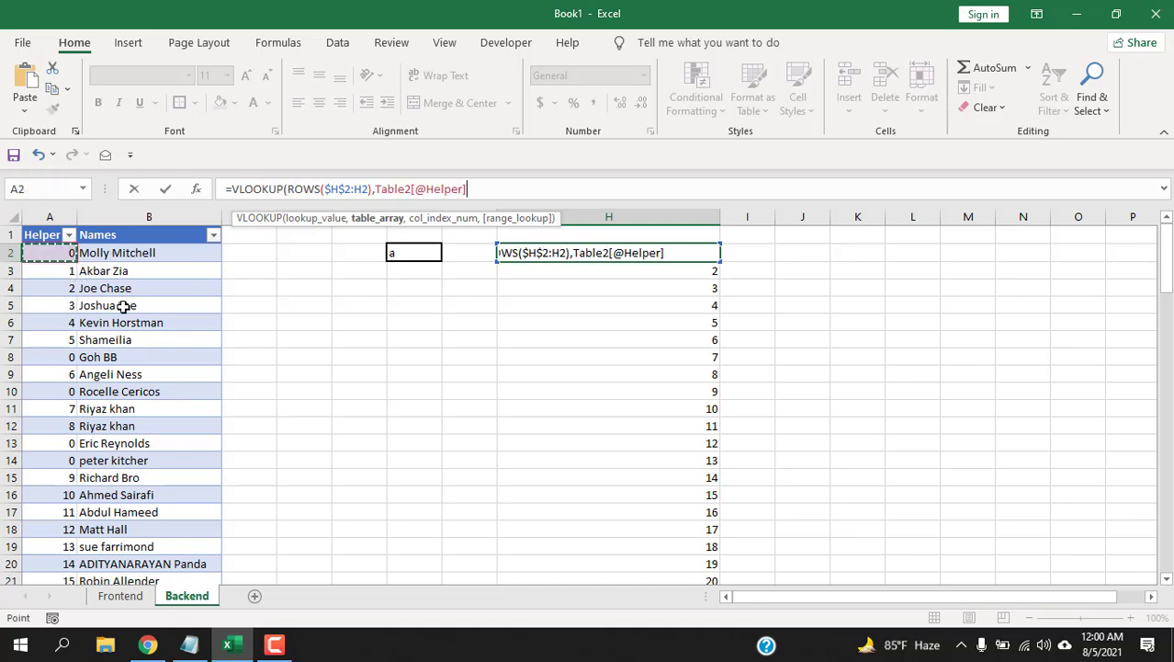
left_click_drag(123, 306, 123, 304)
key("ctrl+shift+Down")
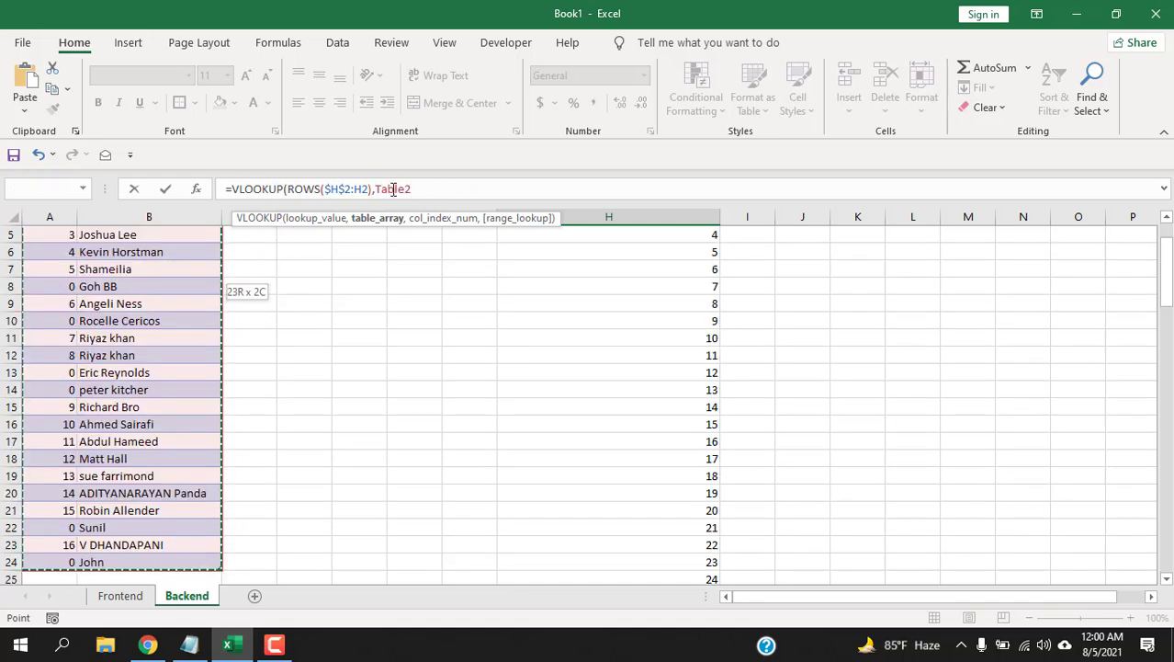
left_click(440, 188)
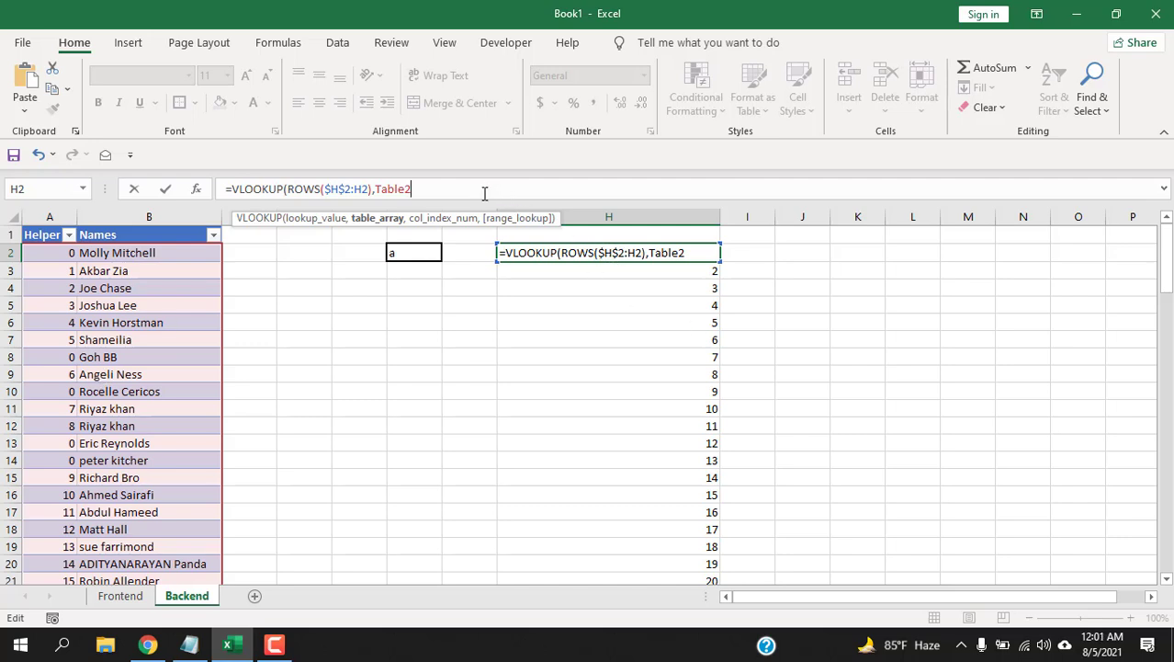
type(",")
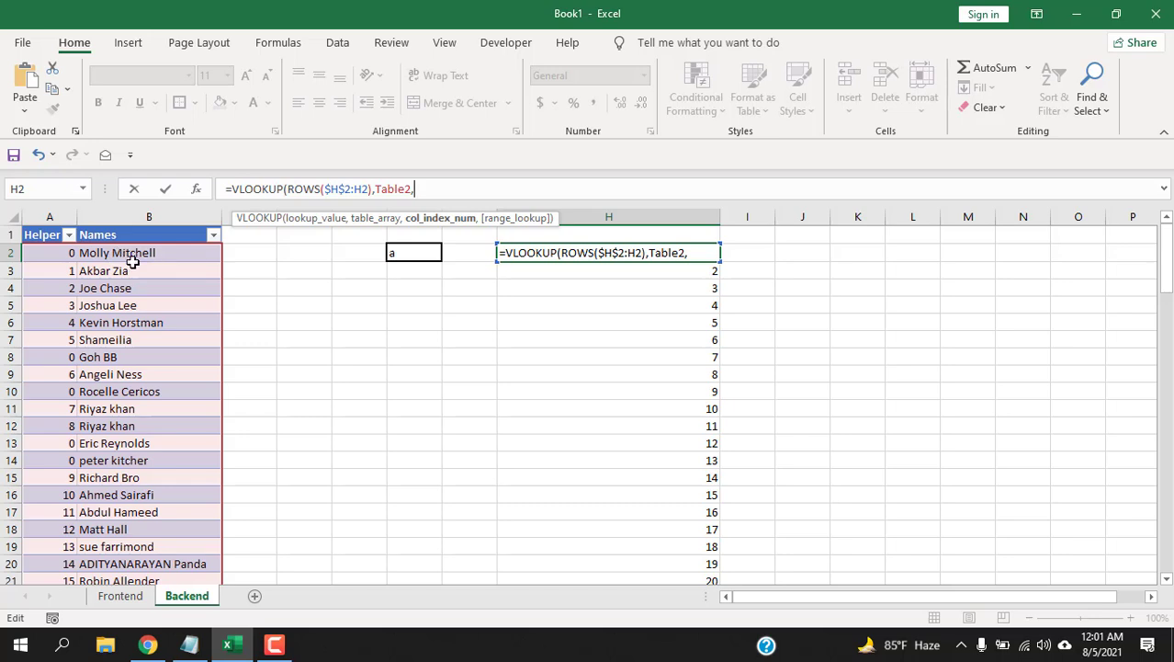
type("2,")
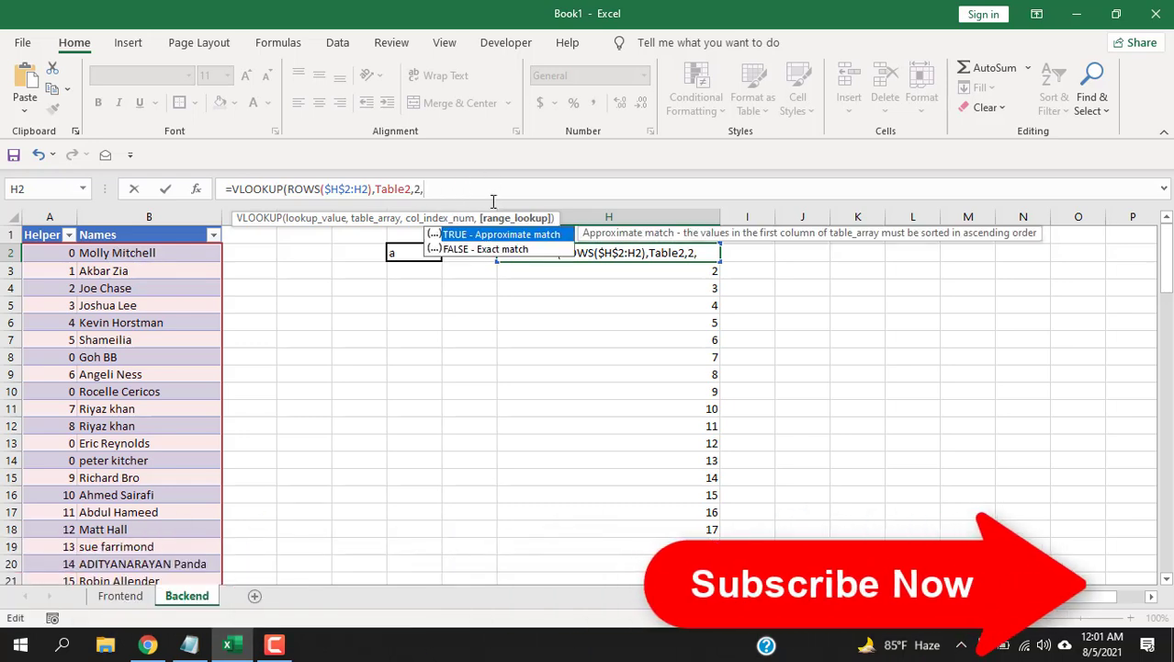
double_click(483, 248)
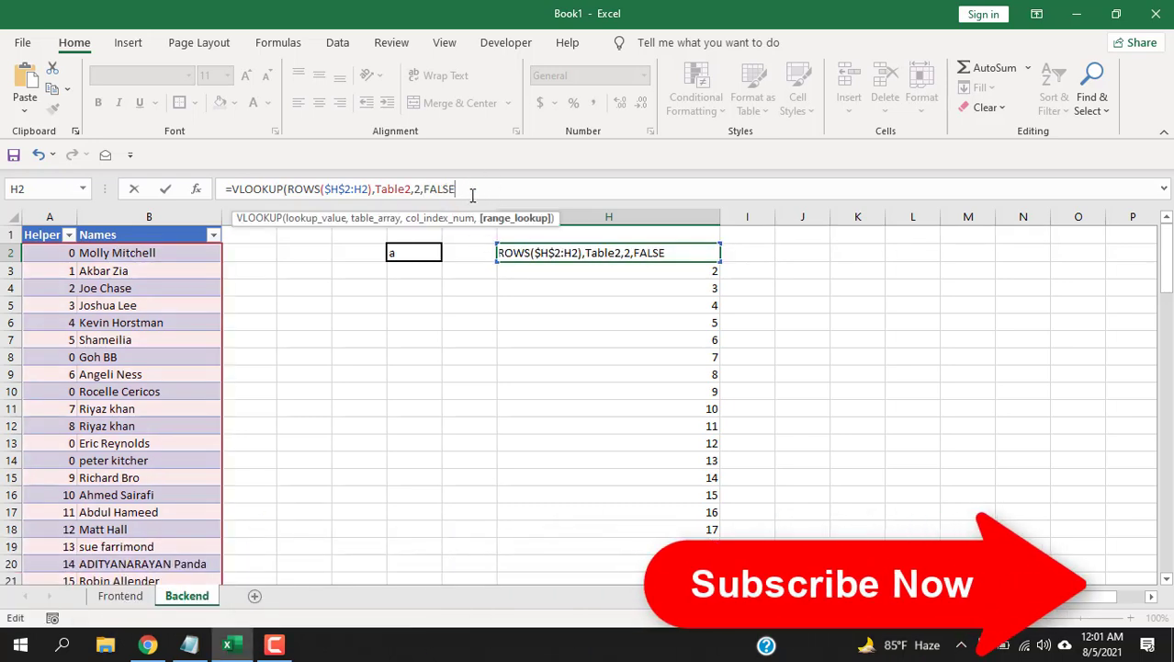
key("Return")
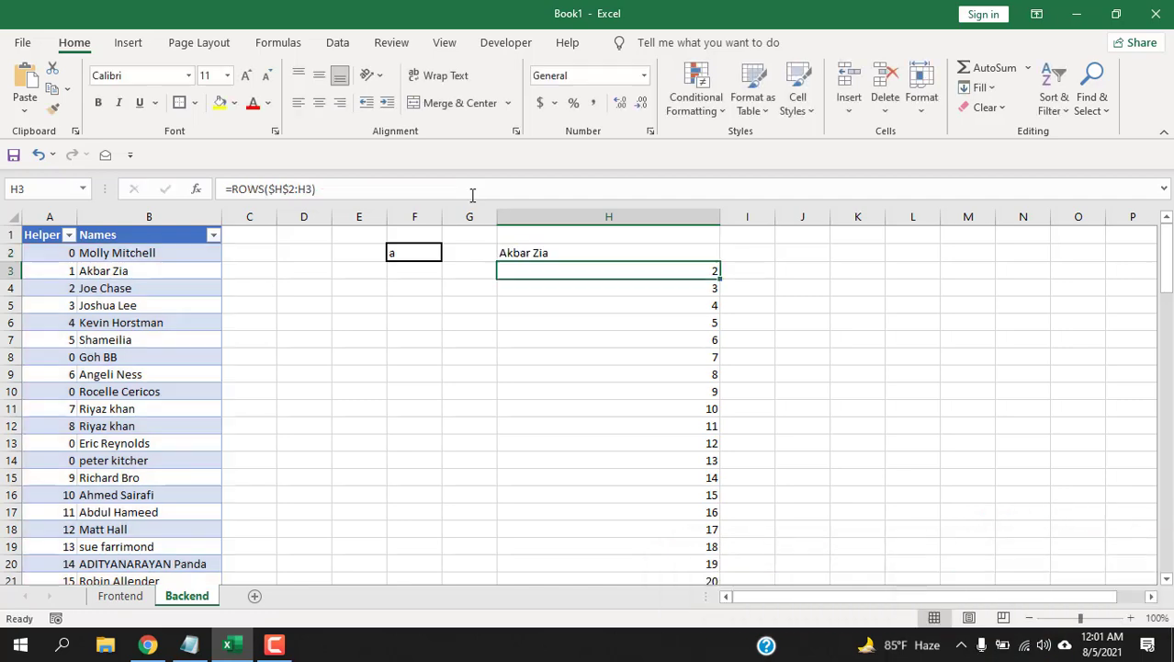
Step: Fill the VLOOKUP formula from cell H2 down to H100 and look through the extracted names
left_click(592, 255)
double_click(720, 261)
scroll(720, 264, "down", 6)
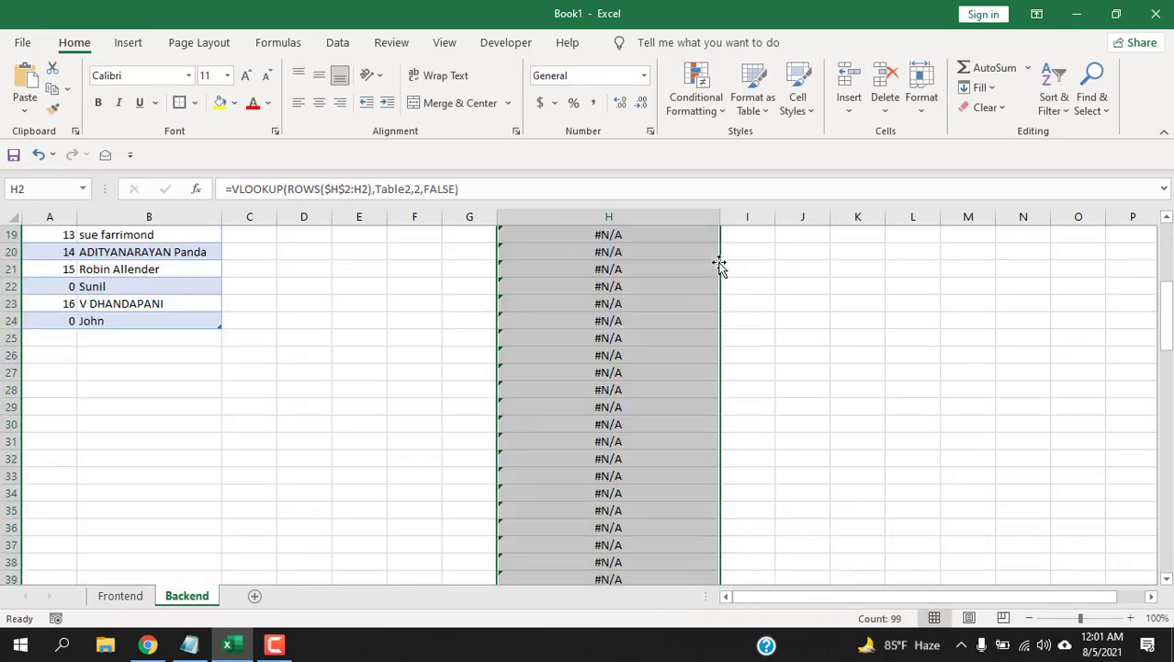
scroll(720, 264, "down", 6)
scroll(721, 263, "up", 12)
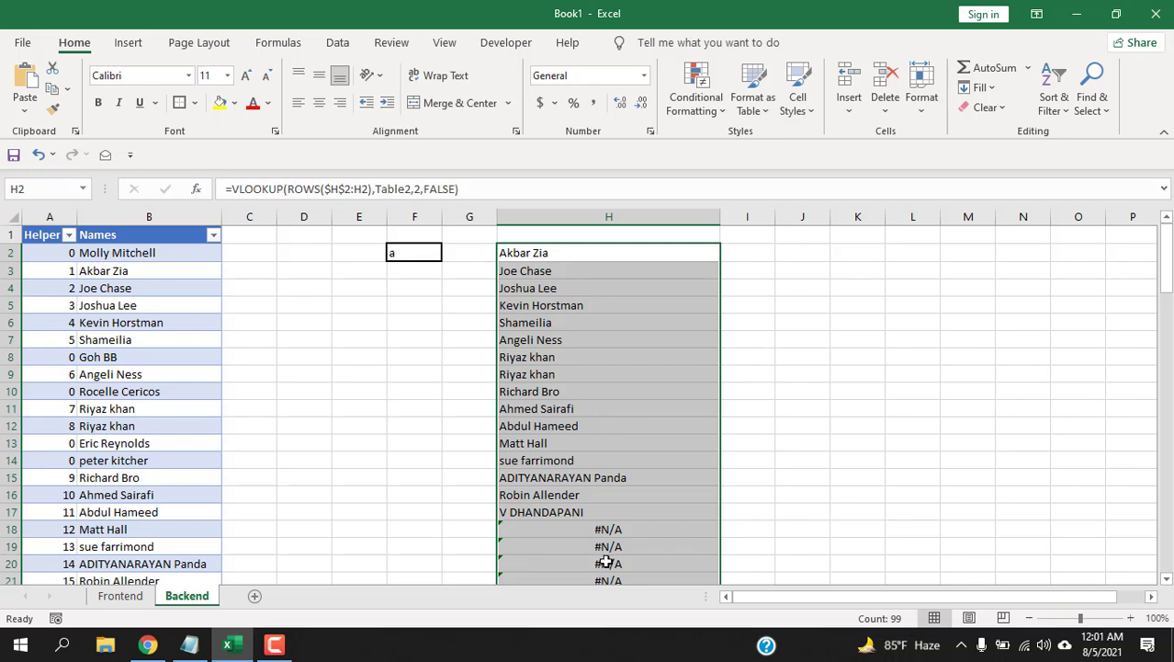
Step: Test the extracted list by entering the search letters d and e one after the other in cell F2
left_click(414, 255)
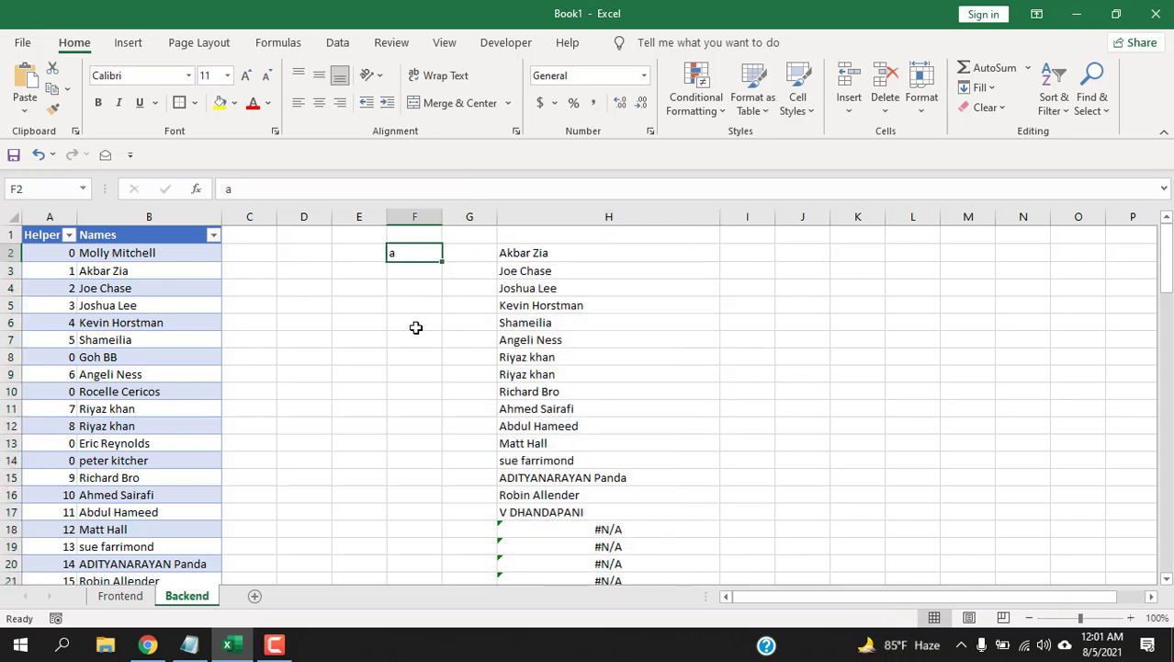
type("d")
key("Return")
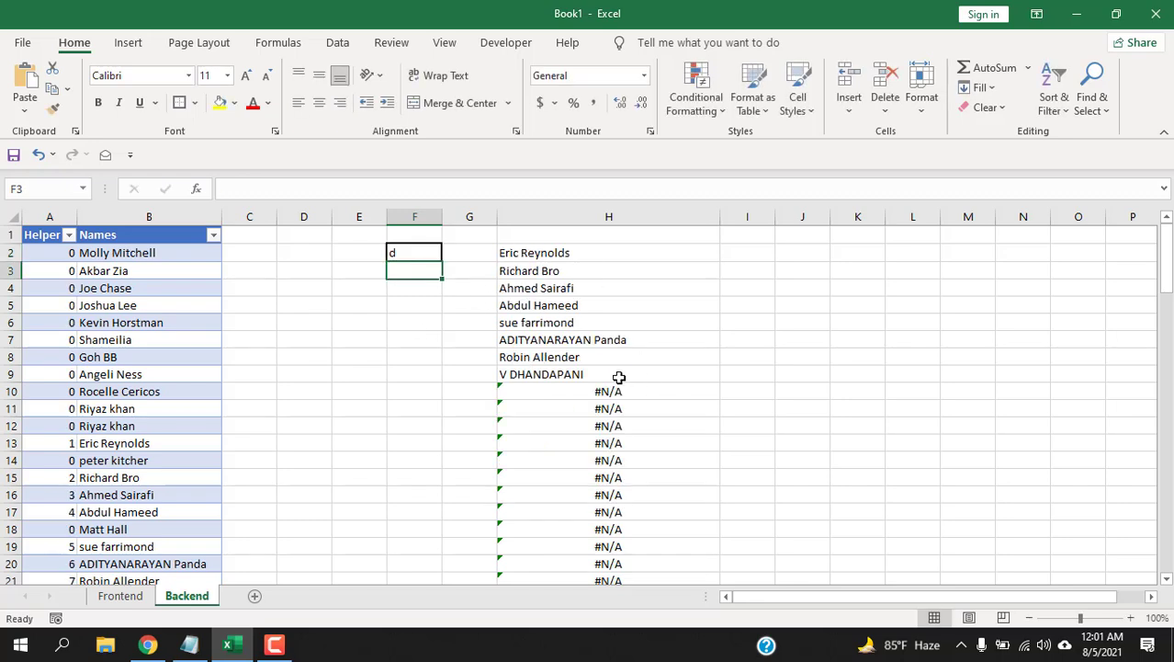
left_click(413, 305)
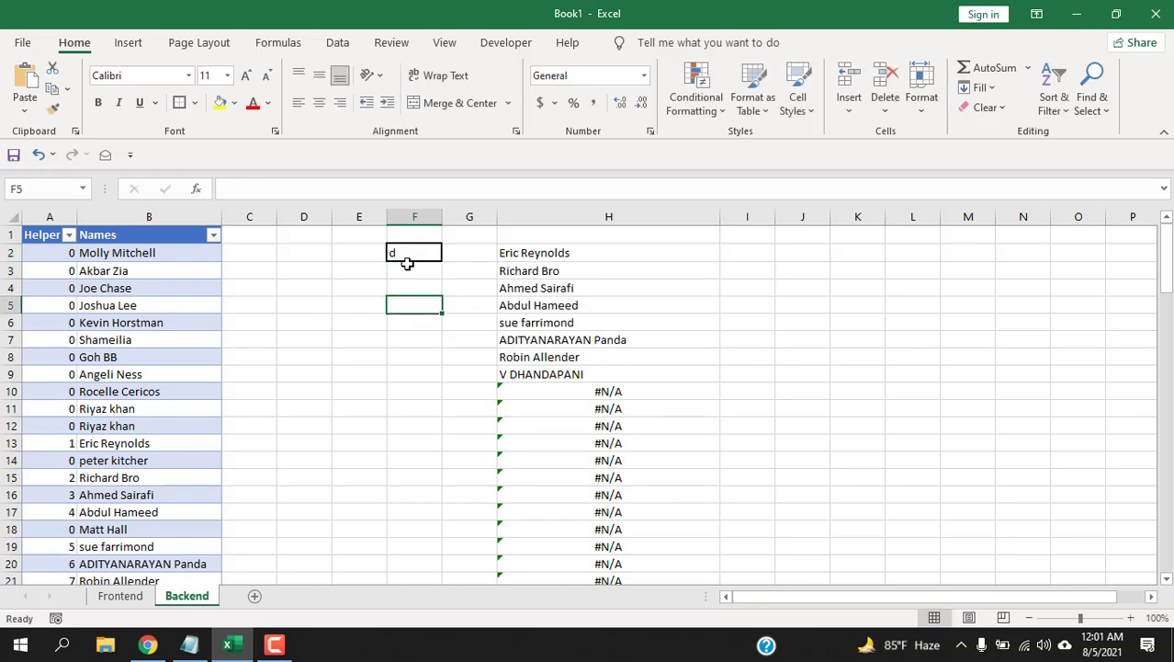
left_click(408, 262)
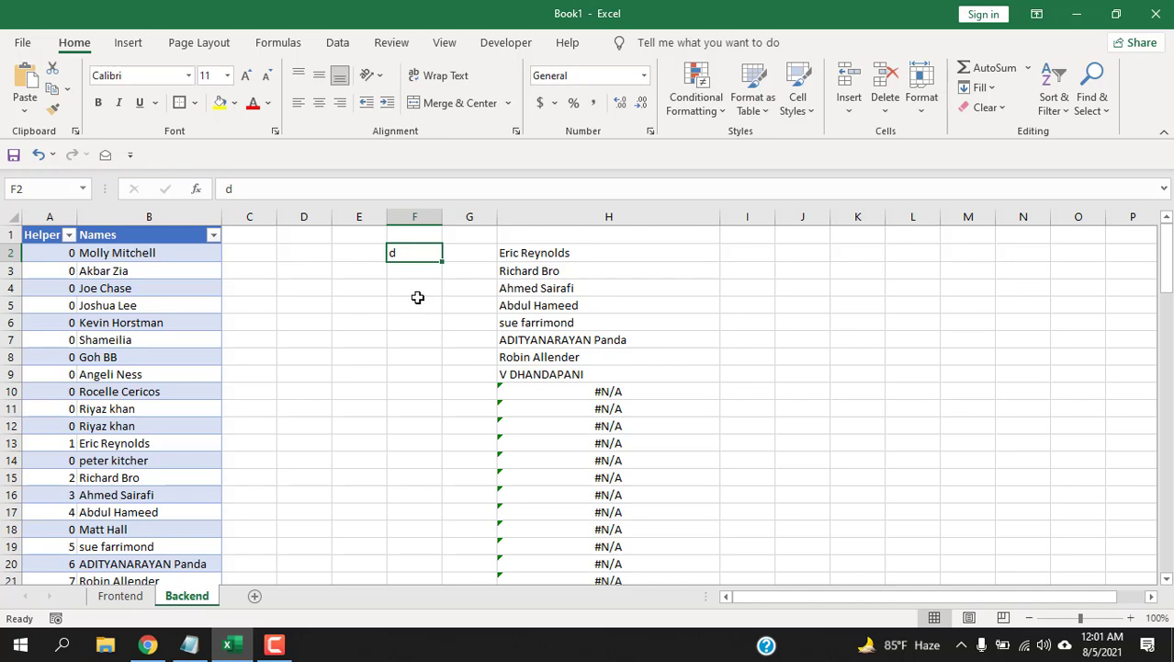
type("e")
left_click(421, 336)
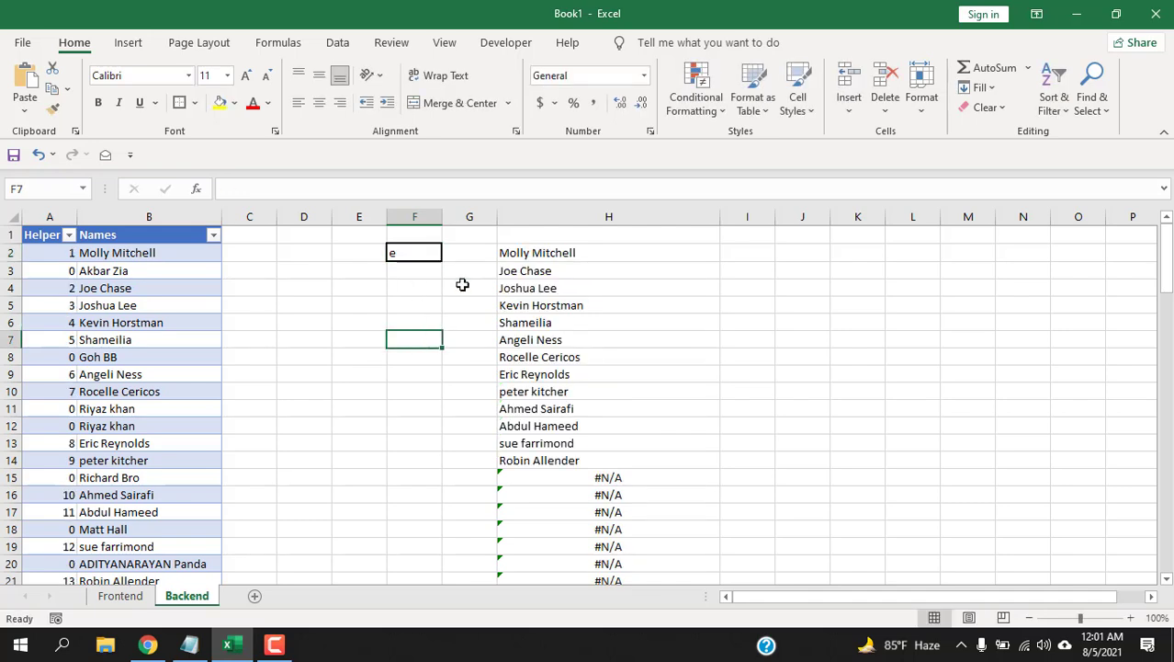
Step: Wrap the H2 formula in IFERROR with an empty-text fallback: =IFERROR(VLOOKUP(ROWS($H$2:H2),Table2,2,FALSE),"")
left_click(556, 256)
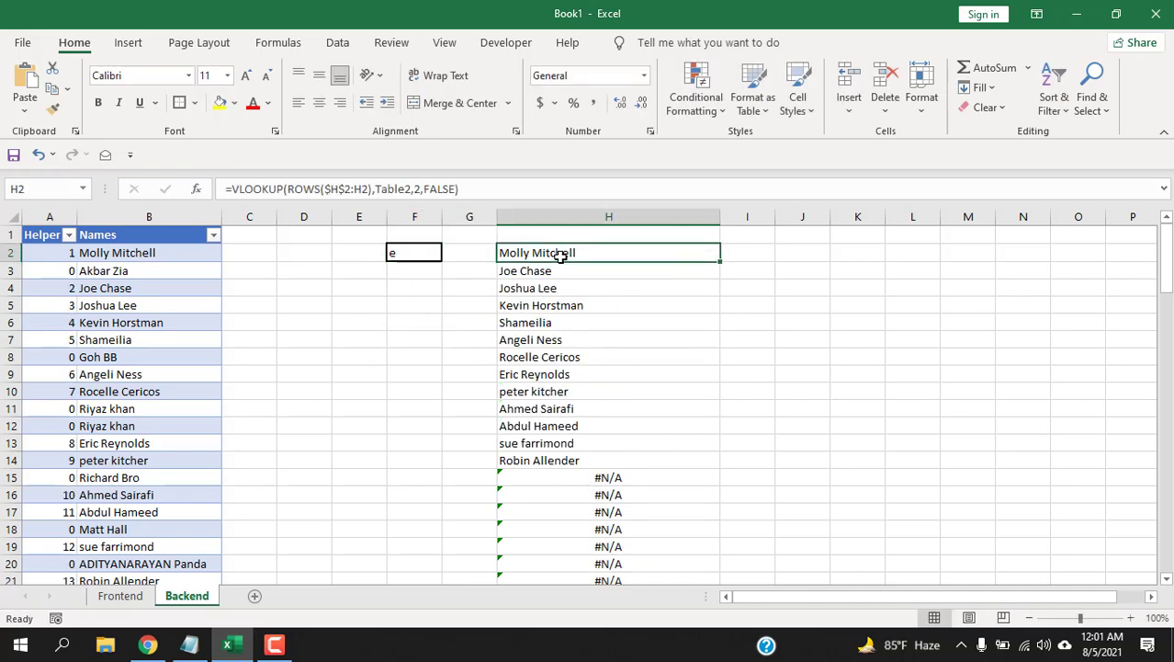
scroll(666, 514, "down", 4)
scroll(666, 515, "up", 4)
left_click(228, 191)
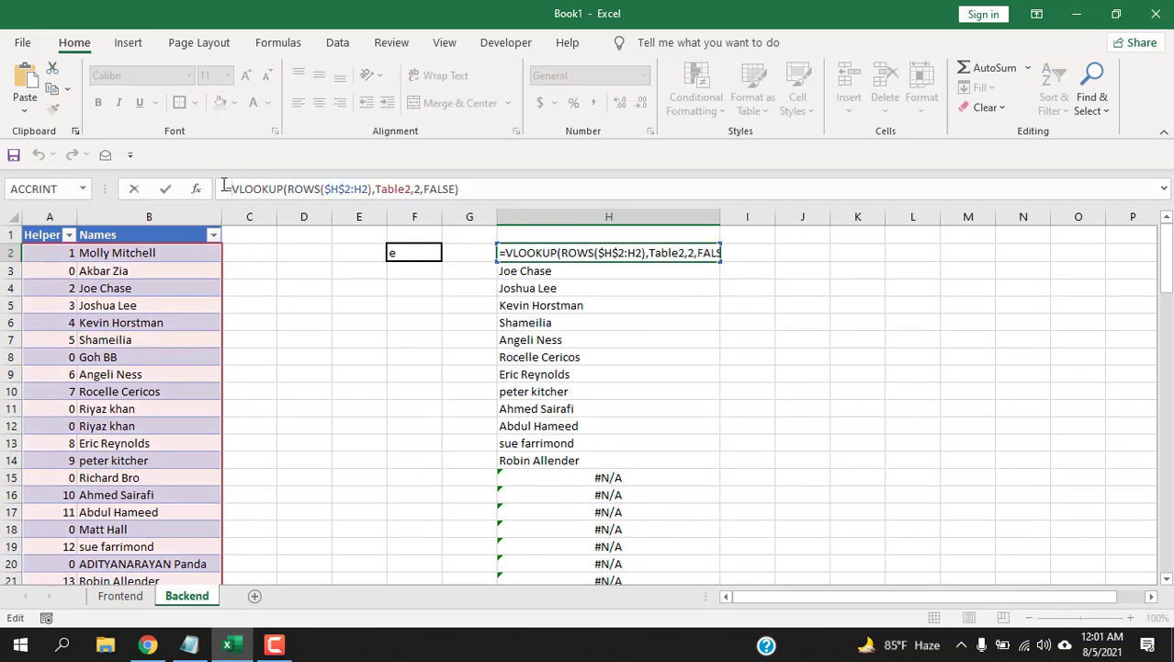
type("IF")
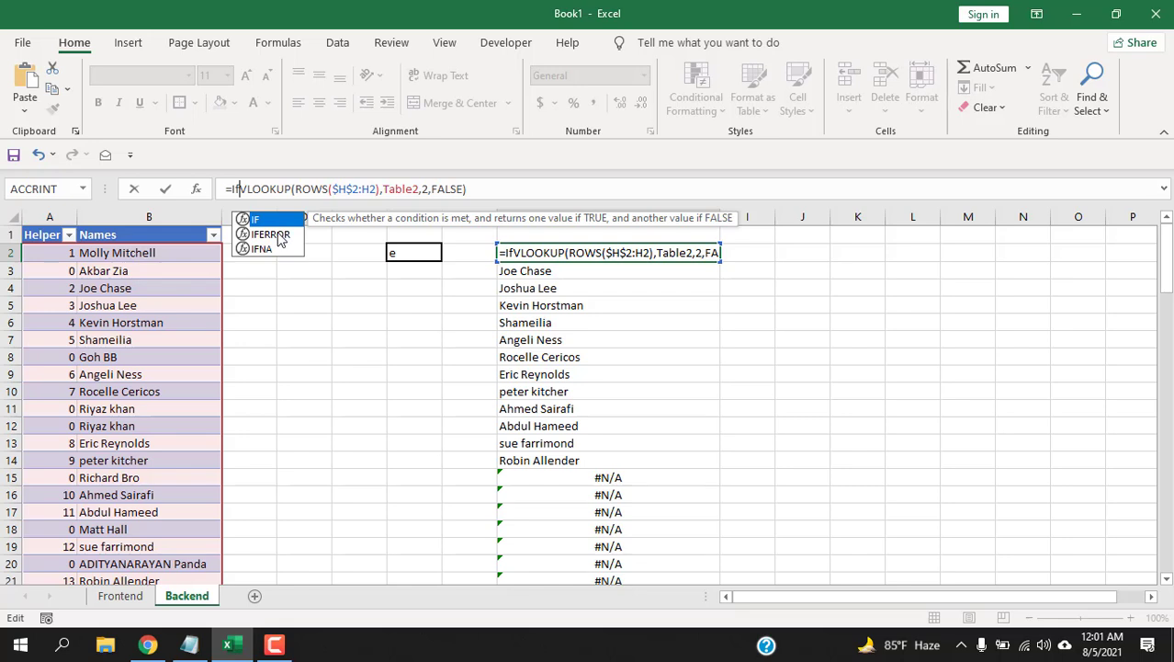
double_click(276, 232)
left_click(540, 190)
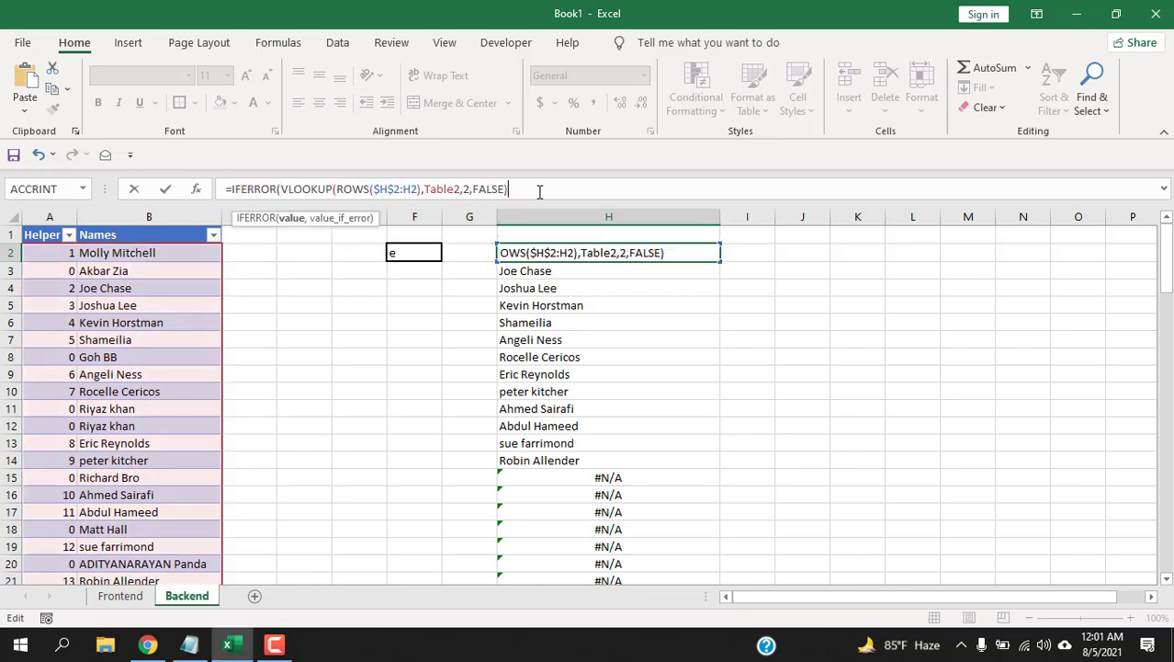
type(",\"\"")
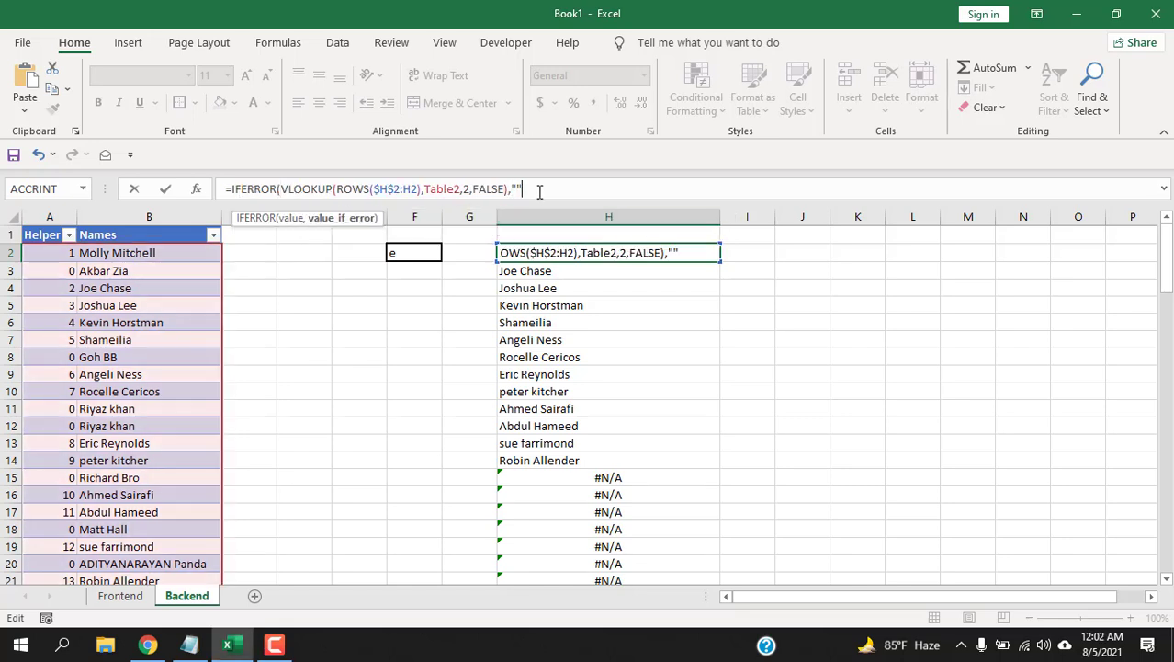
type(")")
key("Return")
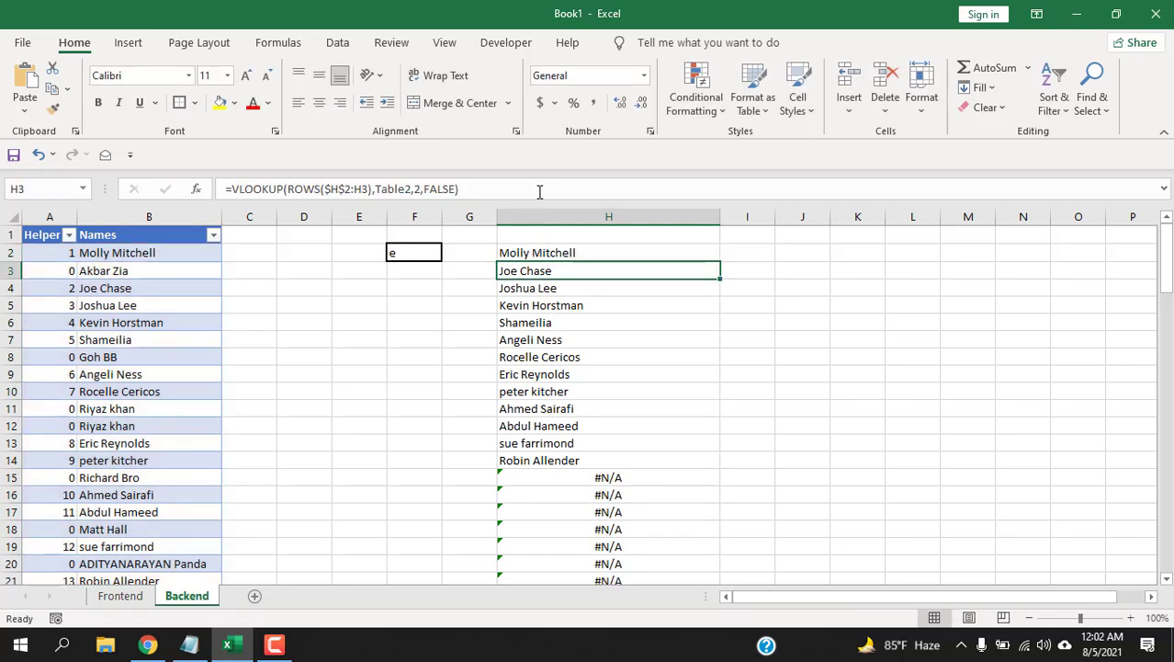
Step: Fill the IFERROR formula from cell H2 down through H100
key("Up")
double_click(721, 262)
scroll(723, 288, "down", 20)
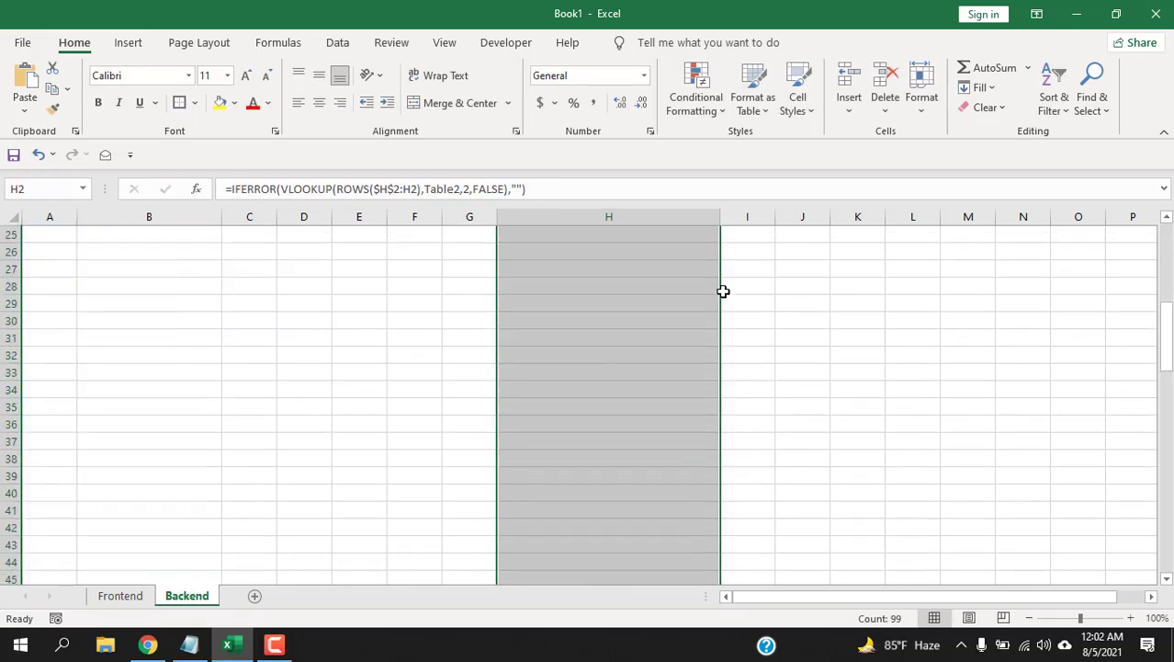
scroll(616, 357, "up", 20)
scroll(613, 356, "up", 1)
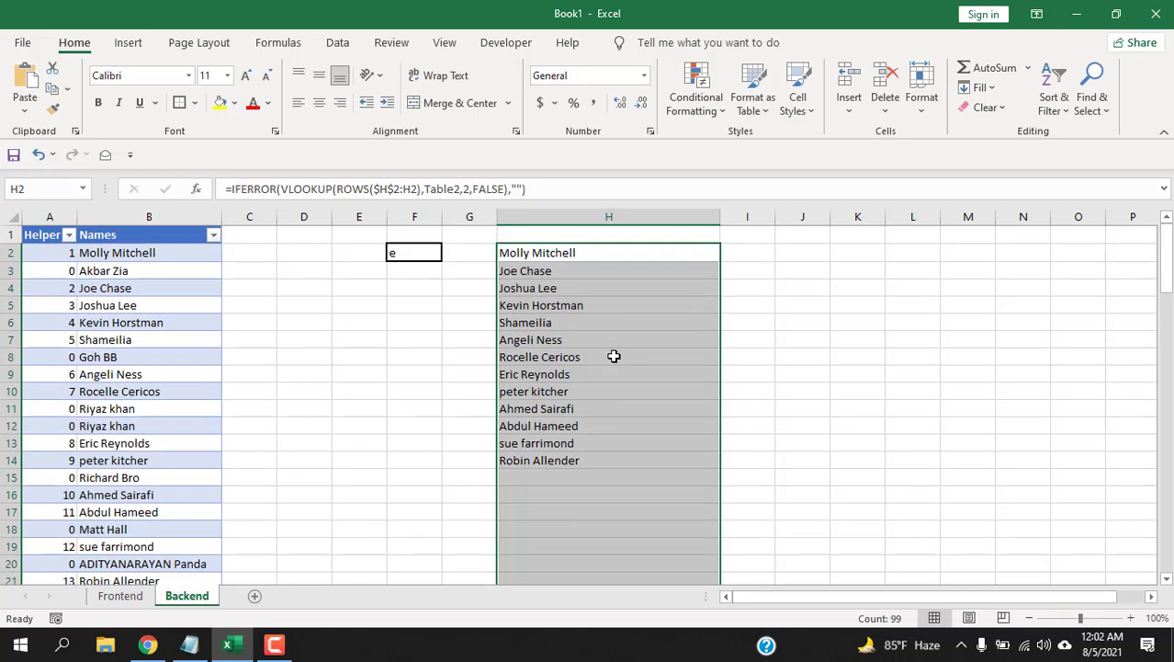
Step: Examine how far the formulas in column H extend compared with the end of the names table
scroll(616, 361, "down", 20)
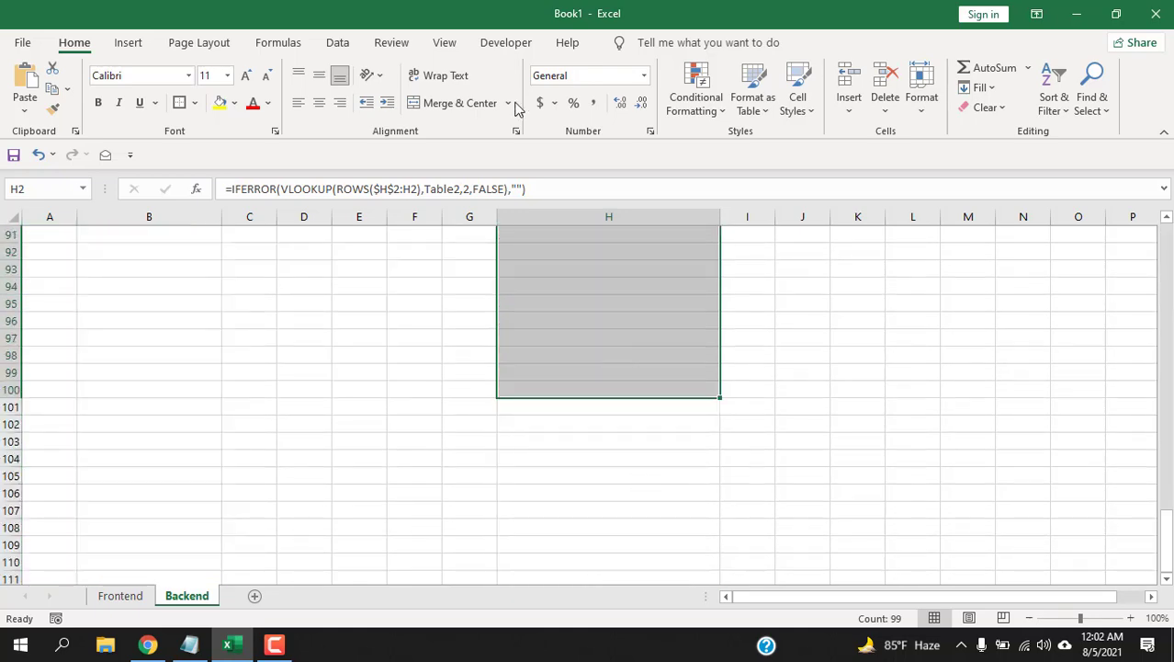
scroll(593, 380, "up", 20)
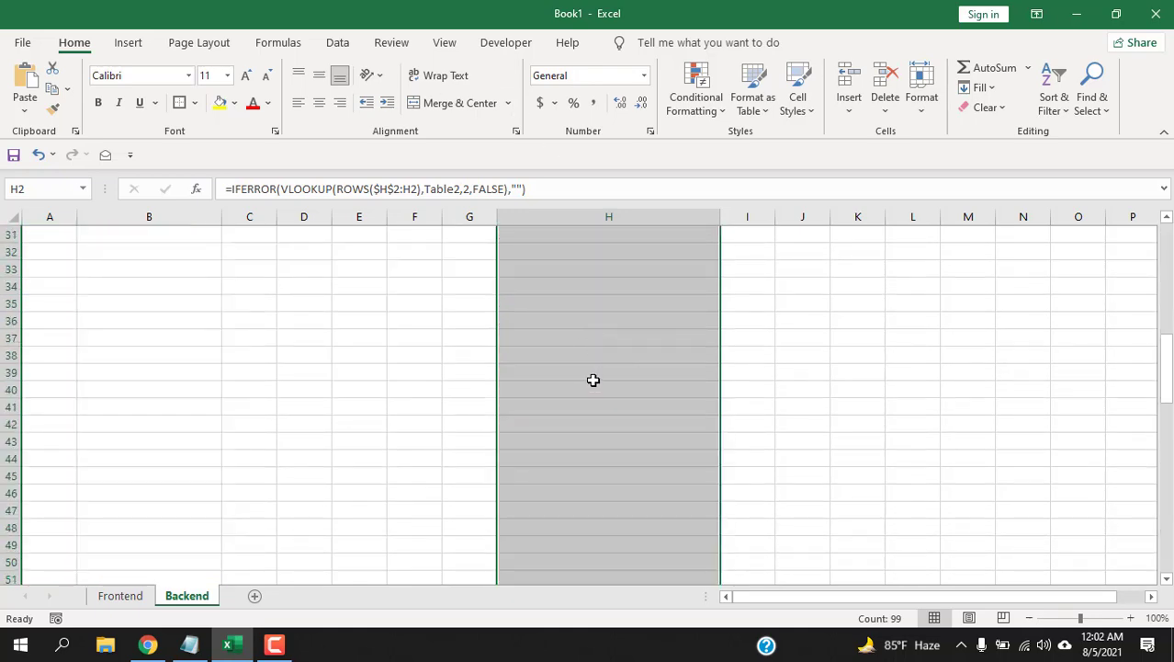
scroll(83, 374, "down", 6)
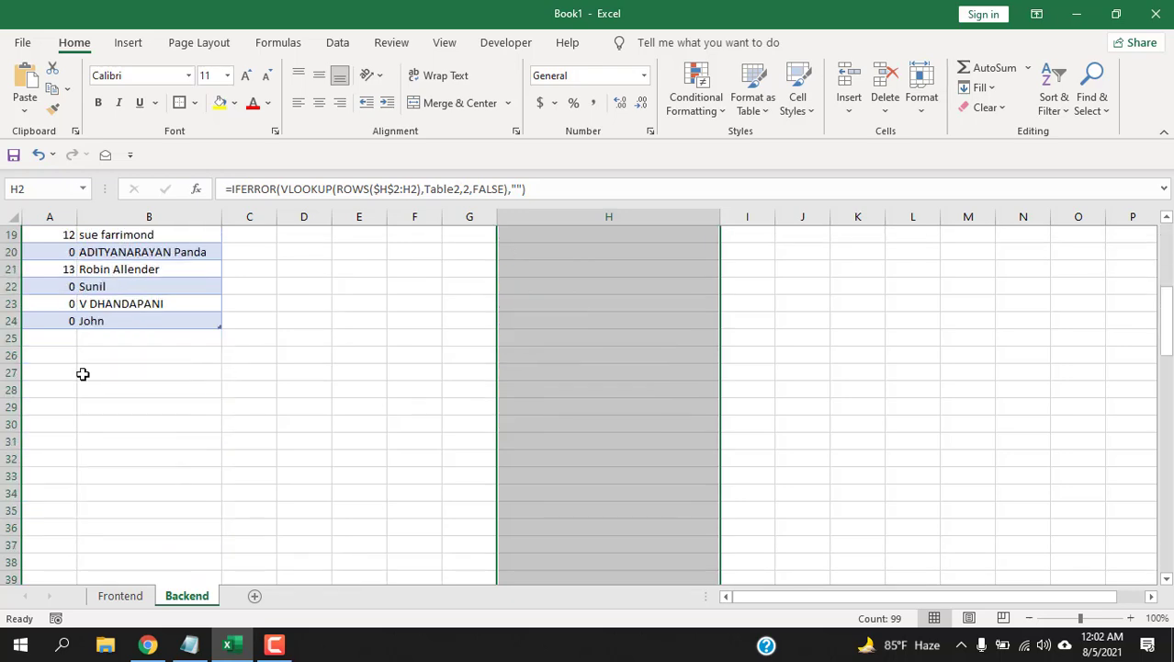
left_click(112, 336)
scroll(161, 406, "up", 4)
scroll(161, 406, "down", 5)
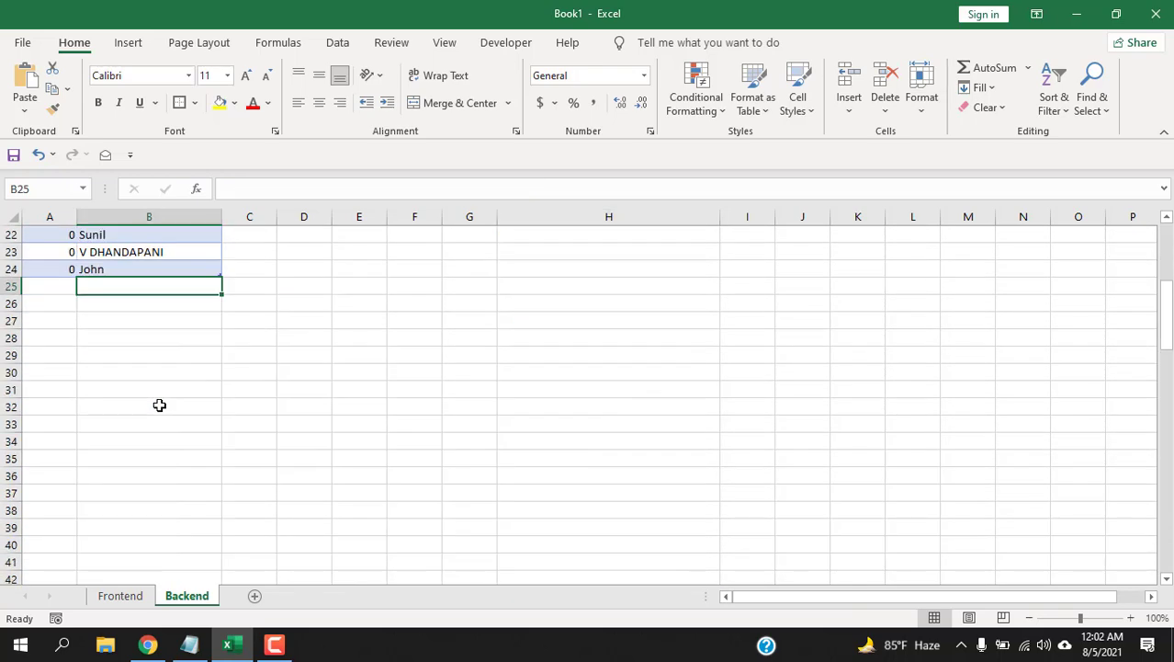
scroll(161, 405, "up", 7)
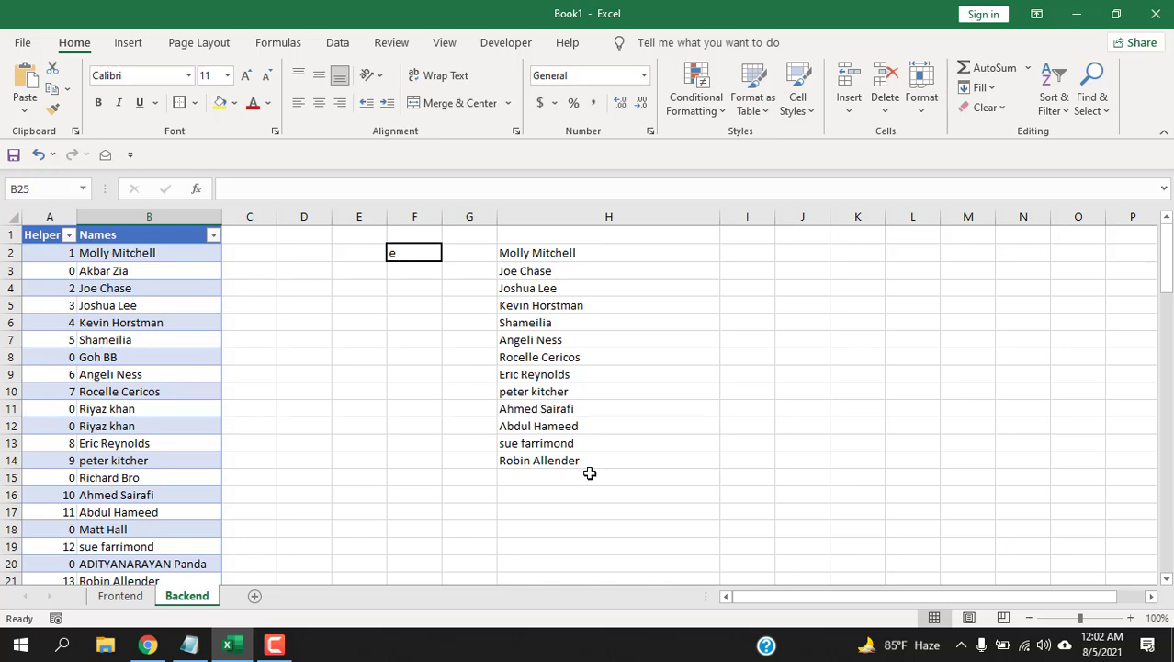
left_click(590, 472)
left_click(589, 252)
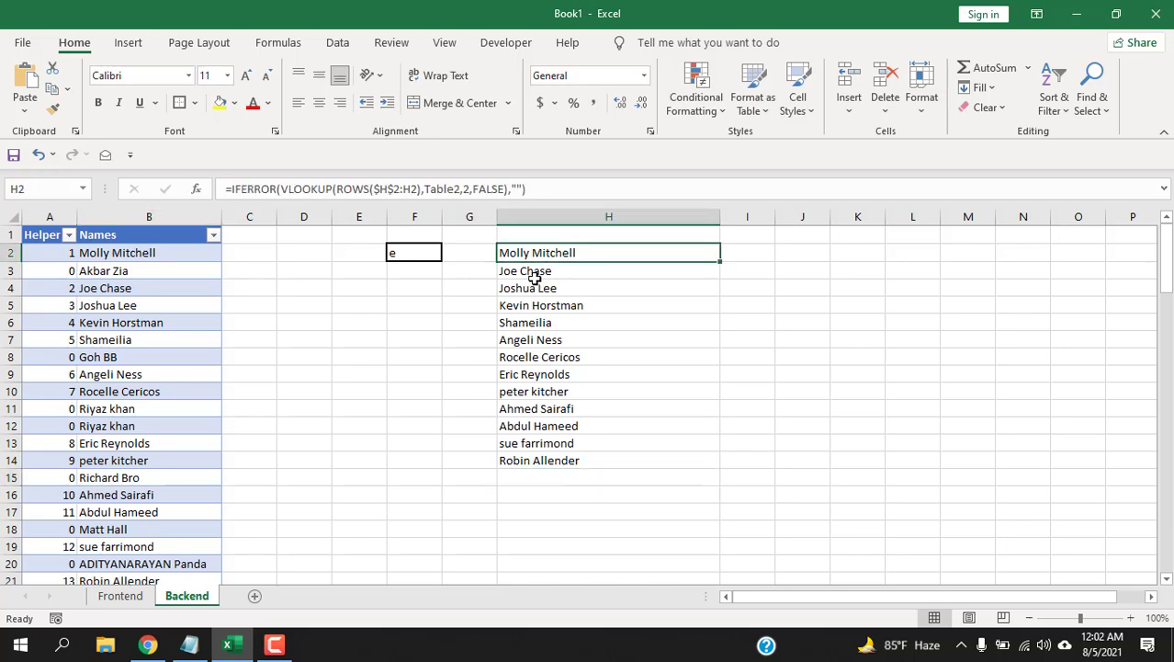
Step: Clear the search letter from cell F2 and look through the full extracted list in column H
left_click(405, 253)
key("Delete")
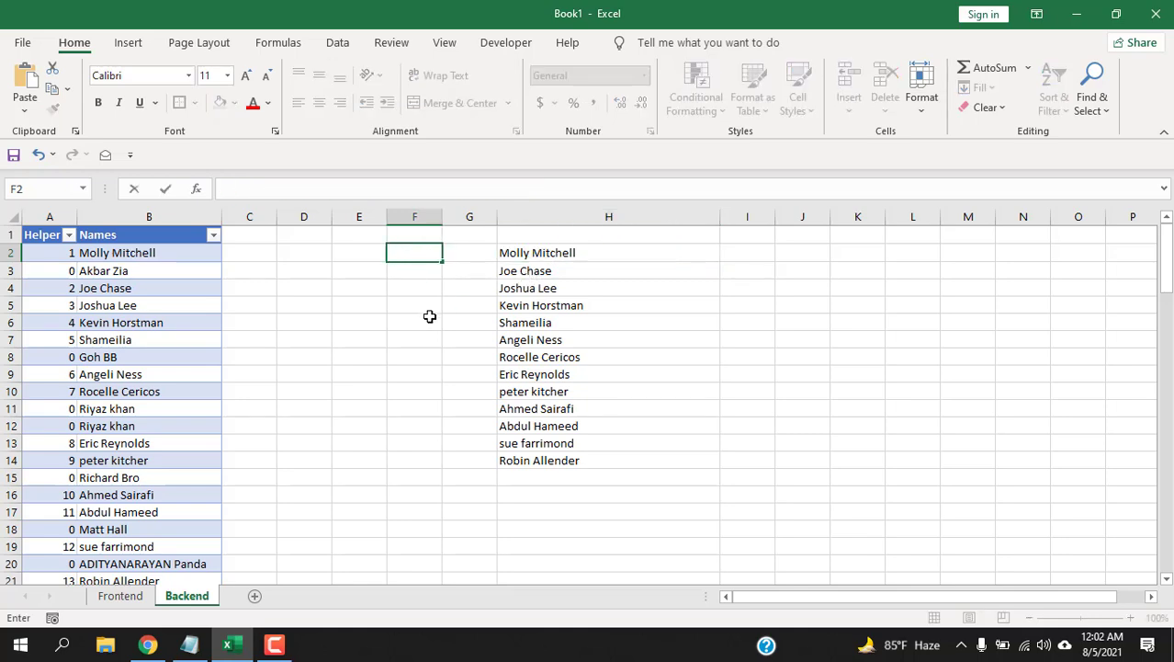
left_click(428, 317)
scroll(682, 244, "down", 6)
scroll(679, 258, "up", 6)
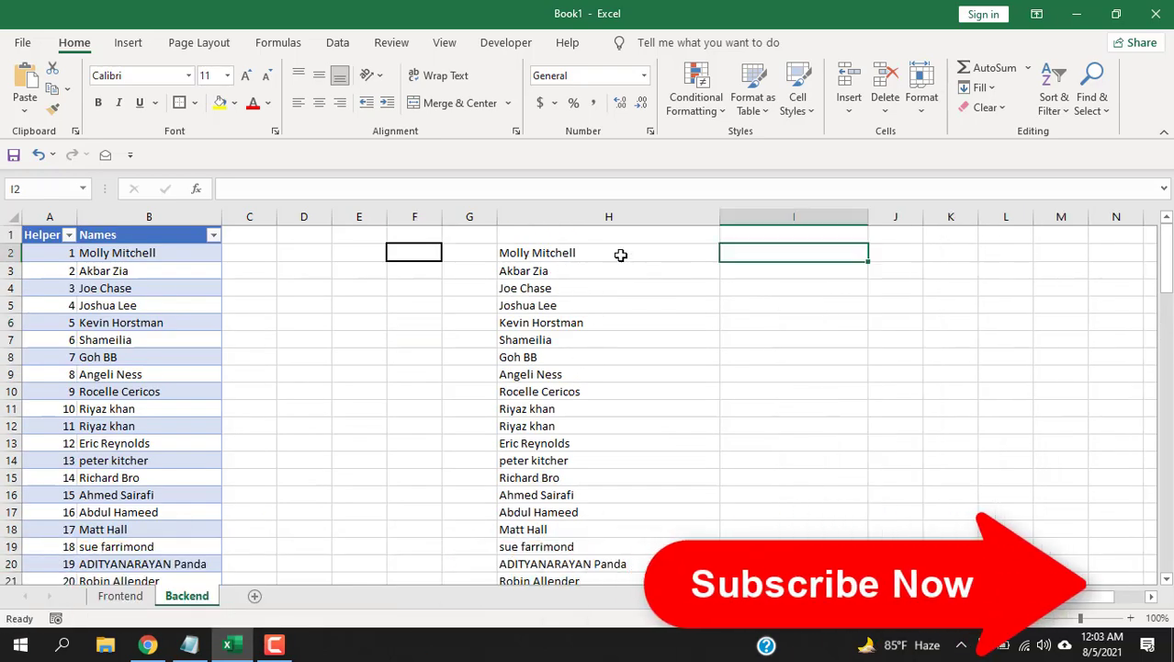
left_click(620, 255)
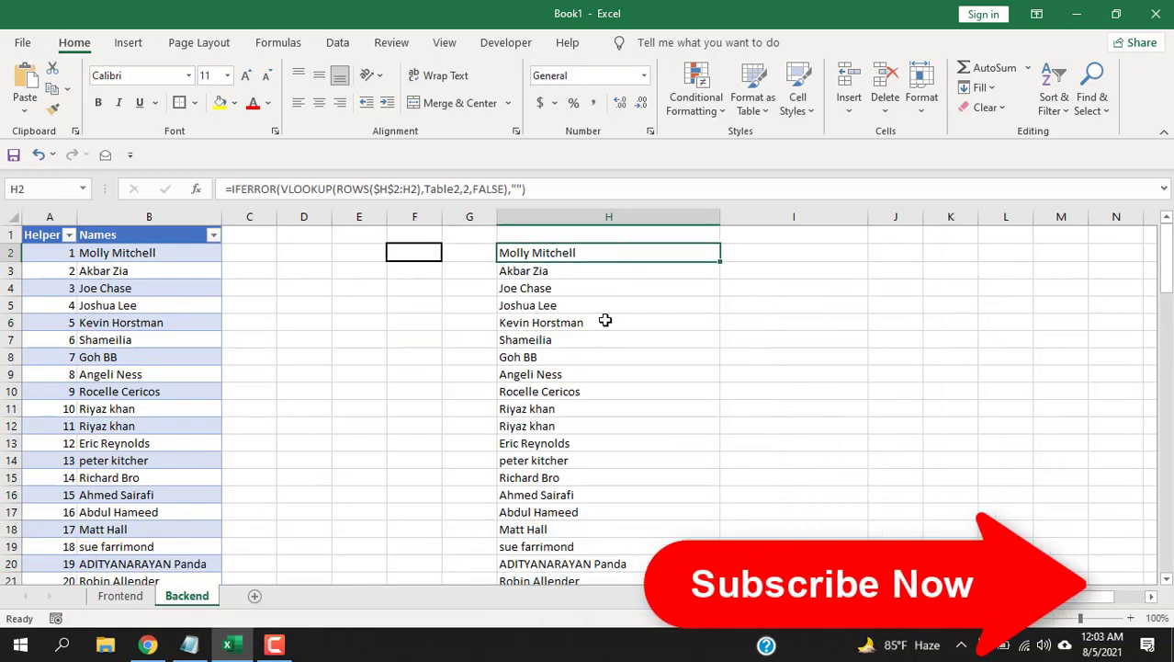
left_click(773, 257)
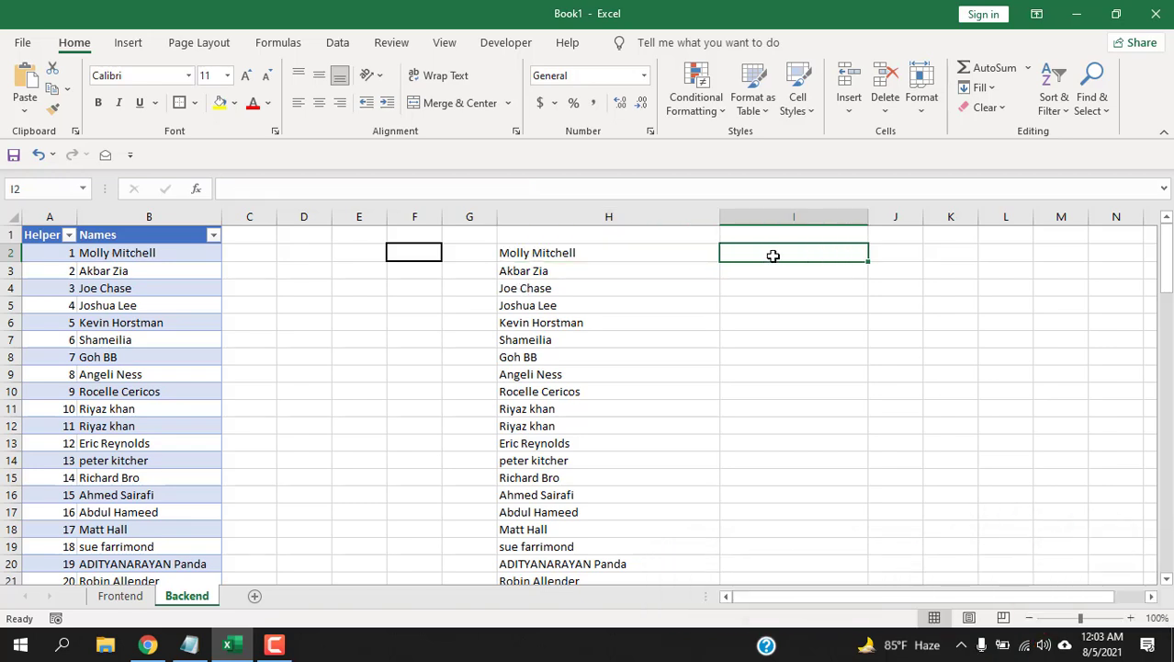
left_click(569, 258)
scroll(569, 256, "down", 7)
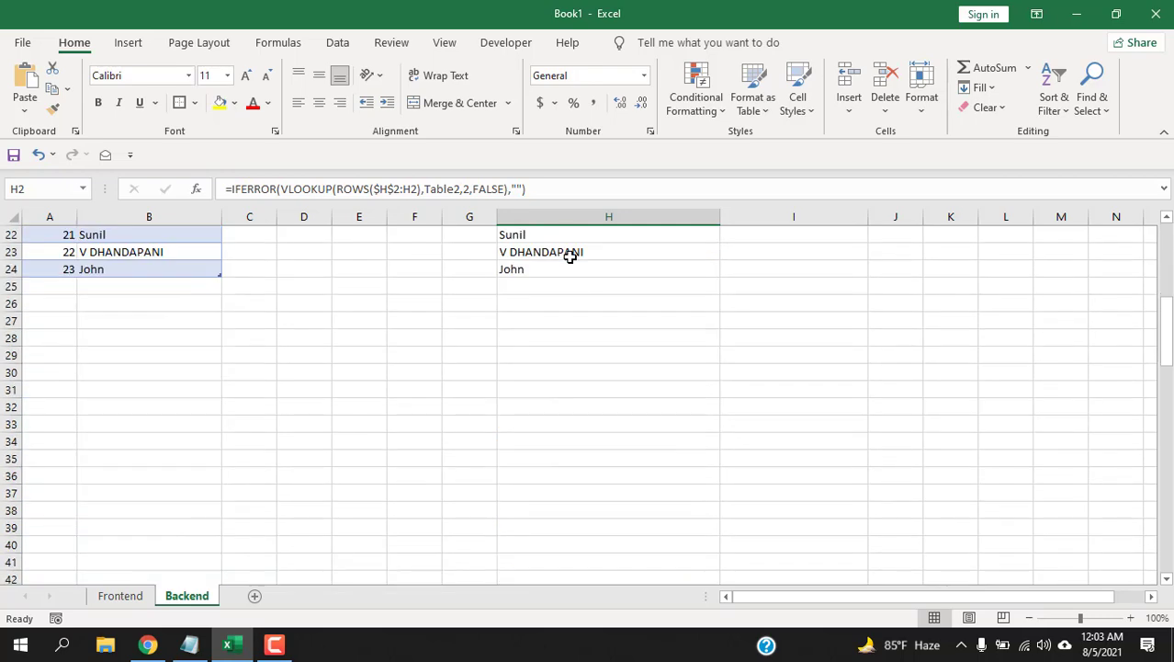
scroll(592, 299, "up", 7)
Step: Enter a formula in cell I2 counting the non-empty names in the extracted list: =COUNTIF($H$2:$H$100,"?*")
left_click(789, 253)
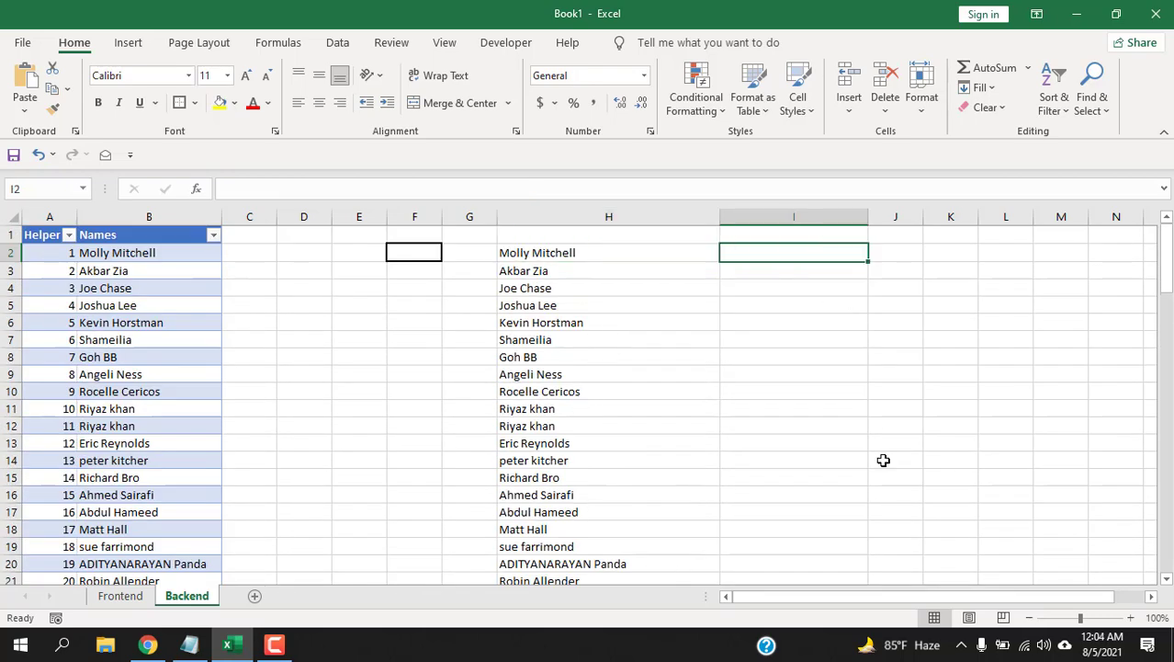
type("=COUNTIF(")
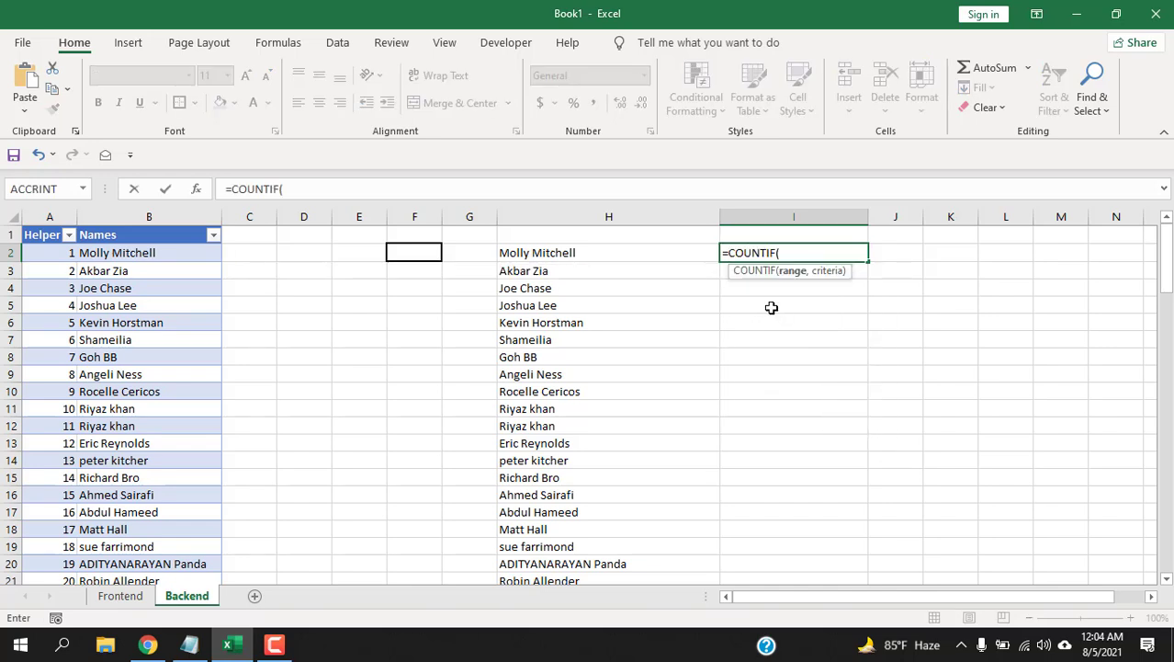
left_click(598, 252)
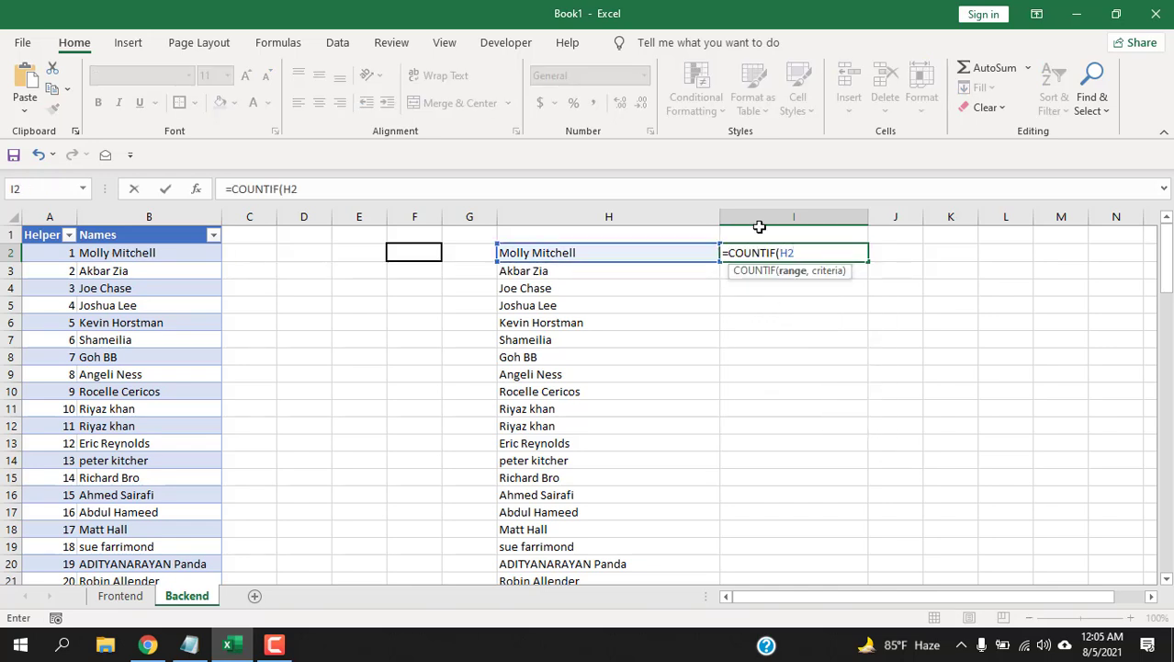
type(":H100")
left_click(793, 253)
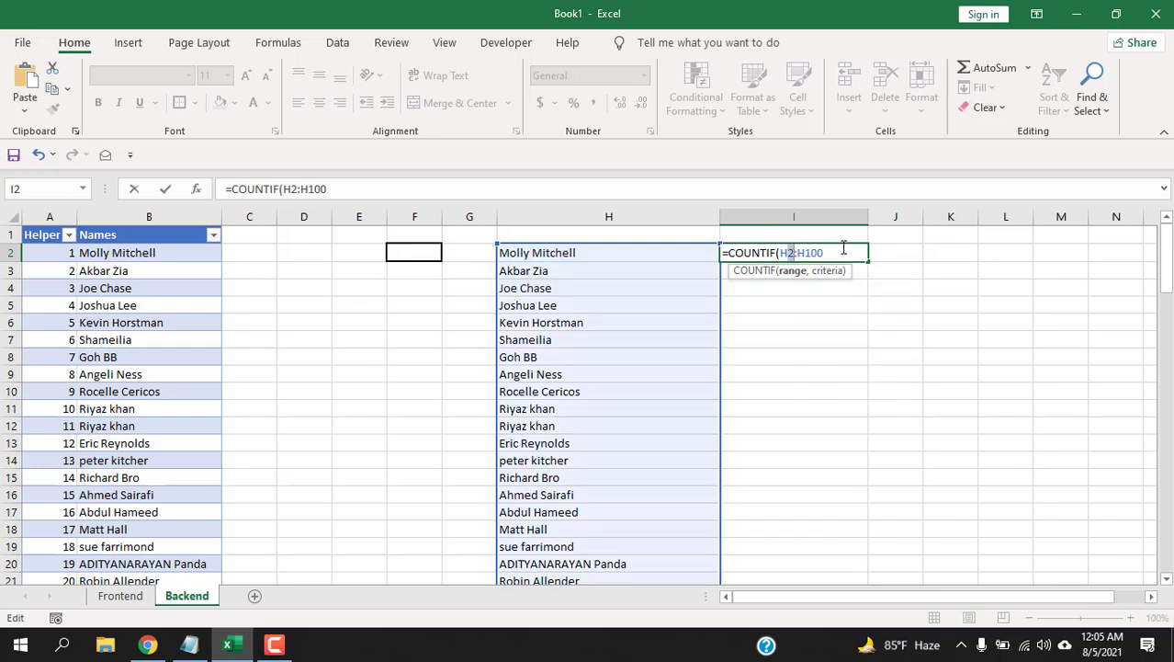
key("F4")
type(",")
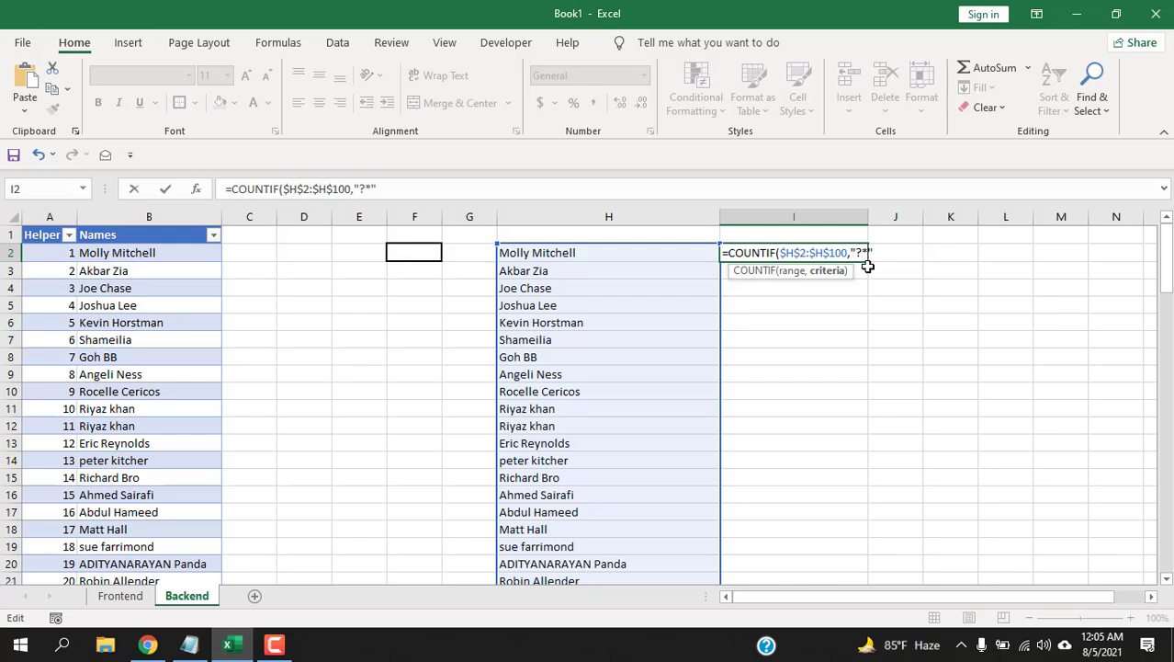
key("Return")
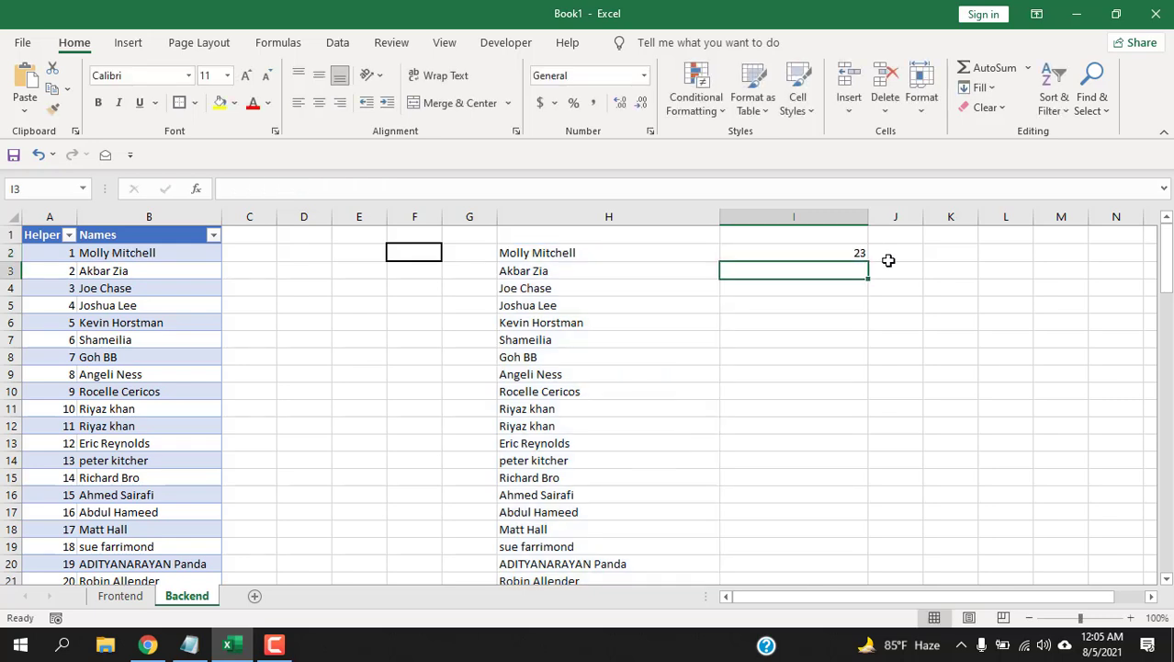
Step: Compare the count in cell I2 with the extracted names listed in column H
left_click(858, 250)
left_click(759, 358)
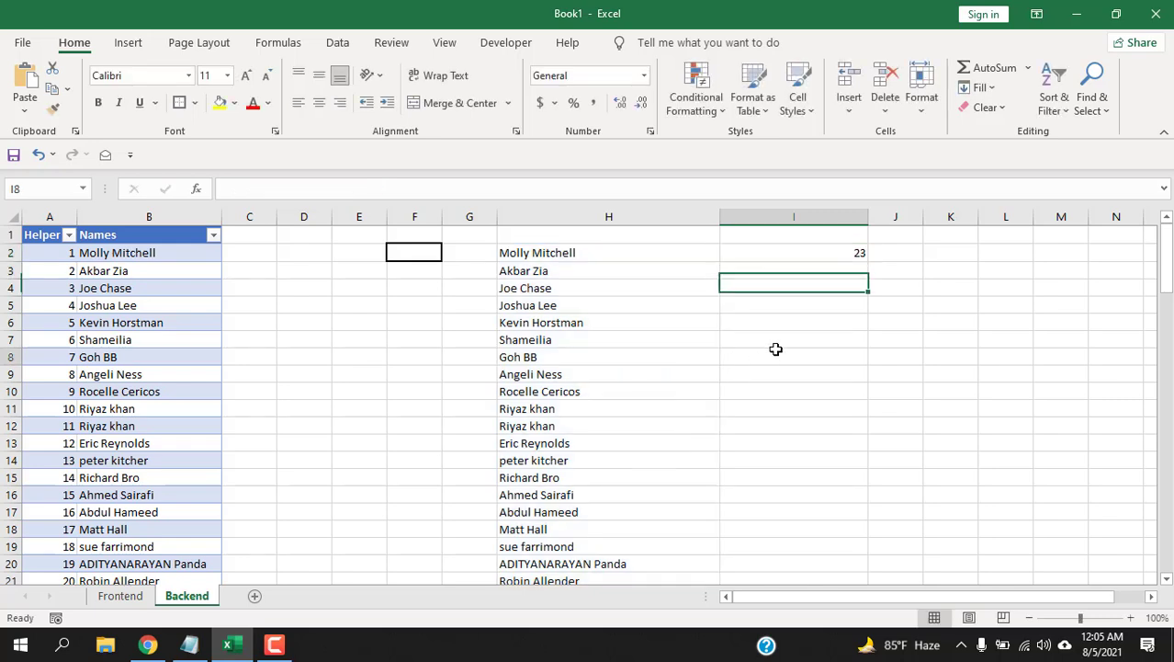
left_click(770, 259)
left_click(618, 249)
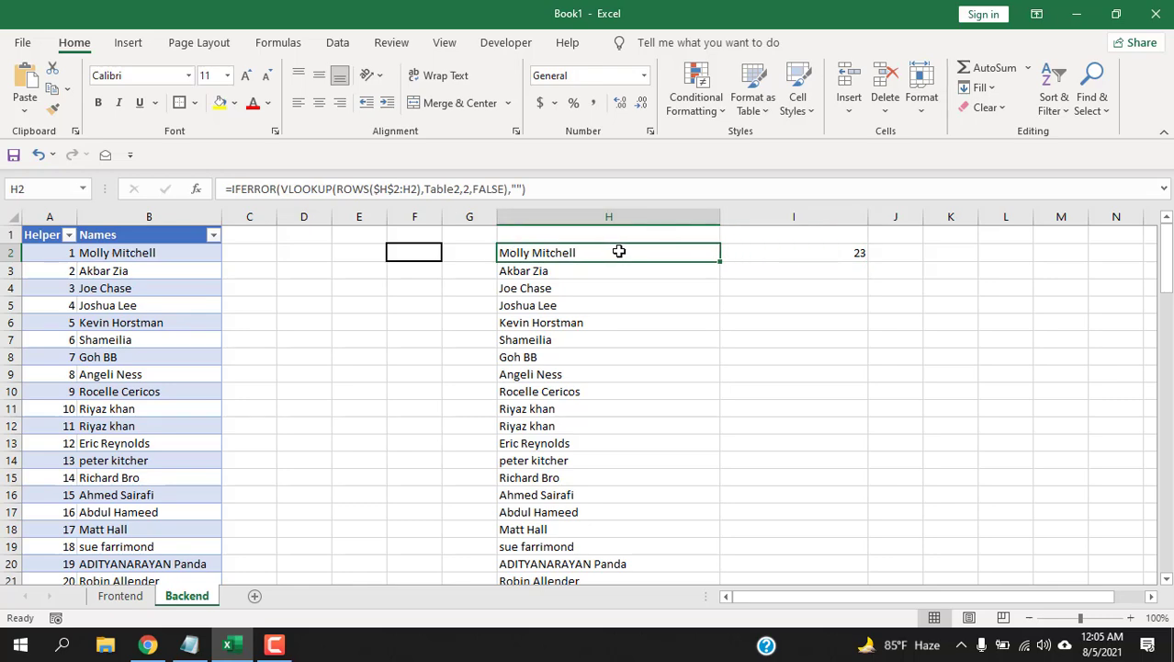
scroll(617, 251, "down", 5)
scroll(618, 251, "up", 4)
scroll(582, 338, "up", 1)
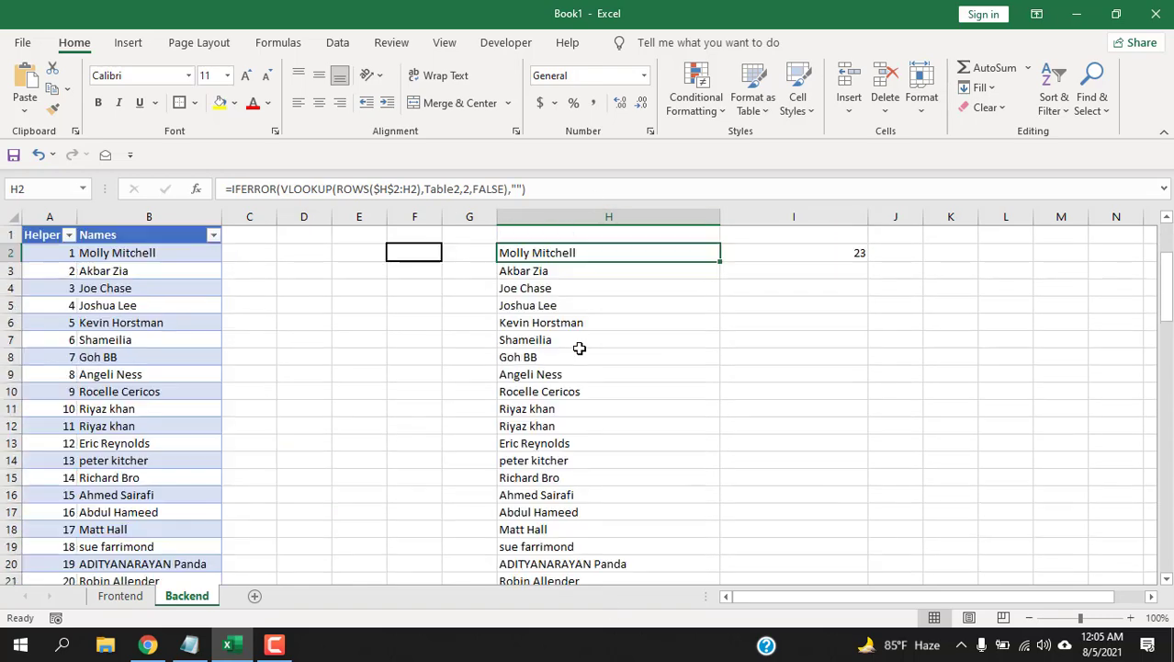
Step: Enter the search letter c in cell F2 to test the extracted list and the count beside it
left_click(418, 254)
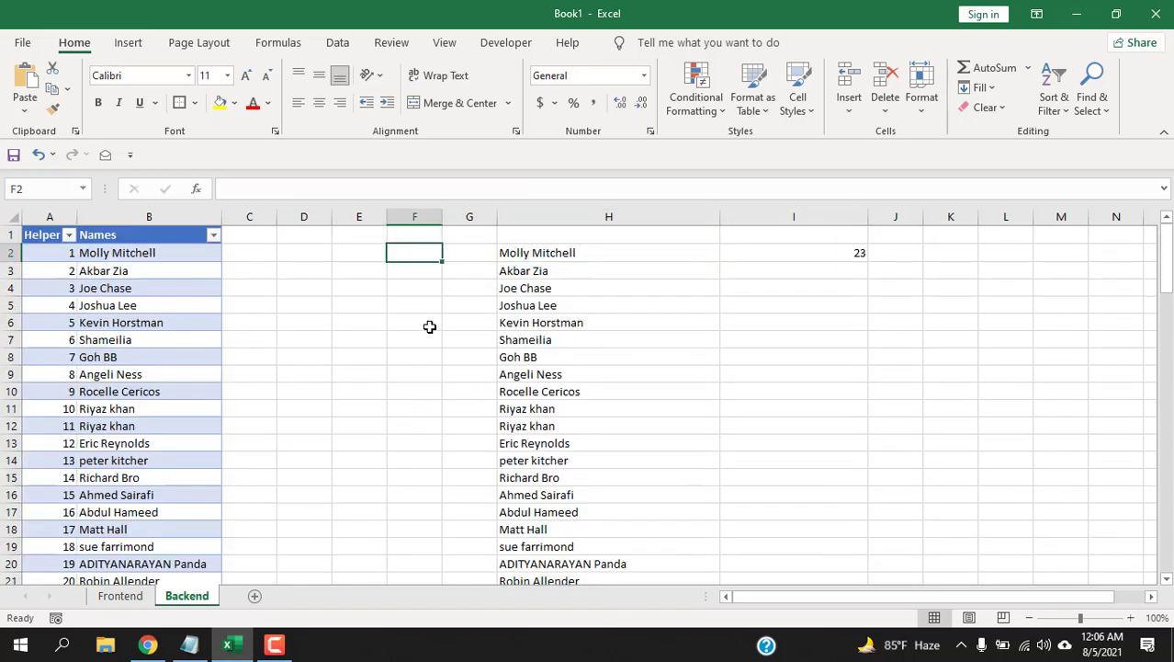
type("c")
left_click(425, 323)
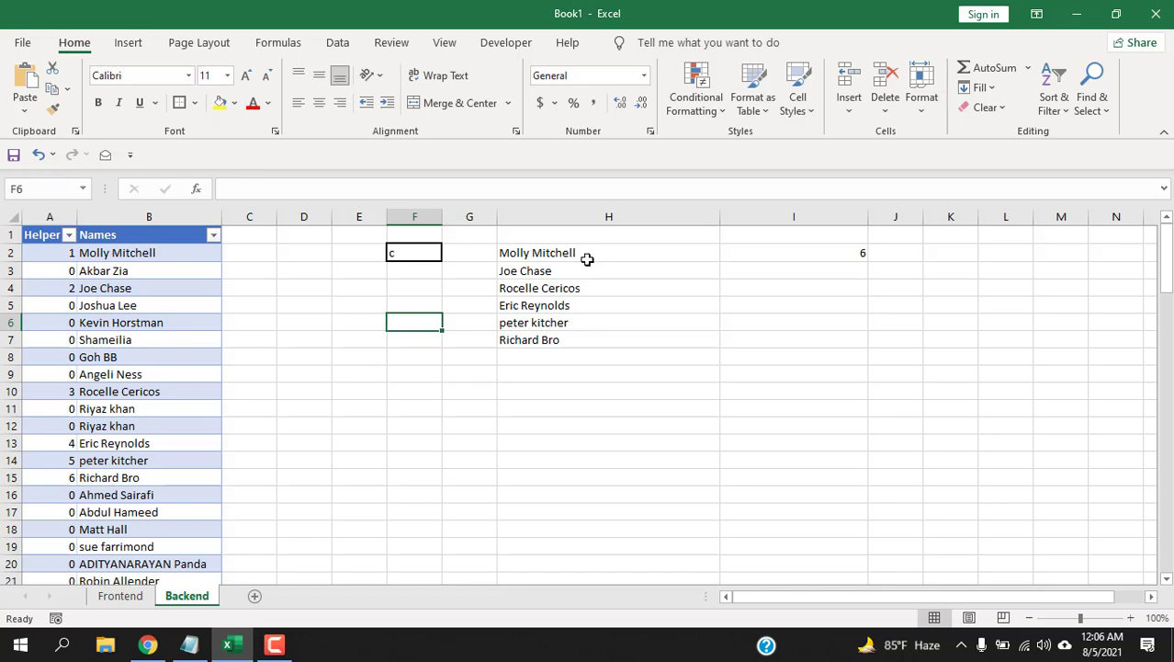
Step: Wrap the count formula in cell I2 in OFFSET so it reads =OFFSET($H$2,,,COUNTIF($H$2:$H$100,"?*"))
left_click(858, 256)
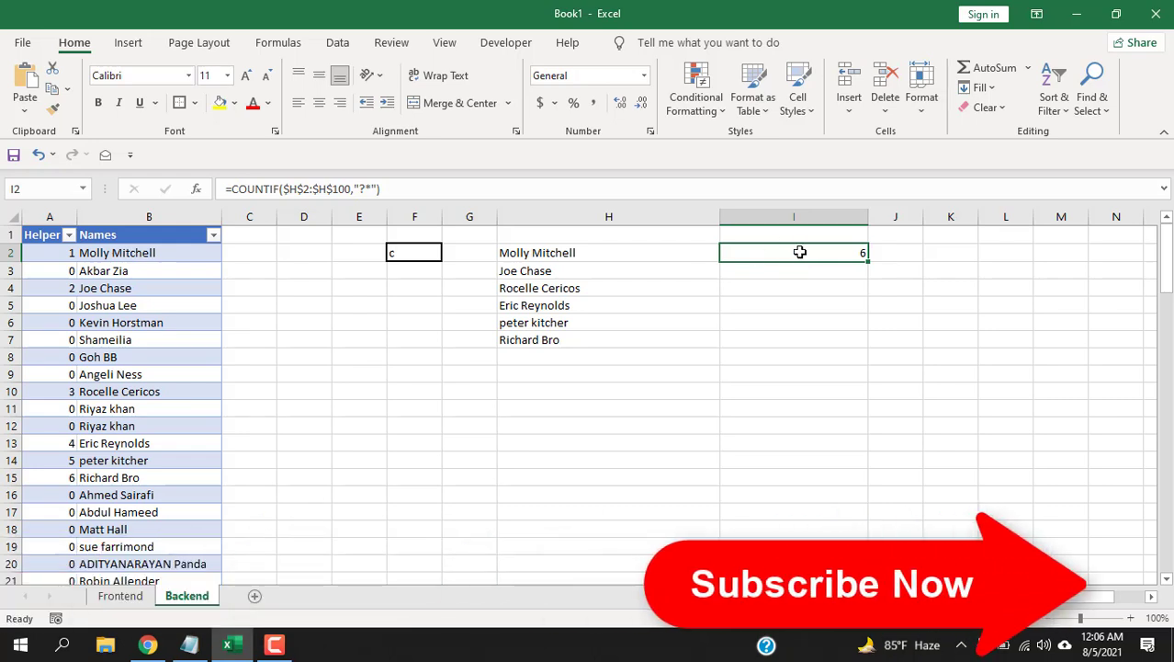
left_click(232, 191)
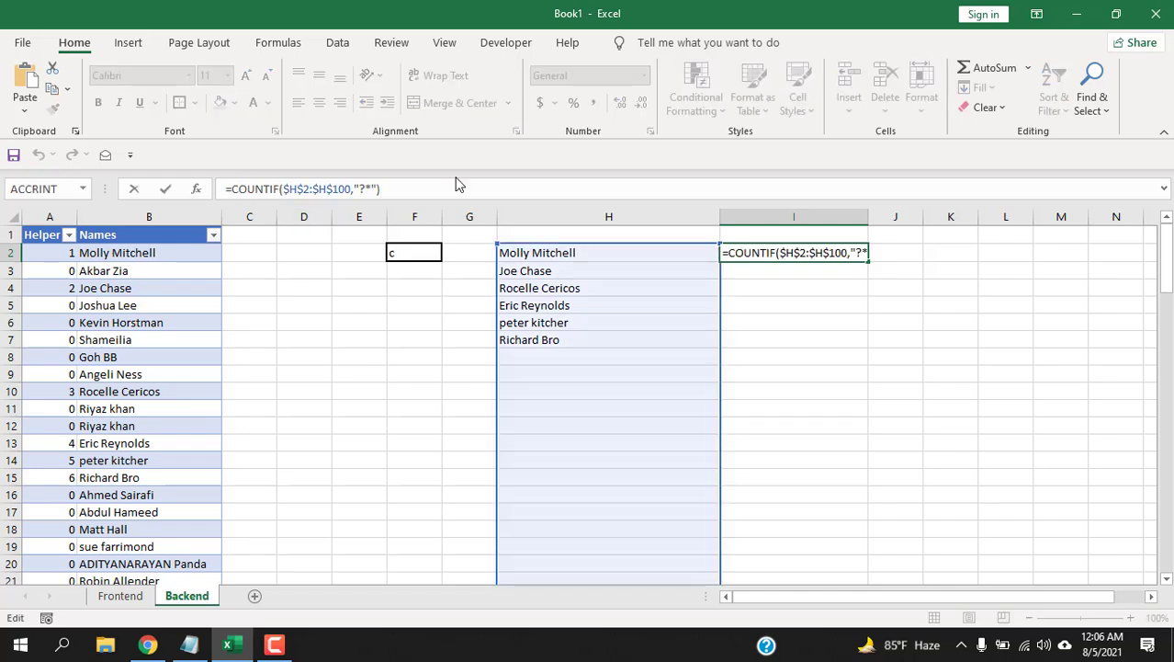
type("OFFSET(")
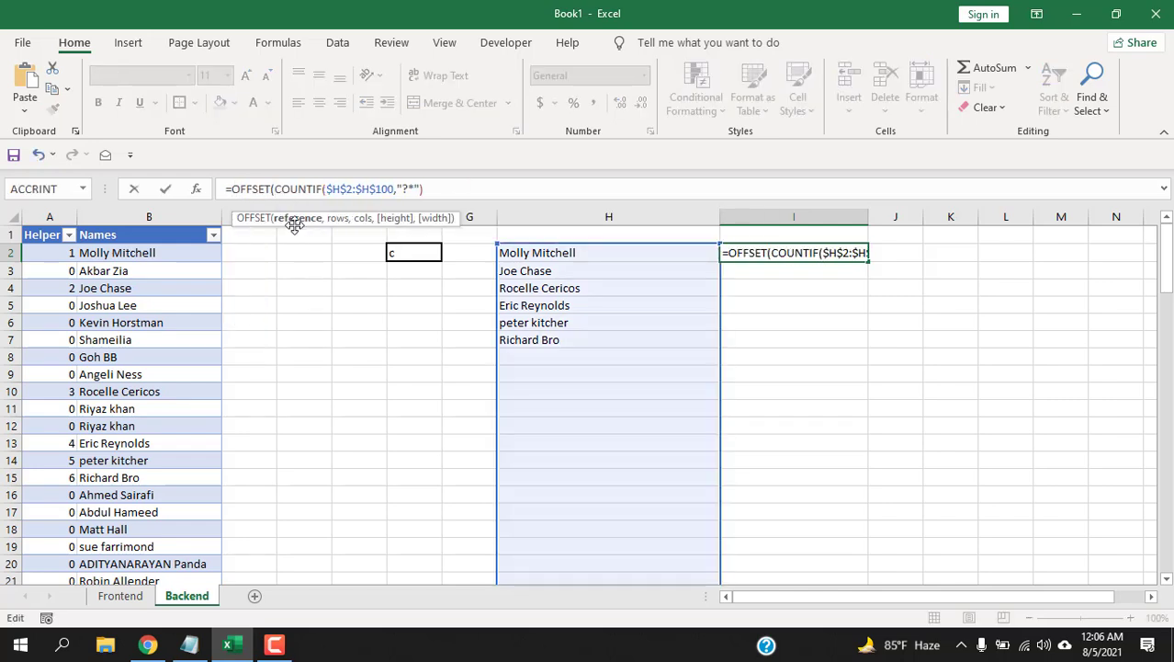
left_click(598, 254)
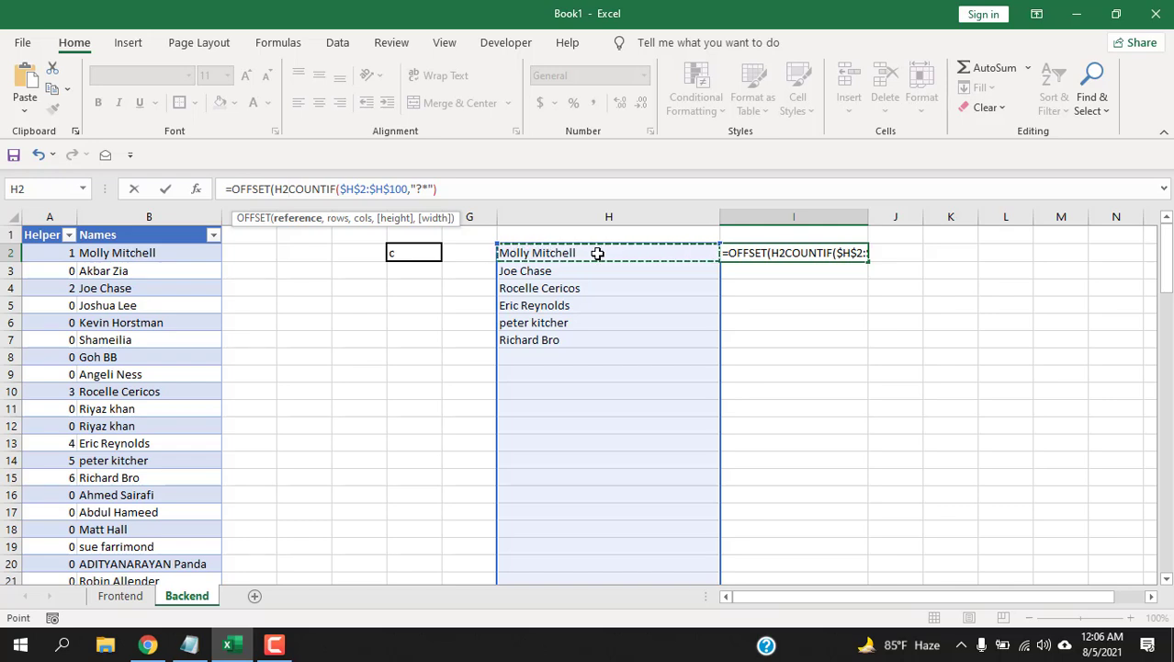
key("F4")
type(",")
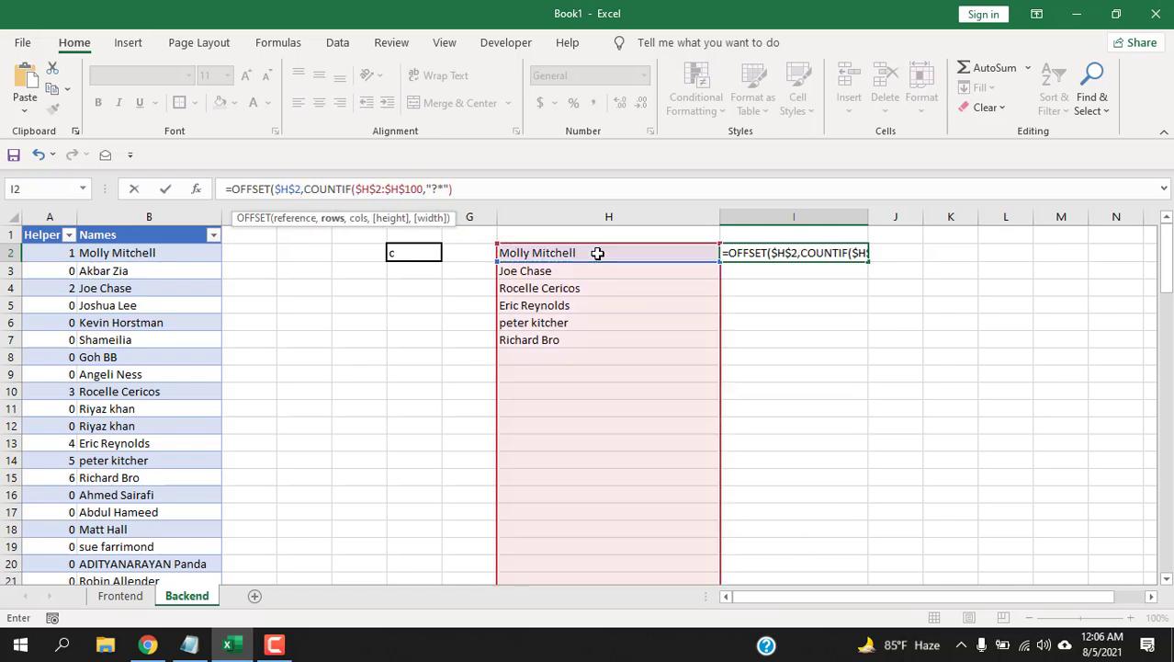
type(",")
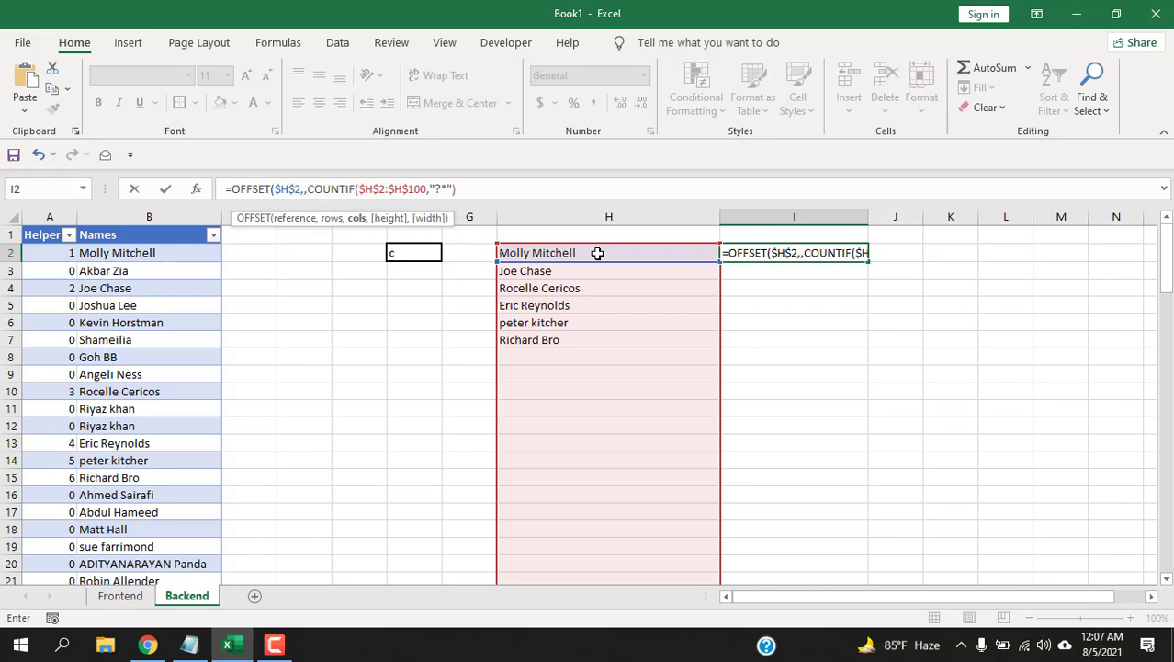
type(",")
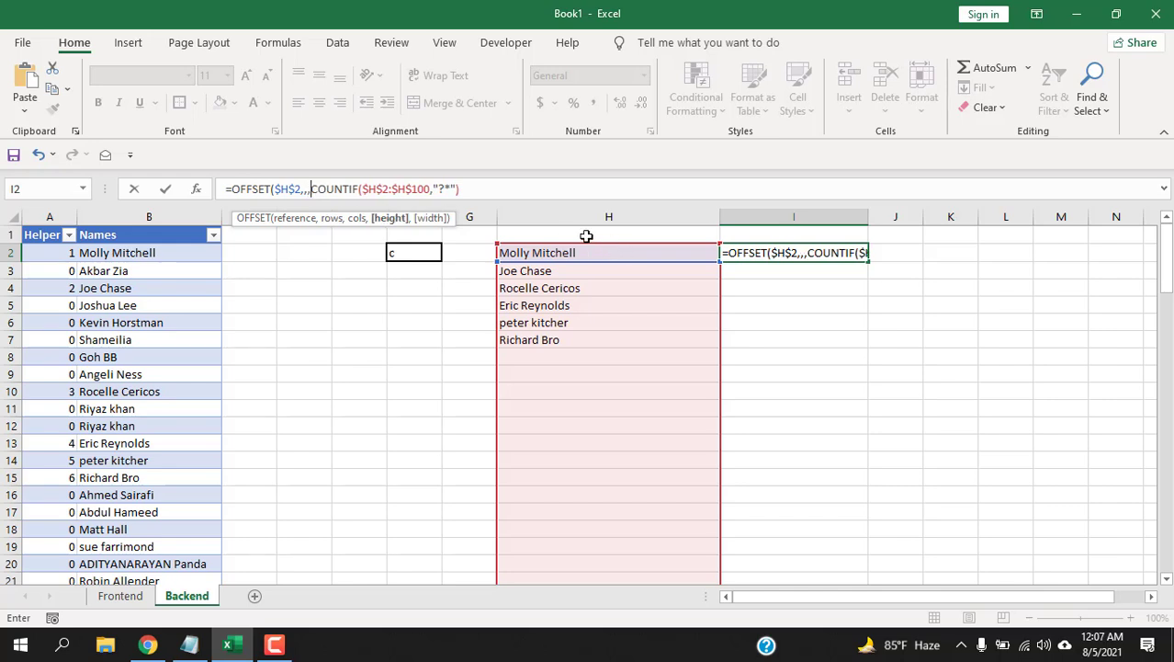
left_click(472, 188)
type(")")
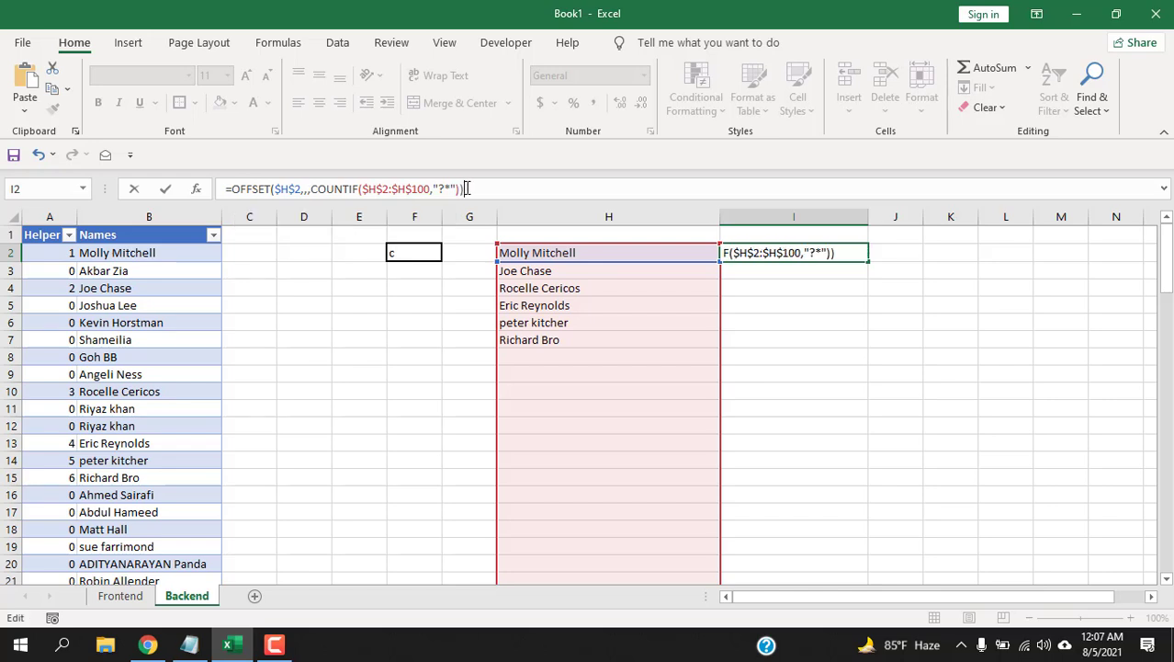
key("Return")
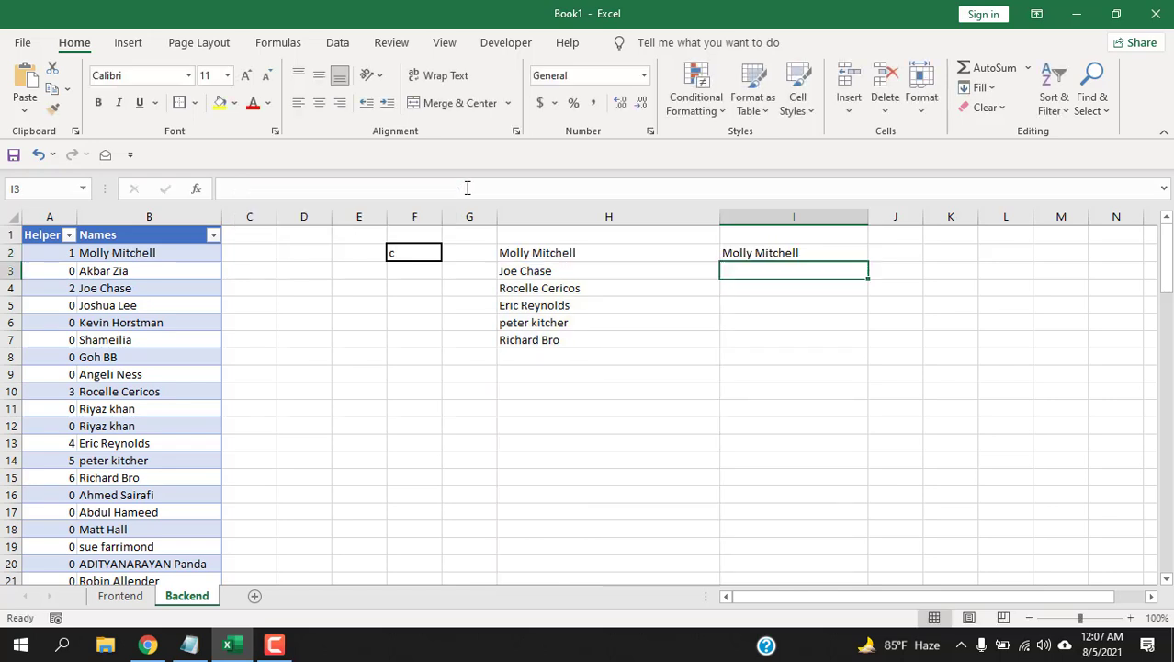
Step: Take the entire OFFSET formula out of cell I2, leaving the cell empty
left_click(762, 252)
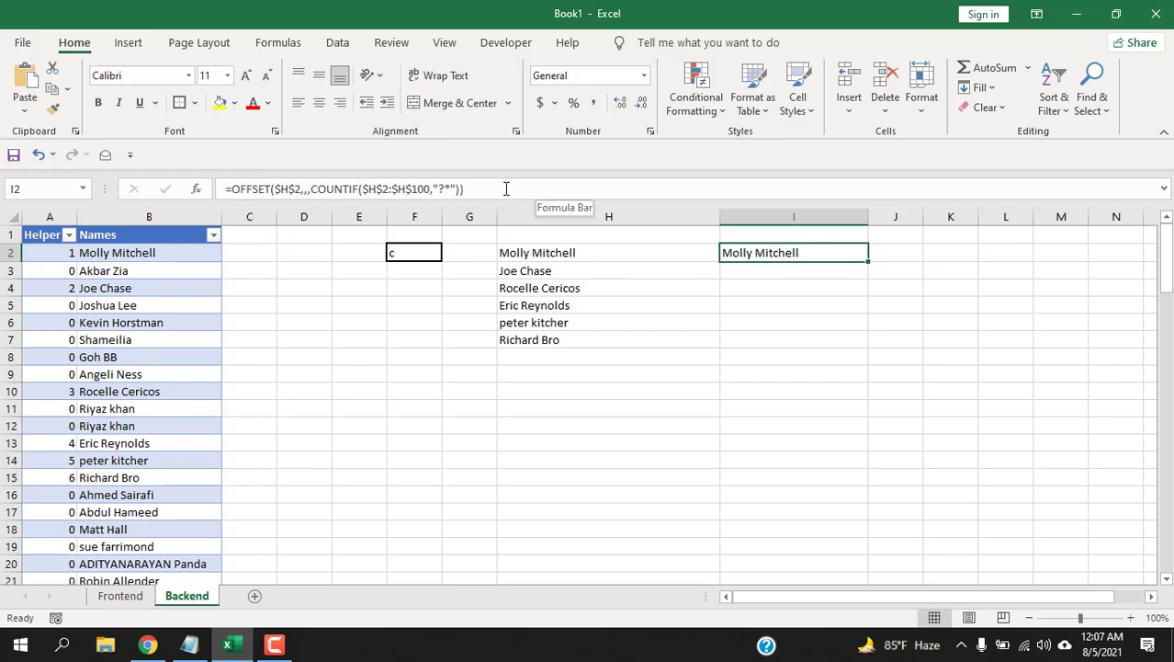
left_click_drag(505, 189, 234, 188)
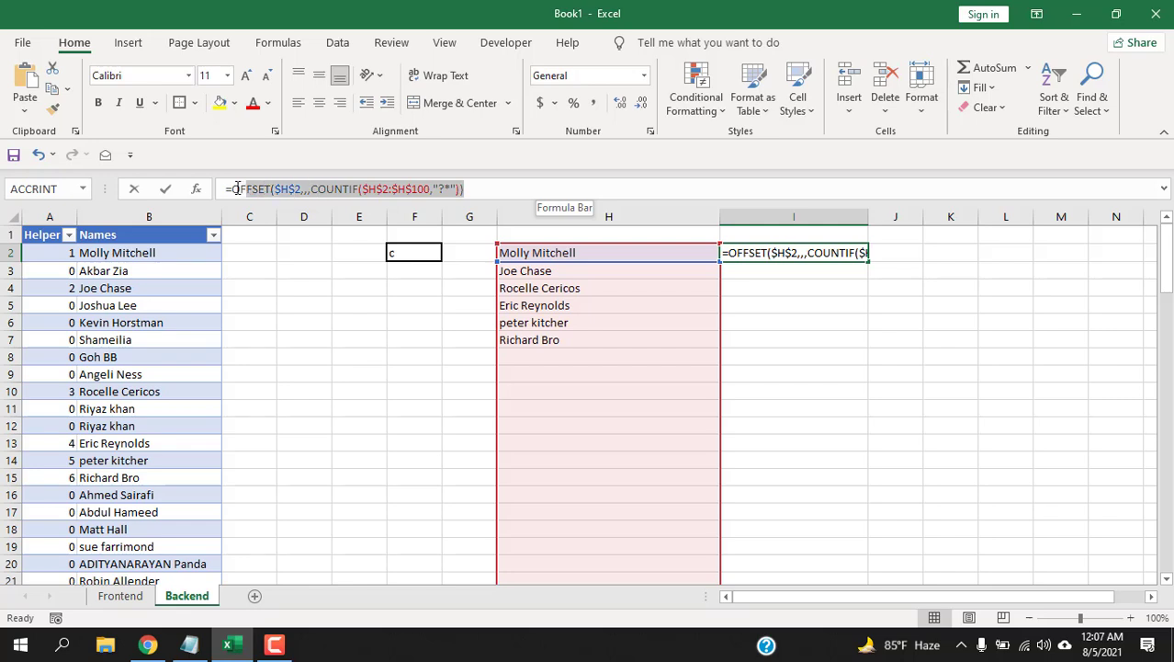
key("BackSpace")
left_click(165, 189)
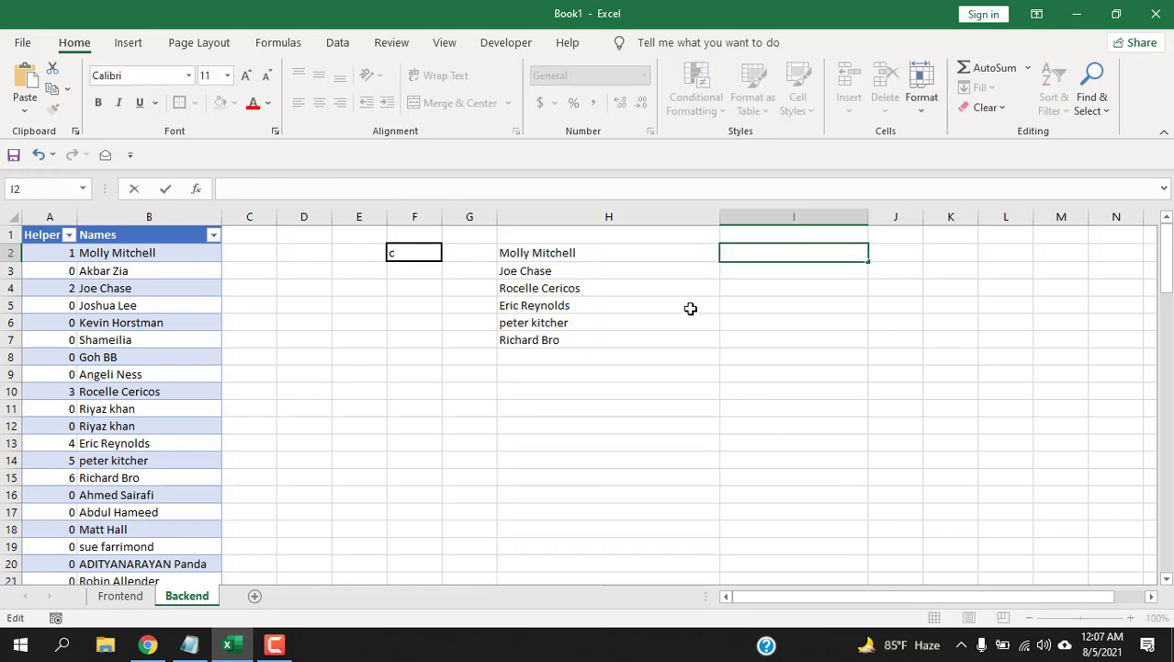
left_click(690, 307)
Step: Define a workbook-level name DY_NAME referring to =OFFSET(Backend!$H$2,,,COUNTIF(Backend!$H$2:$H$100,"?*"))
left_click(279, 42)
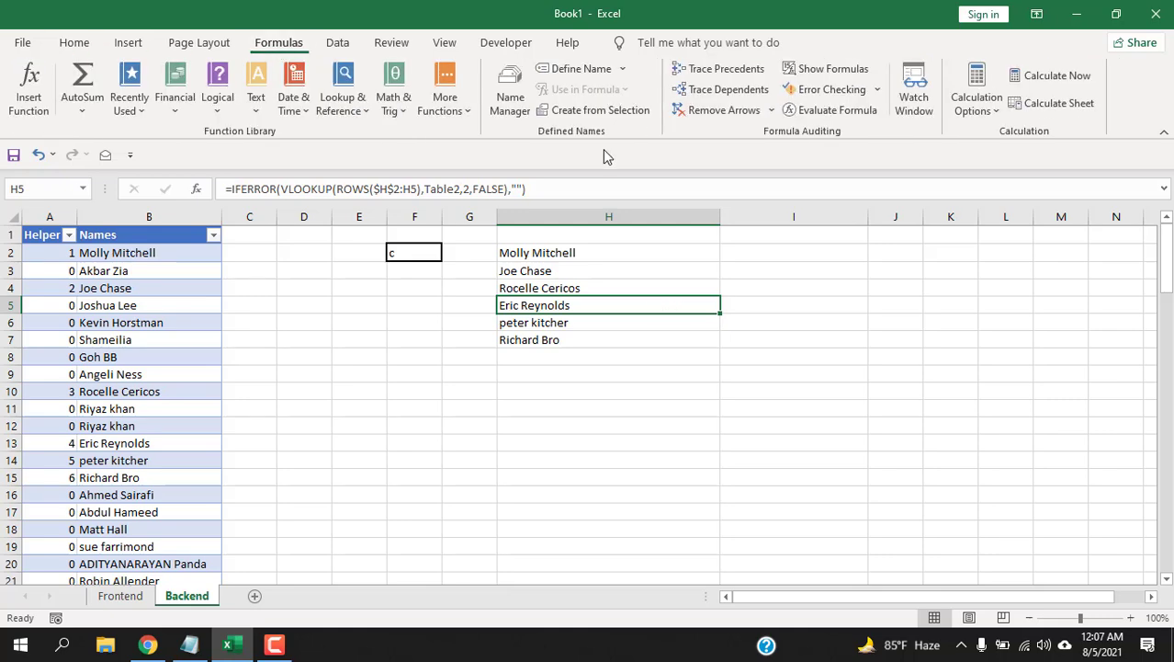
left_click(510, 92)
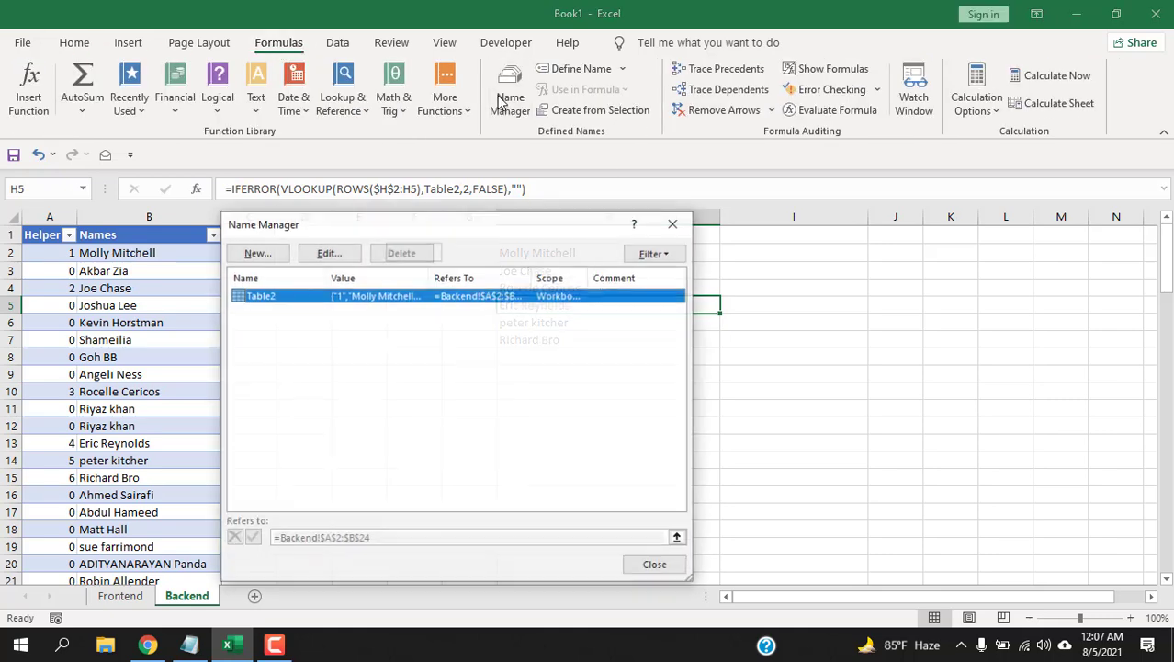
left_click(257, 253)
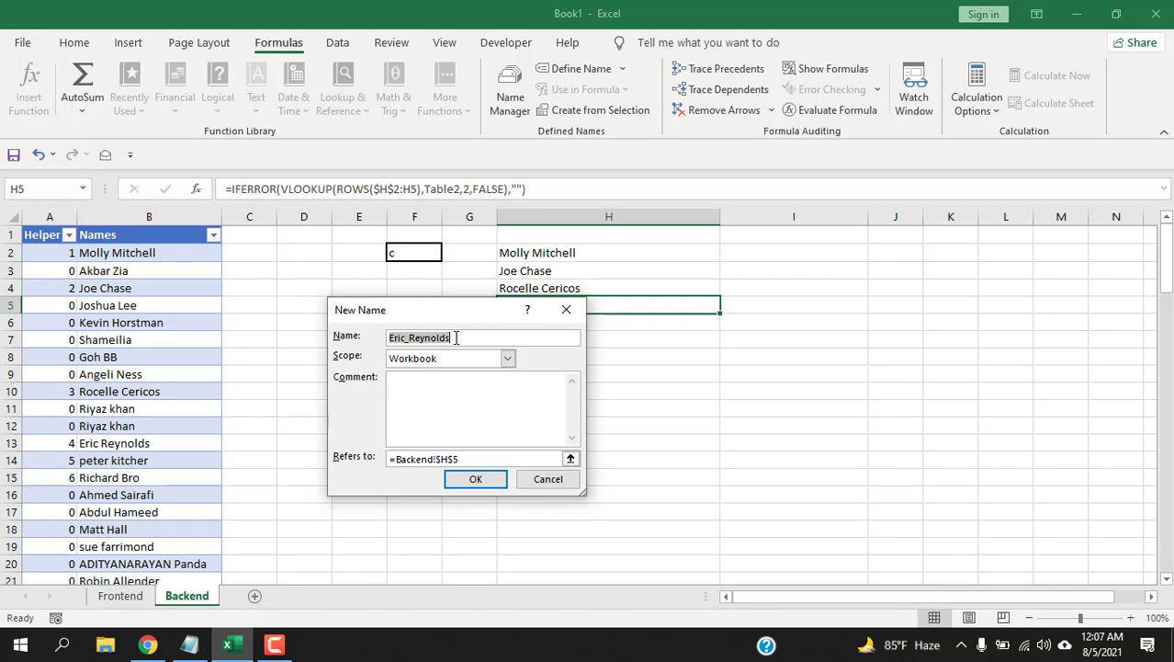
type("DY_NAME")
double_click(446, 458)
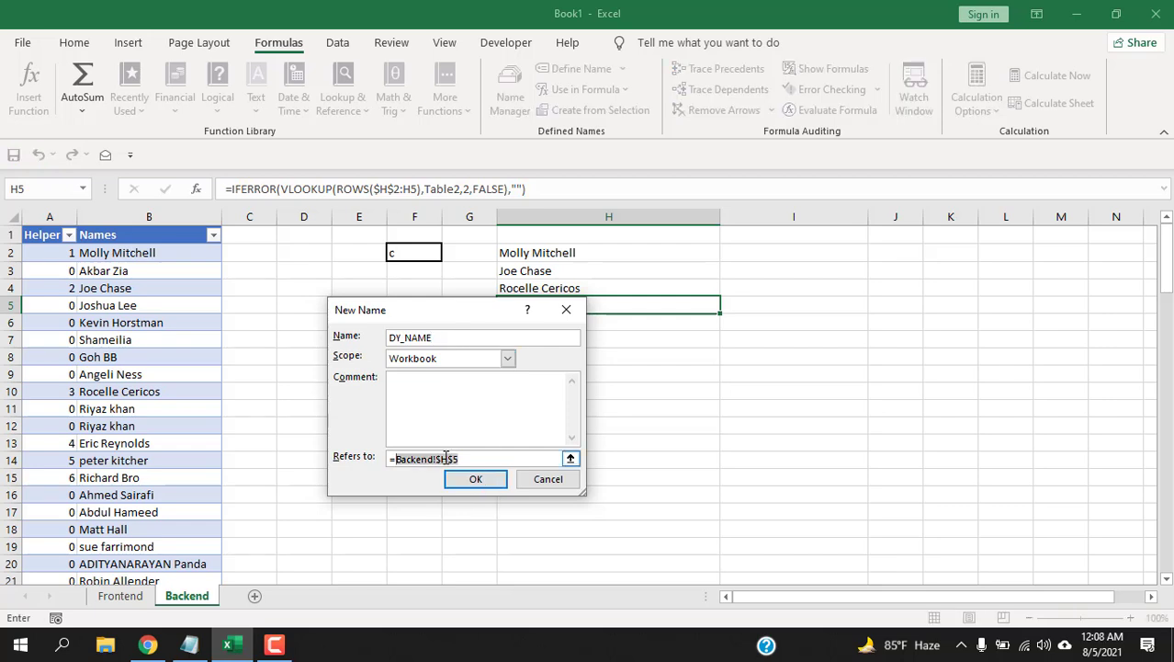
type("OFFSET(Backend!$H$2,,,COUNTIF(Backend!$H$2:$H$100,\"?*\"))")
left_click(475, 479)
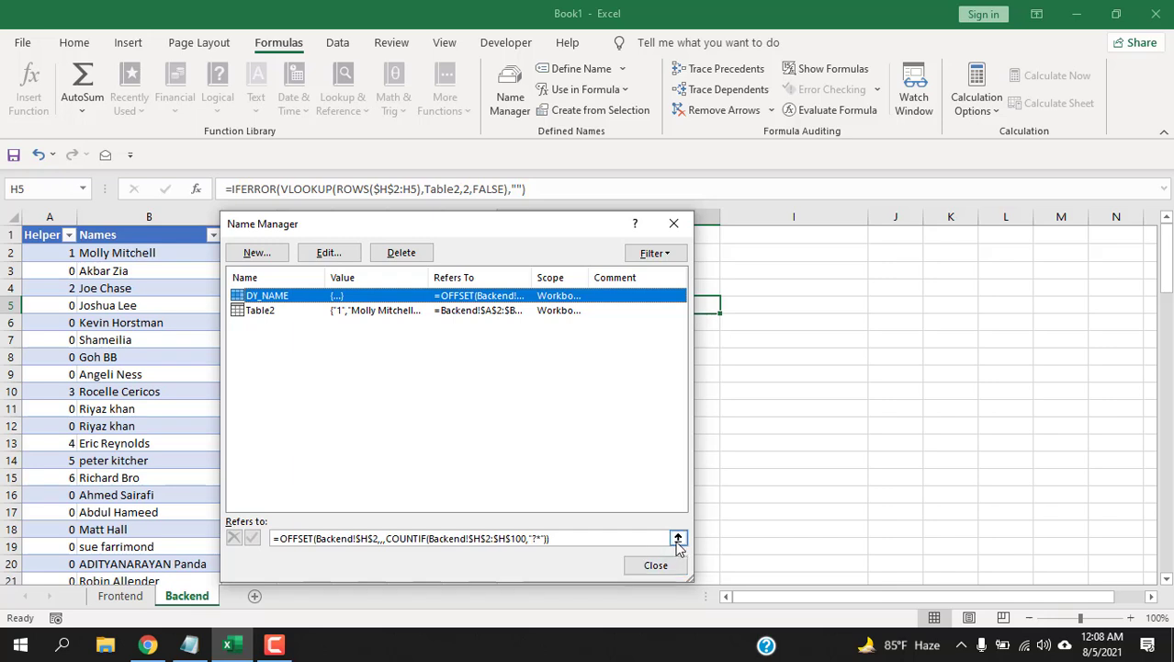
Step: Check which cells in column H the DY_NAME range covers, and close the list of defined names
left_click(678, 539)
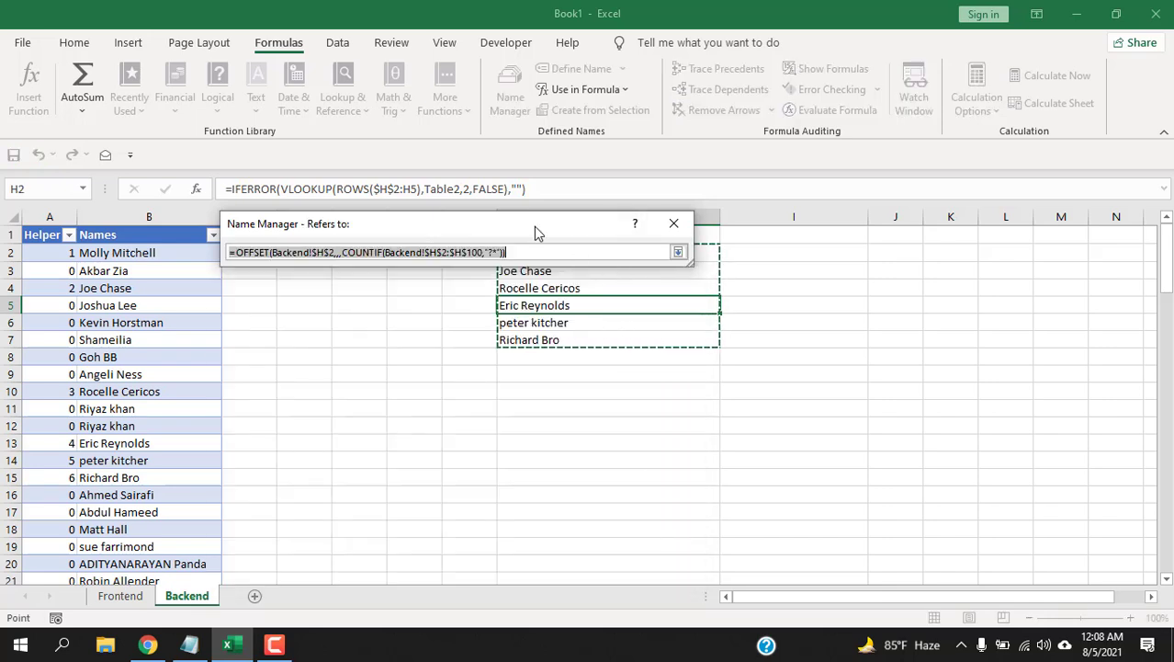
left_click_drag(538, 233, 582, 425)
left_click(721, 443)
left_click(708, 452)
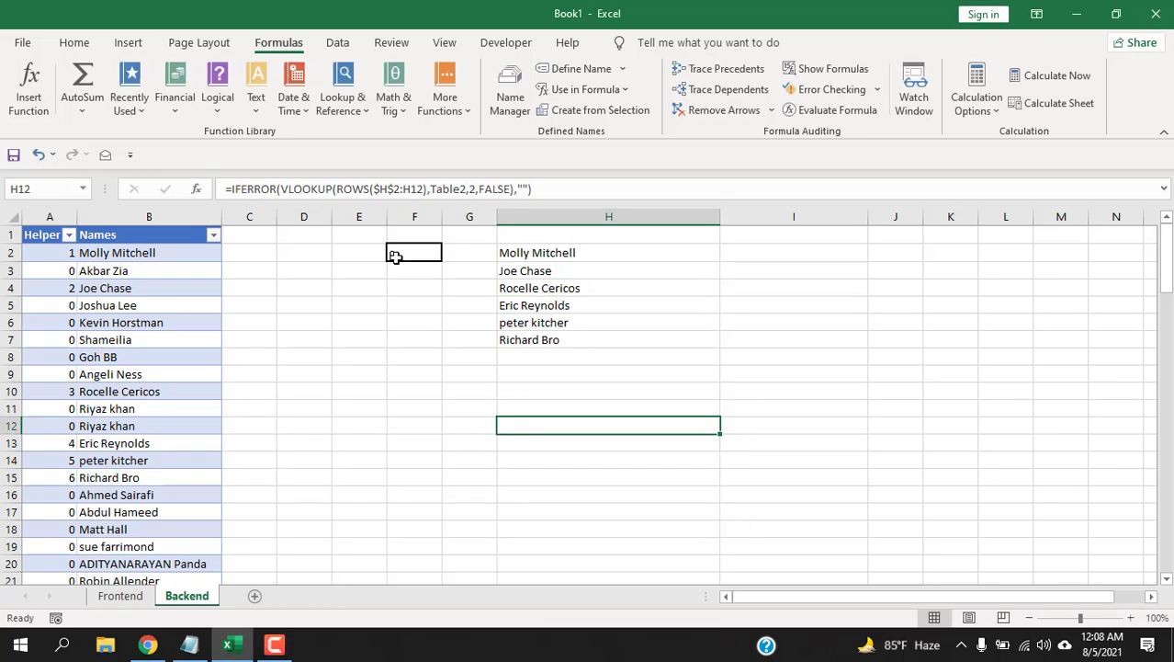
Step: Change the search letter in cell F2 to a
left_click(395, 257)
type("c")
left_click(424, 357)
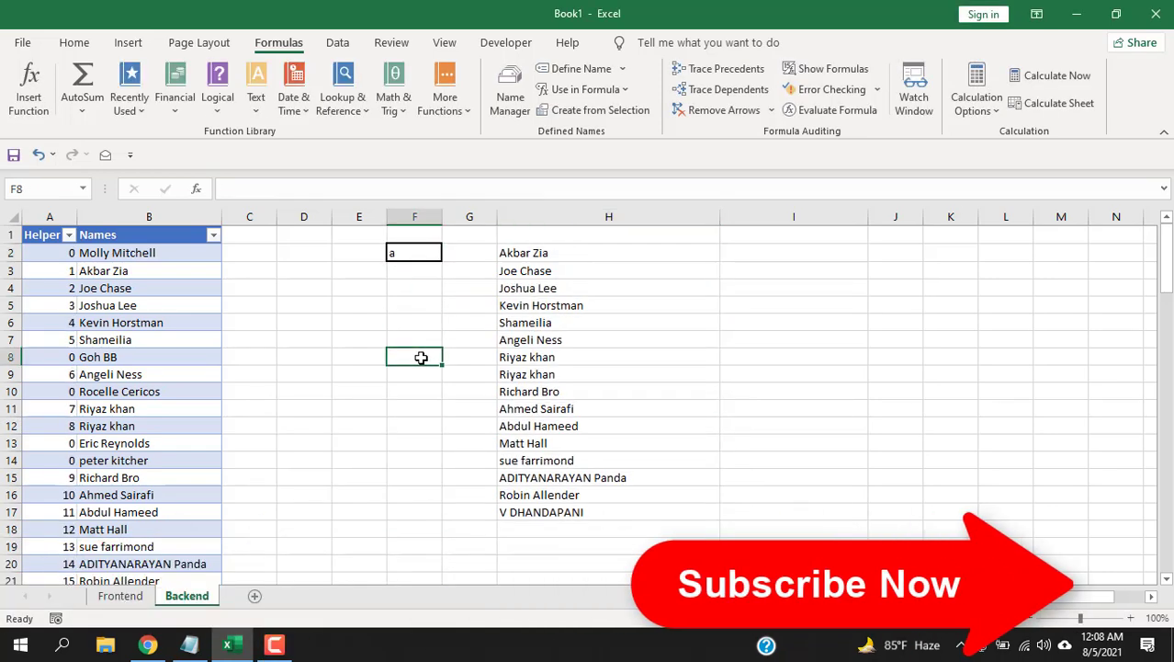
Step: Check which cells DY_NAME covers for the search letter a, and close the list of defined names
left_click(510, 117)
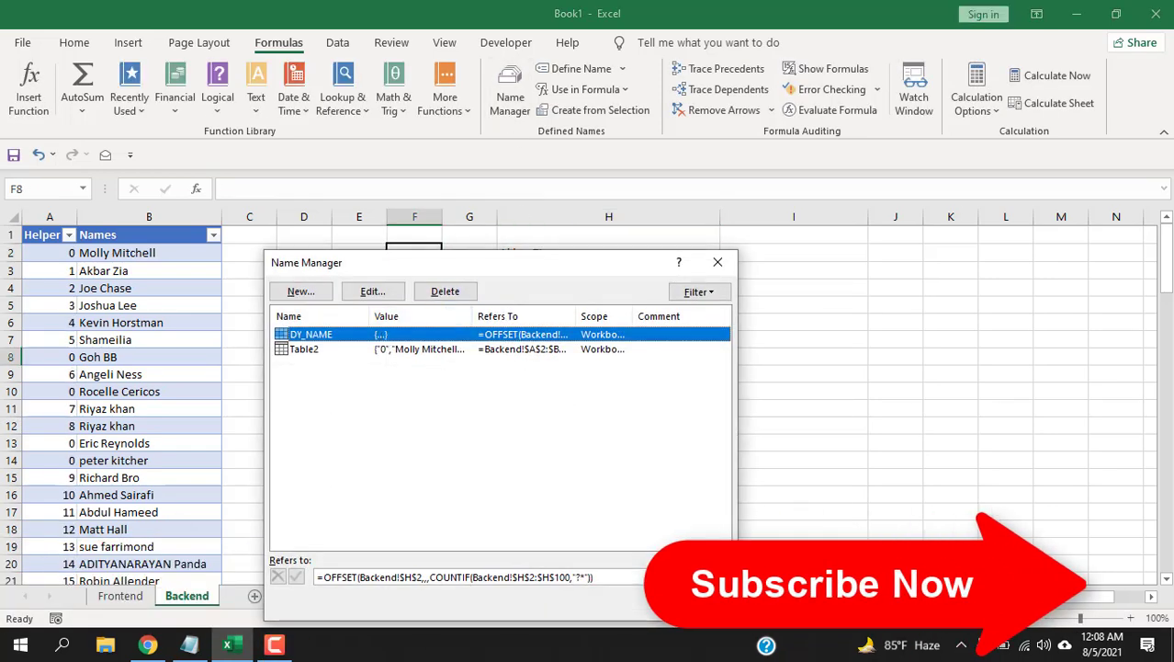
left_click(722, 577)
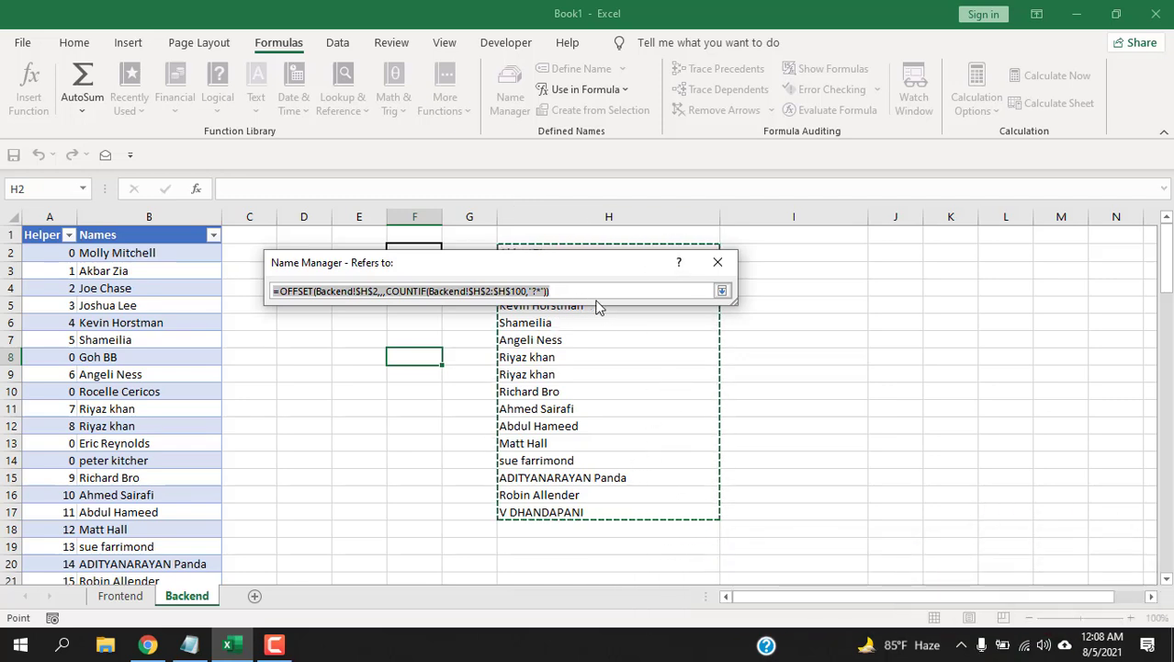
left_click(718, 262)
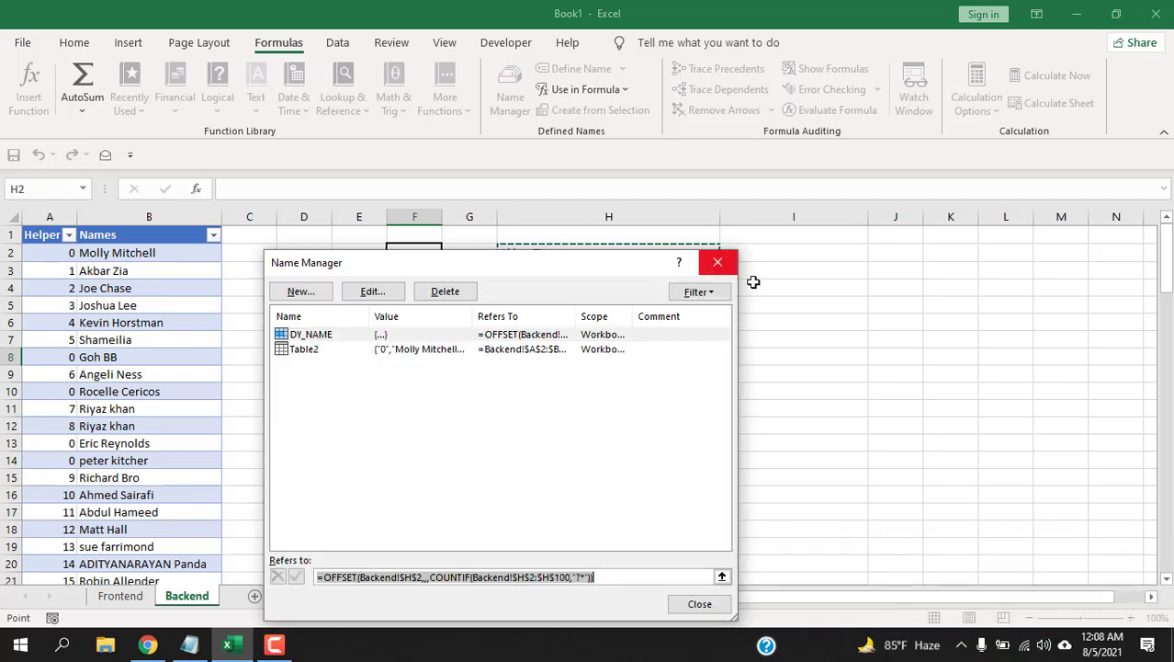
left_click(713, 262)
left_click(782, 308)
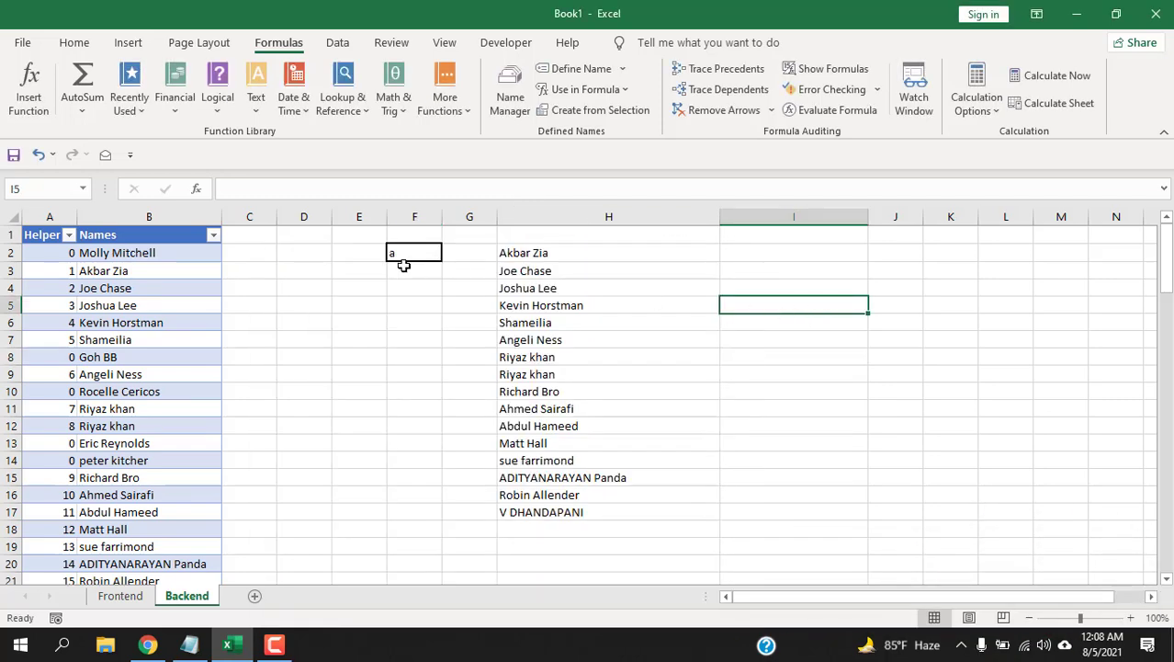
Step: Review the Helper formula in cell A2, the search cell F2 and the extracted list starting in H2
left_click(109, 254)
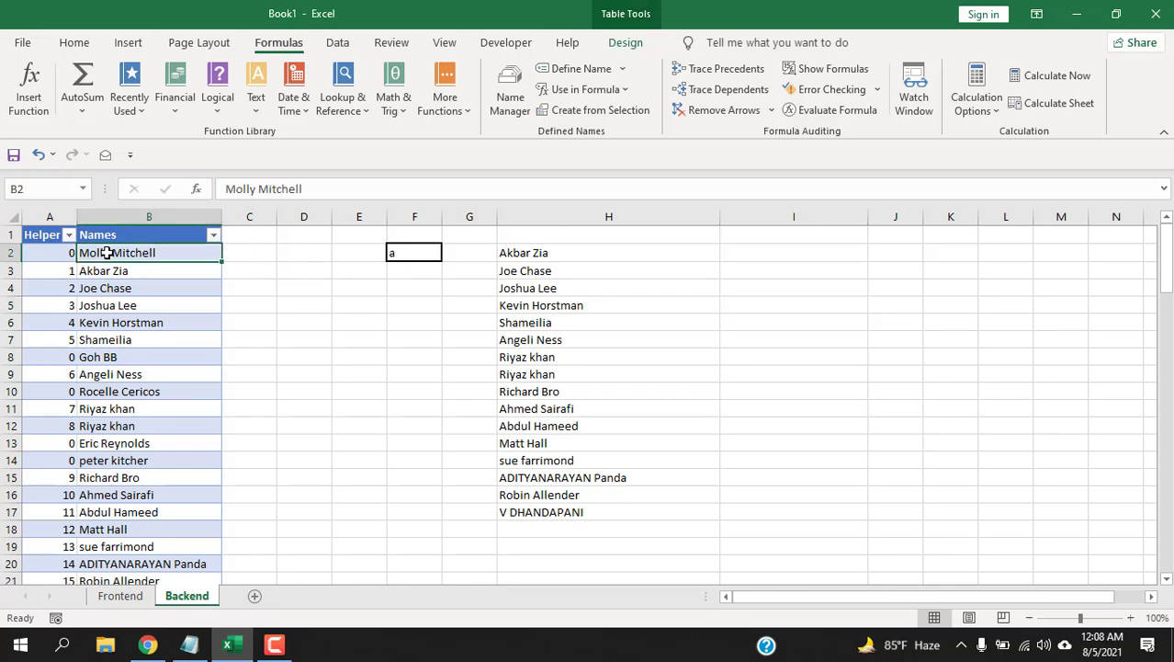
left_click(44, 252)
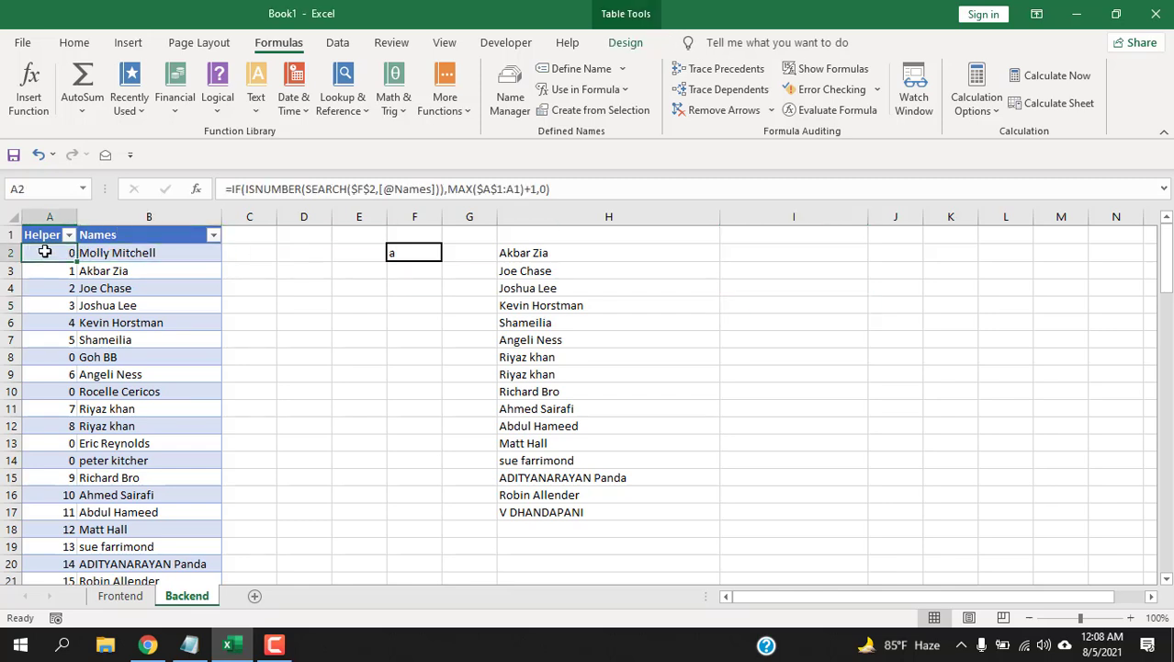
left_click(410, 255)
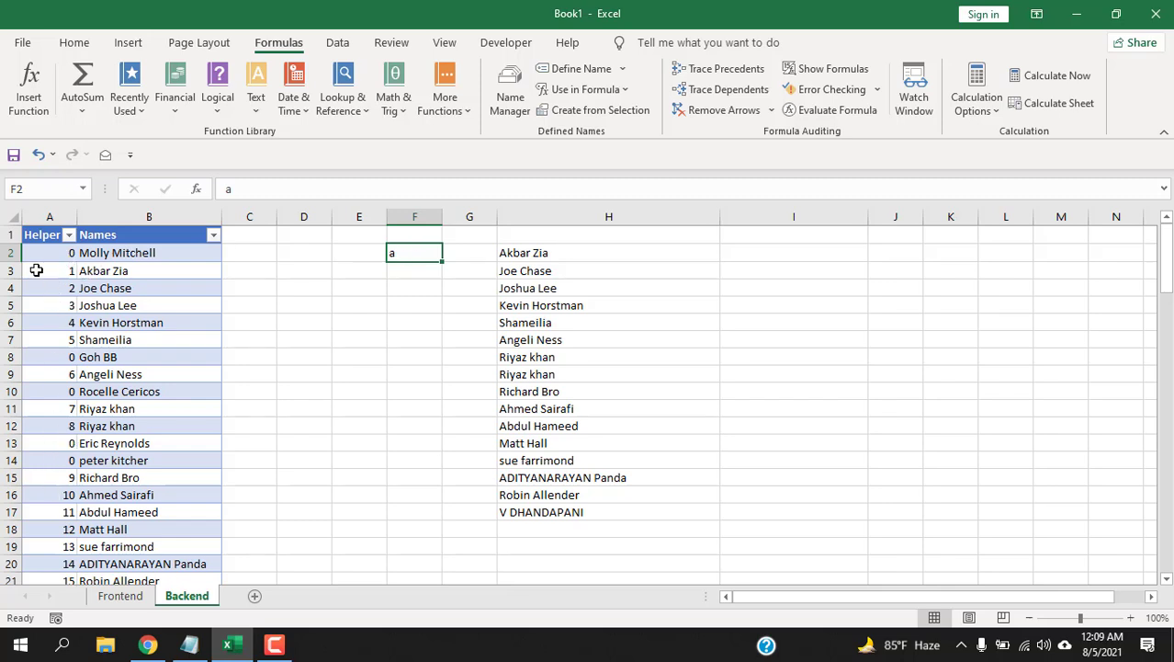
left_click(542, 255)
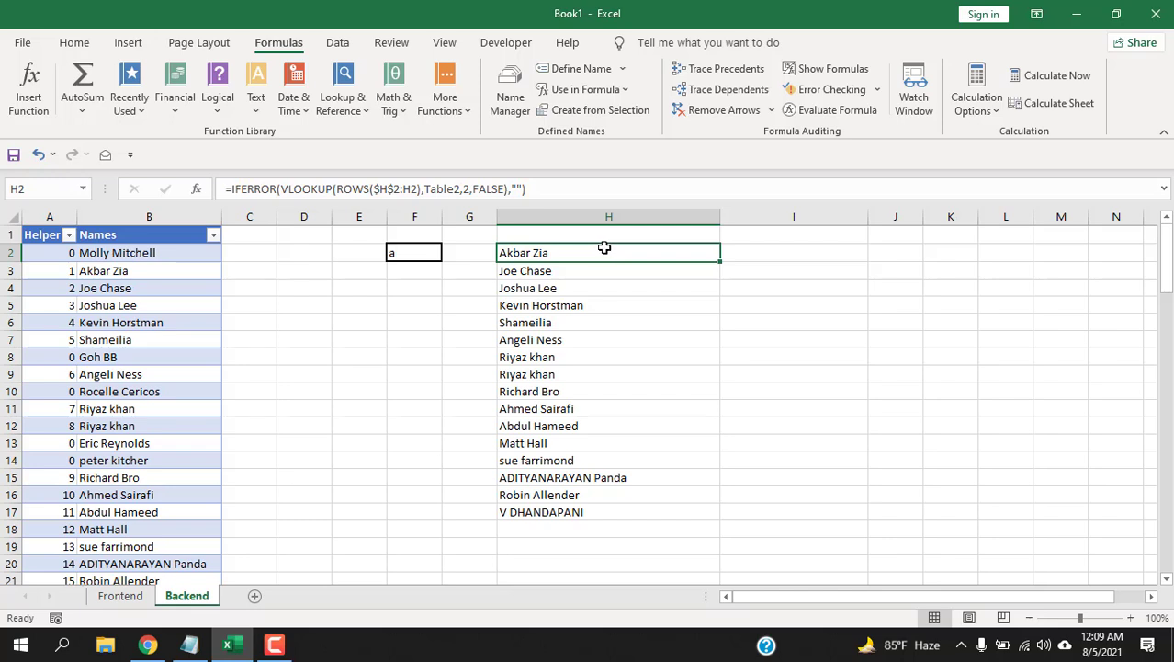
key("ctrl+shift+Down")
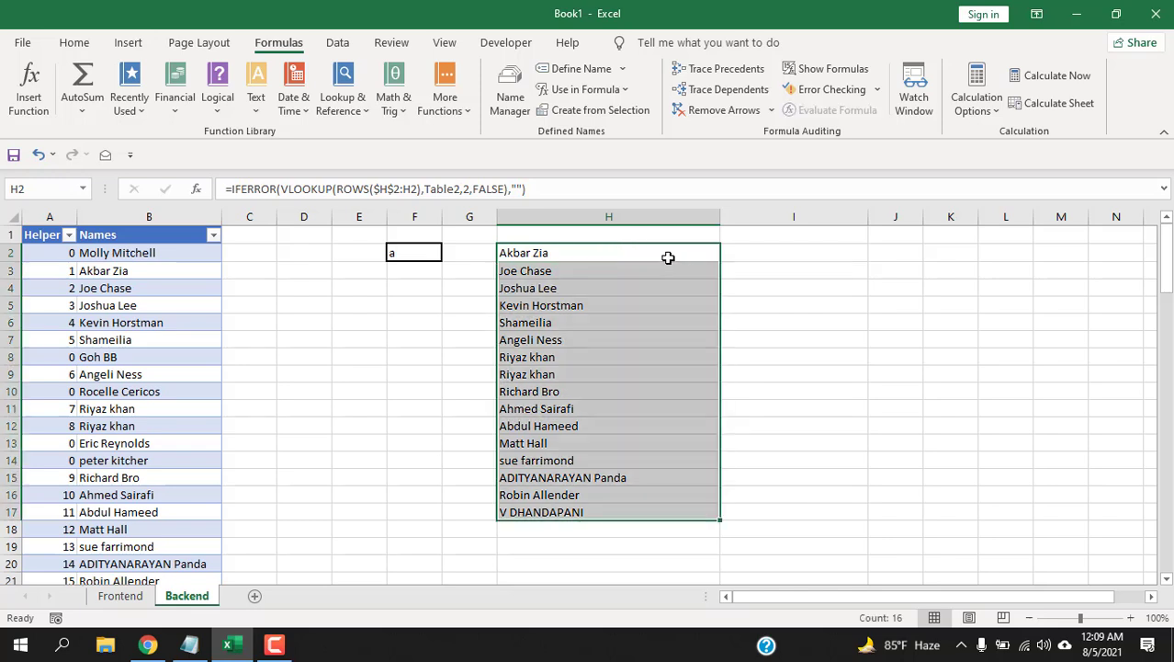
left_click(737, 250)
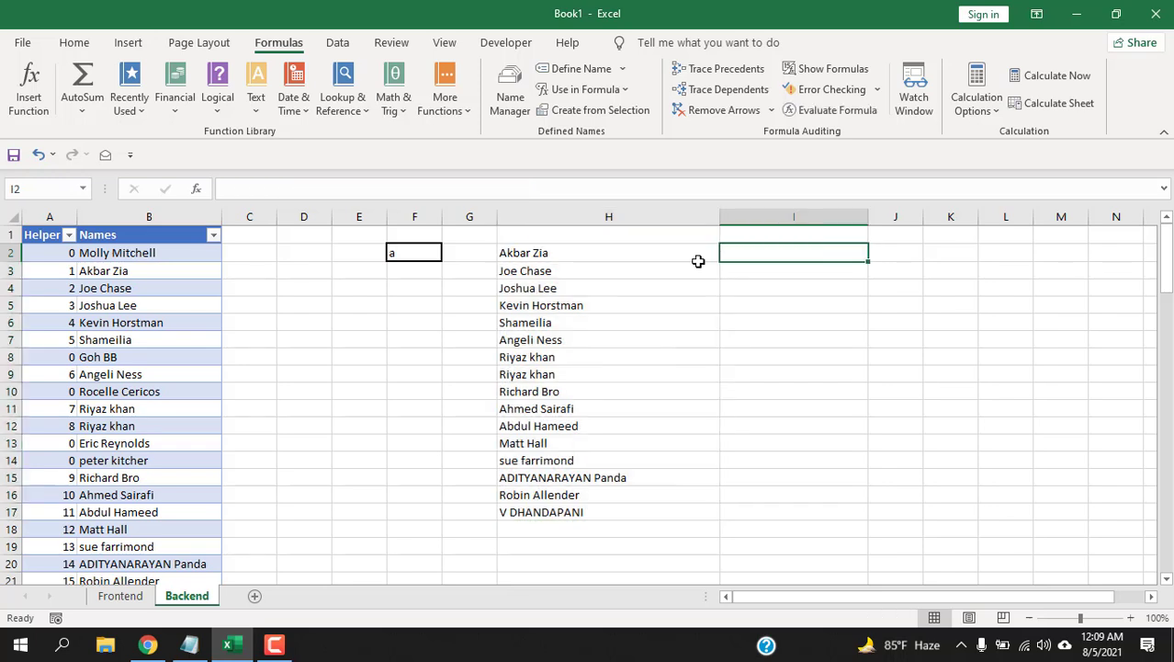
Step: Set up list data validation for cell A2 on the Frontend sheet, using =DY_NAME as its source
left_click(124, 598)
left_click(127, 254)
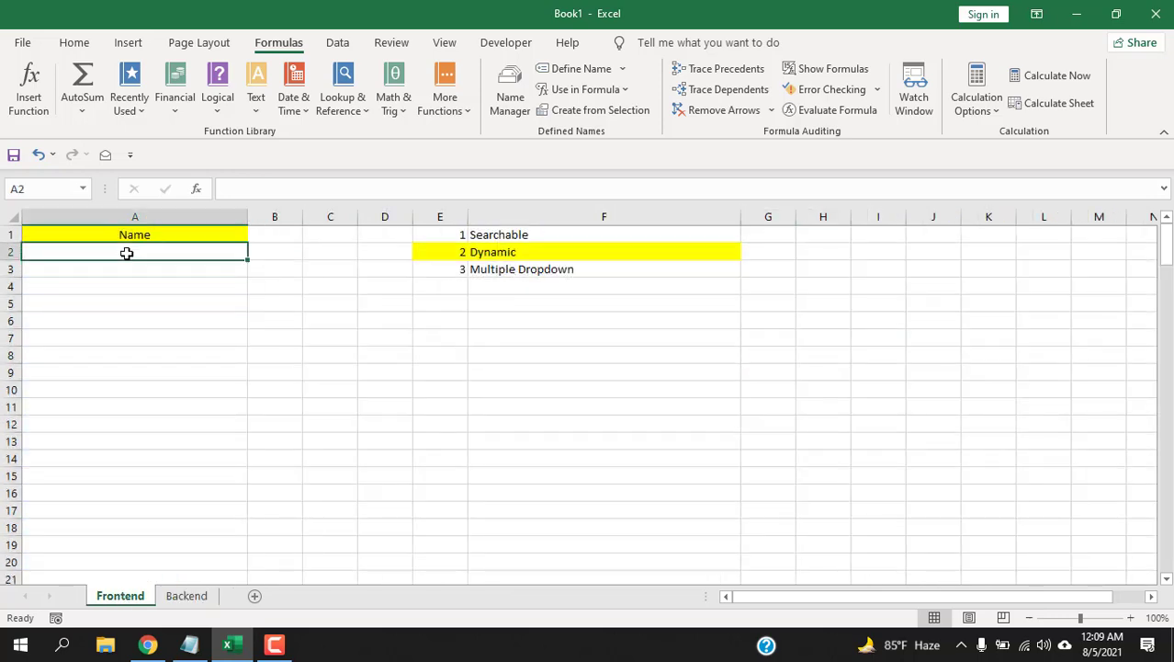
left_click(336, 43)
left_click(644, 108)
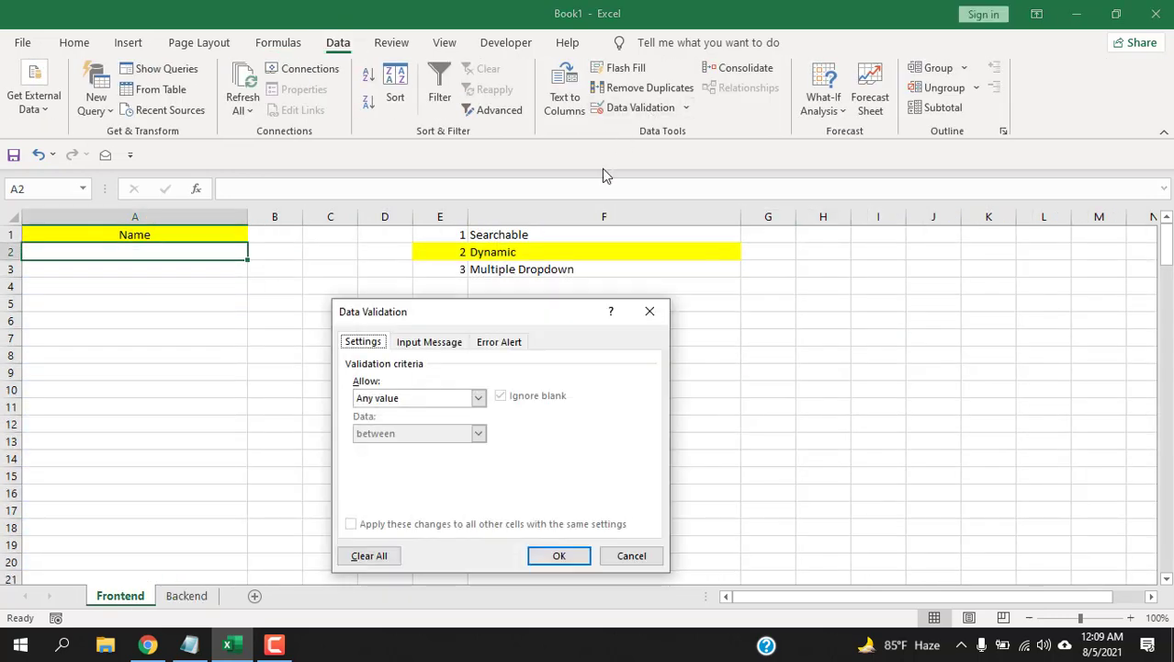
left_click(478, 398)
left_click(412, 447)
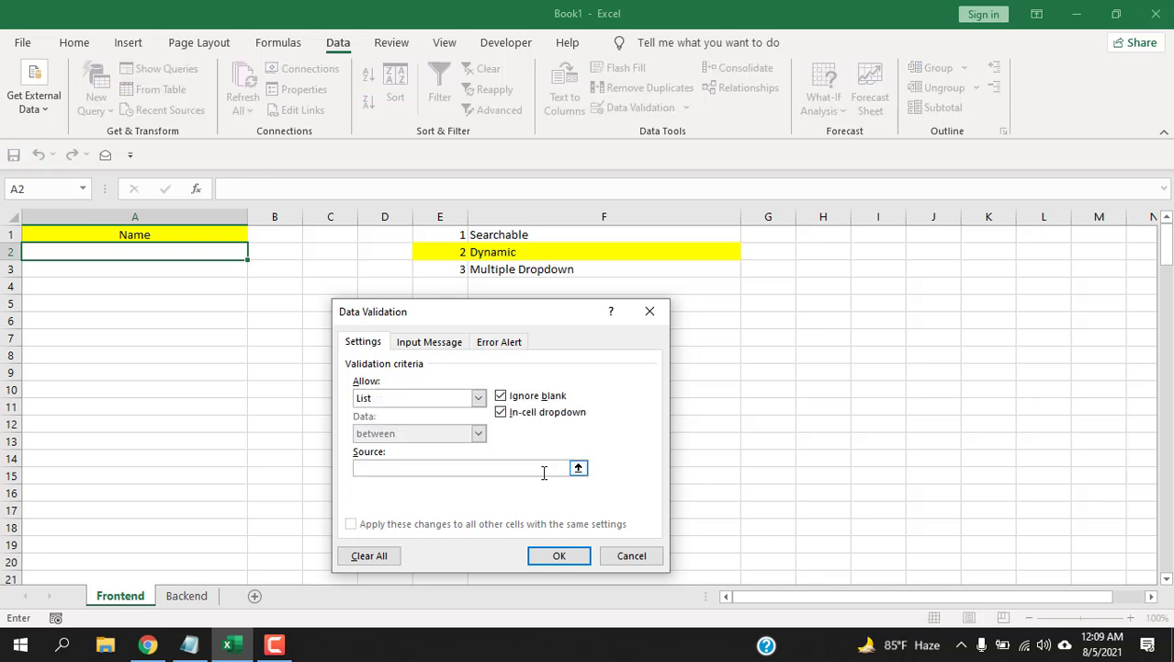
left_click(543, 469)
key("F3")
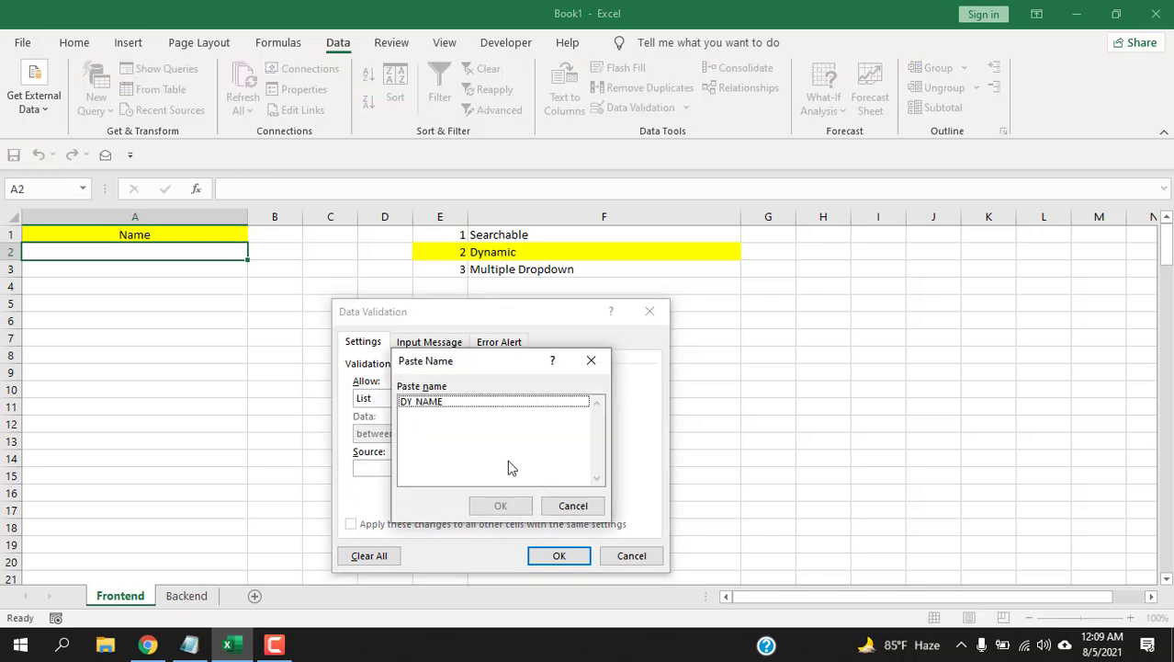
left_click(418, 404)
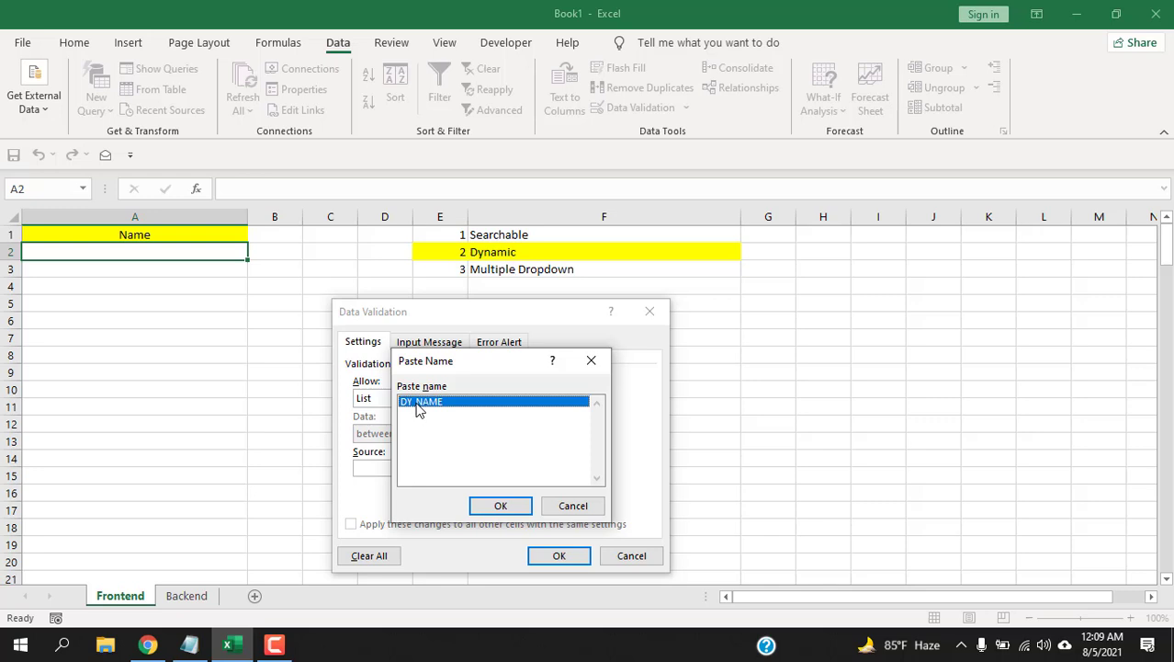
left_click(501, 506)
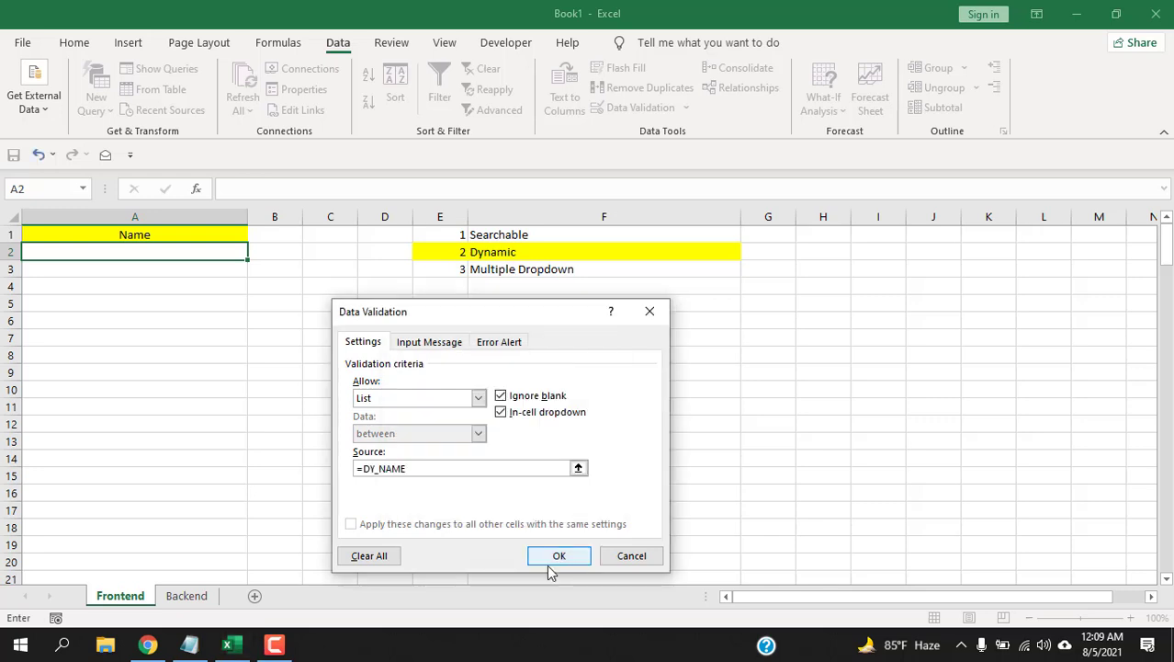
Step: Turn off the error alert for invalid data in A2's validation and apply the validation settings
left_click(487, 342)
left_click(352, 365)
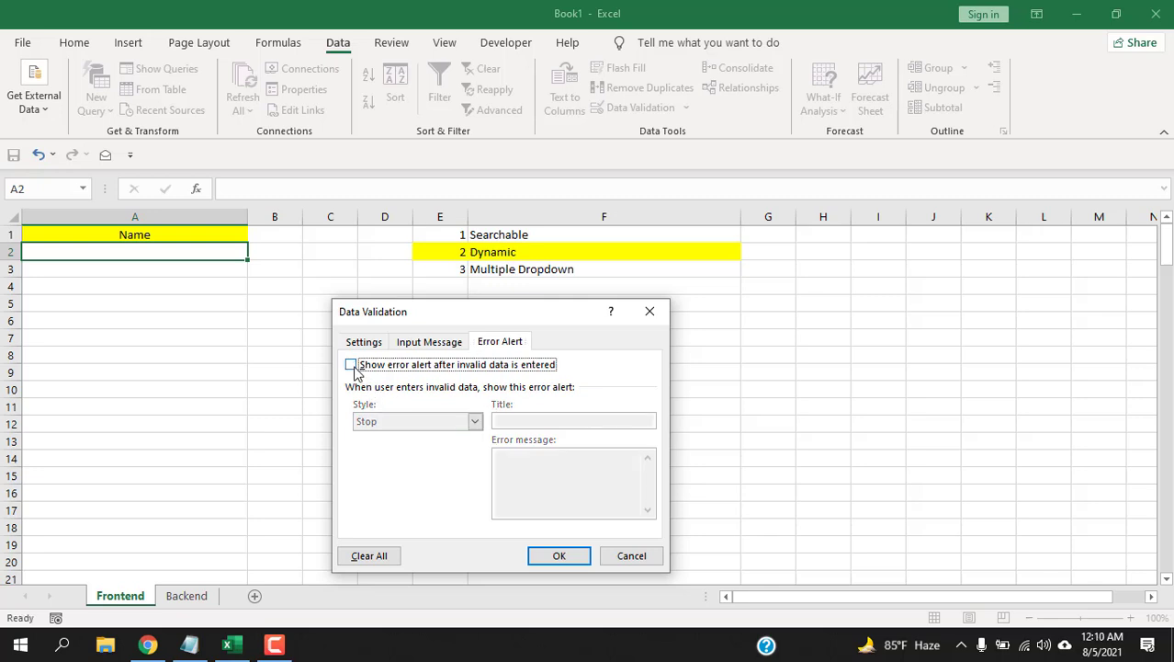
left_click(562, 557)
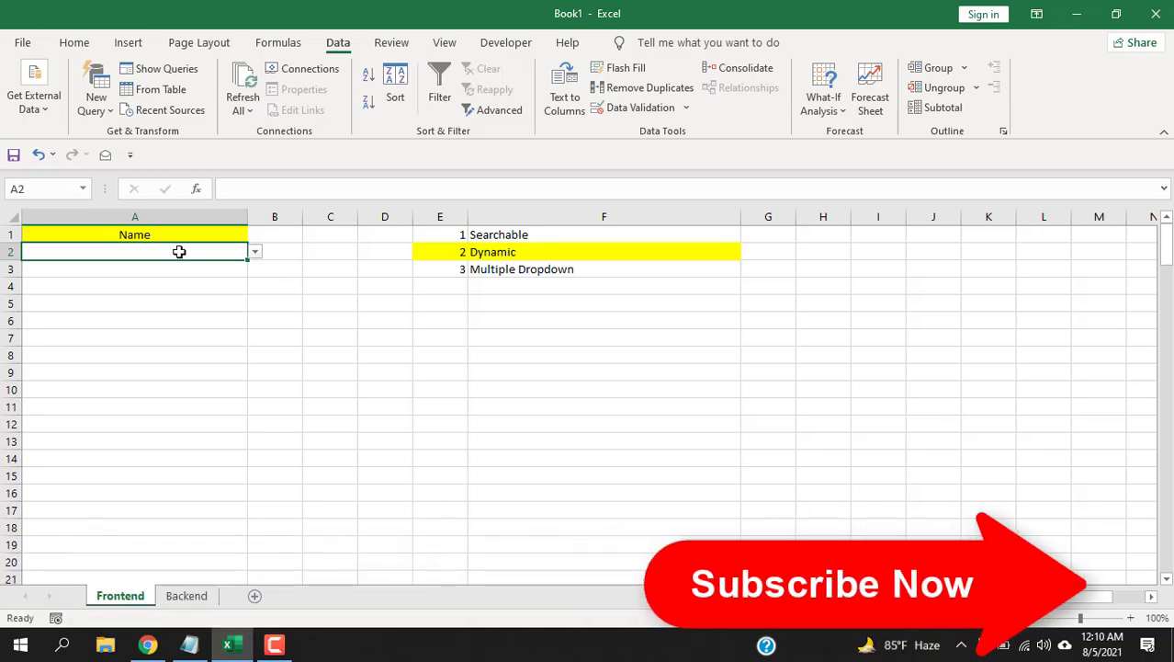
Step: Test free-text entry in the validated cell A2 with sdfds, and clear the entry
key("F2")
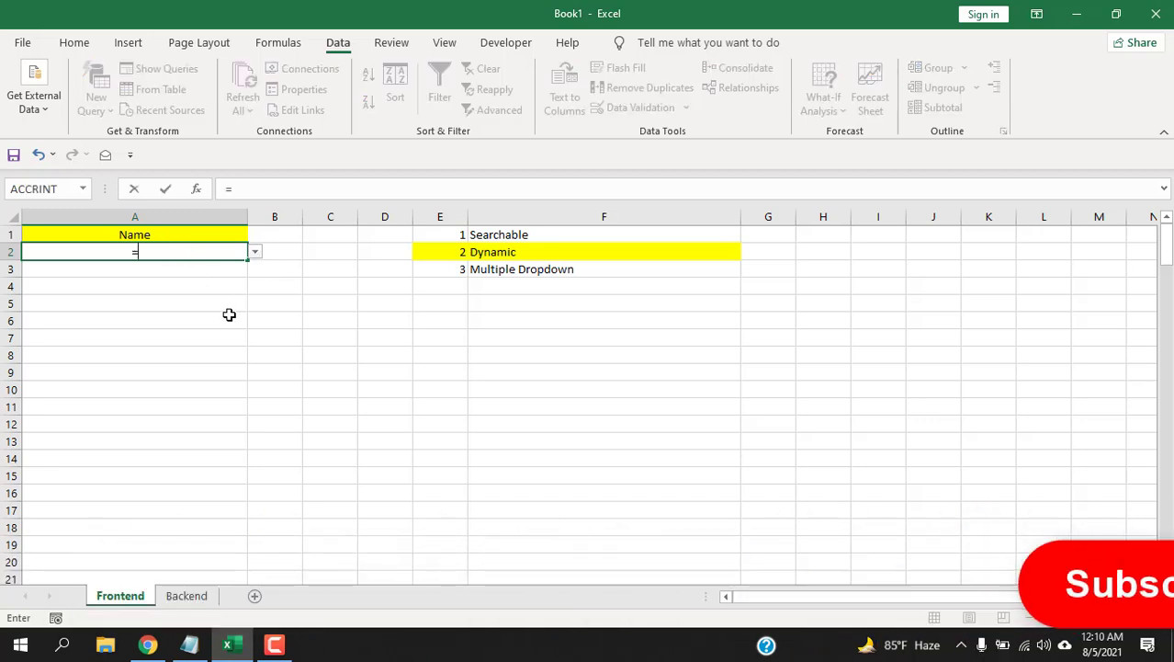
type("sdfds")
key("Return")
left_click(240, 255)
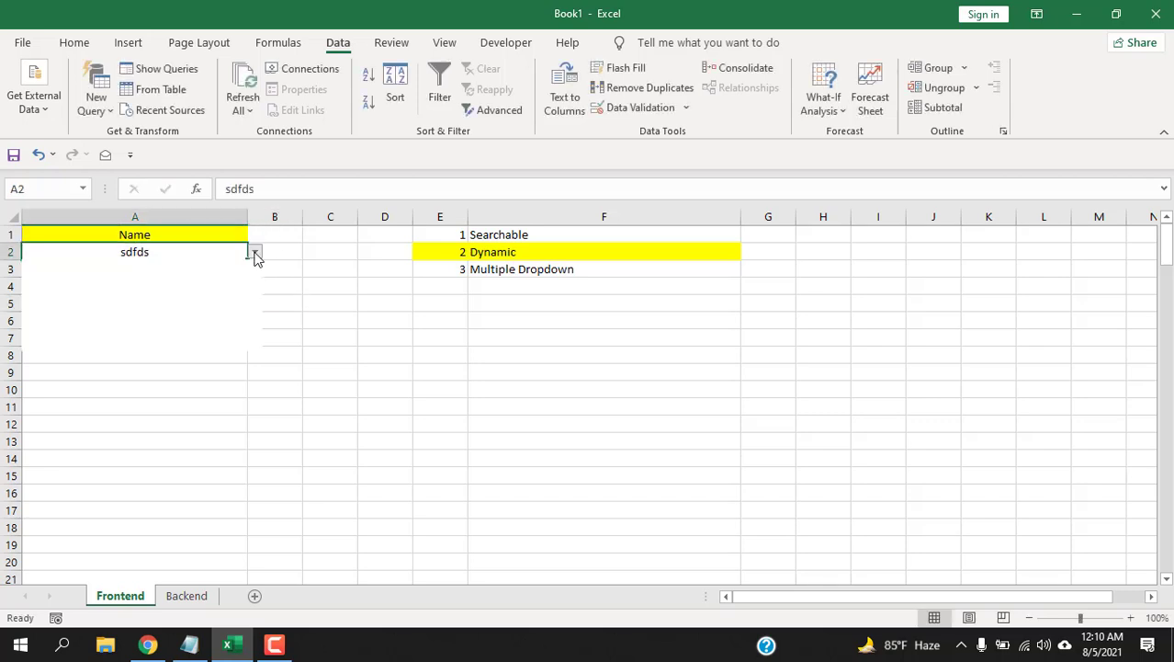
key("Delete")
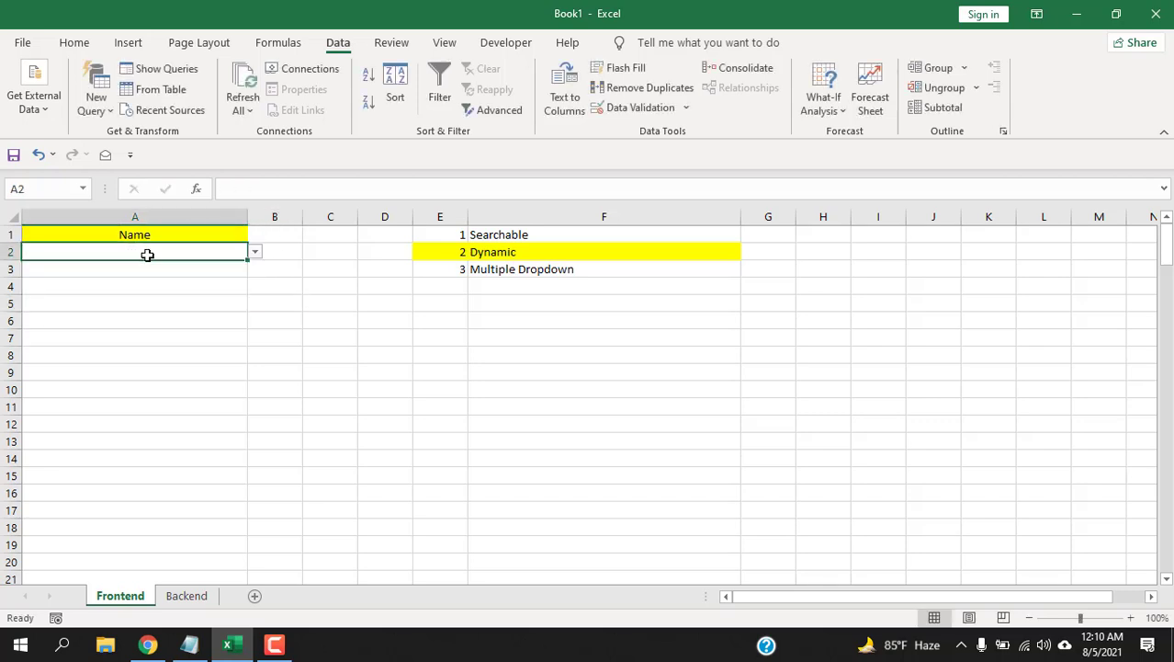
Step: Replace the fixed search letter in Backend cell F2 with the formula =Frontend!A2
left_click(187, 596)
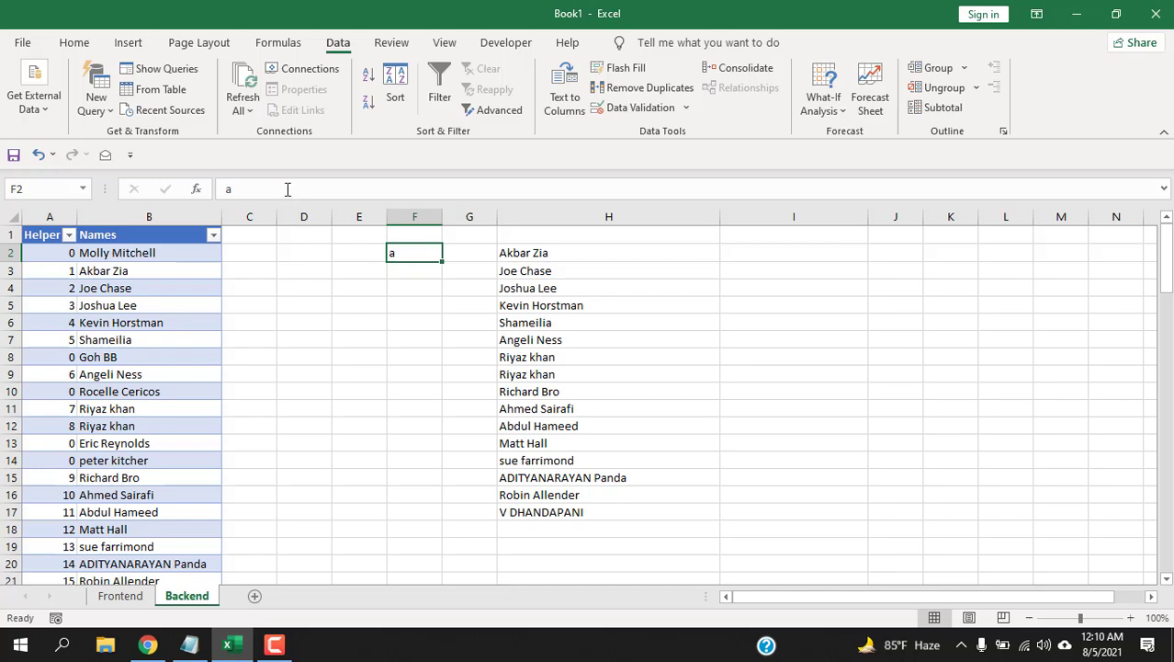
left_click(231, 188)
key("BackSpace")
type("=")
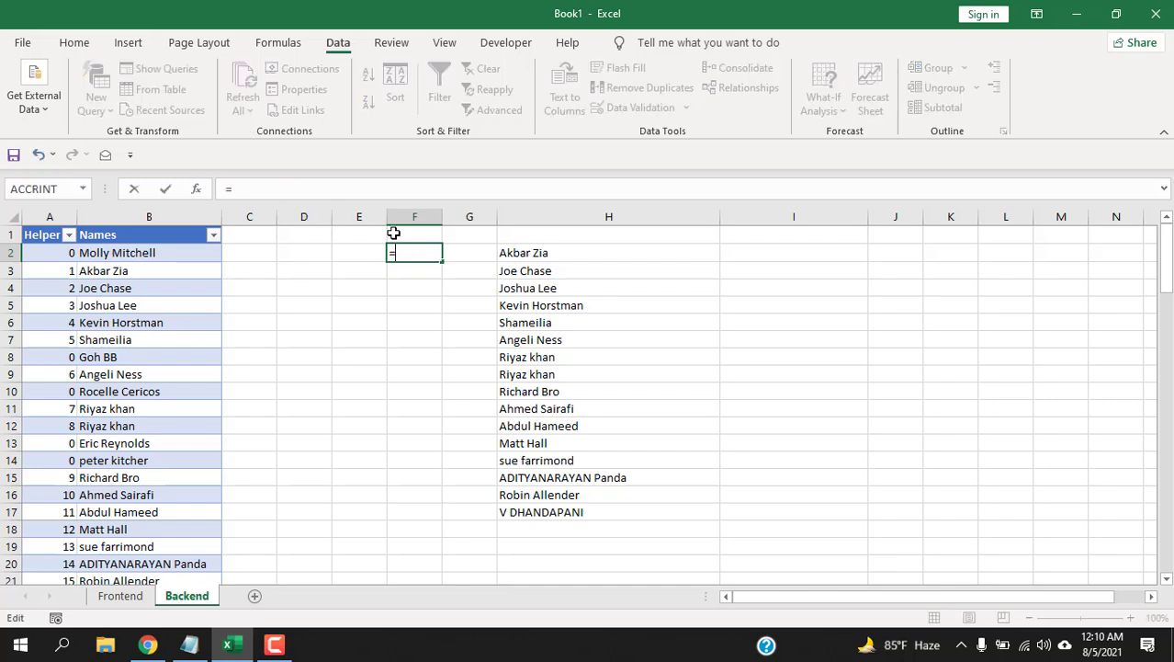
left_click(114, 597)
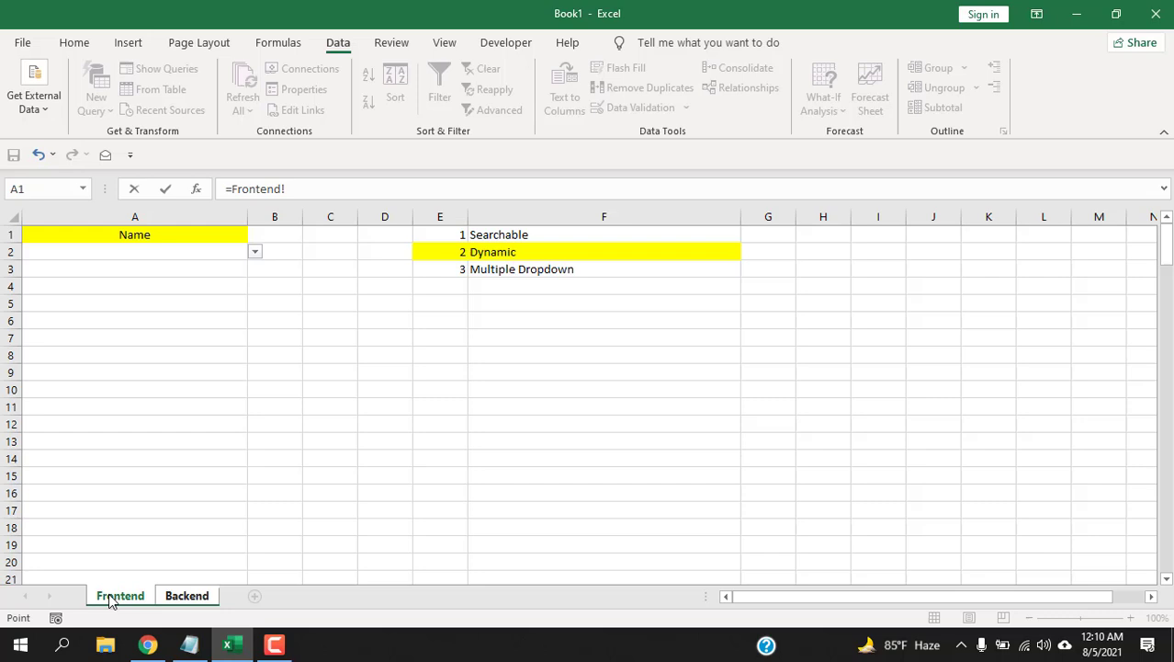
left_click(105, 258)
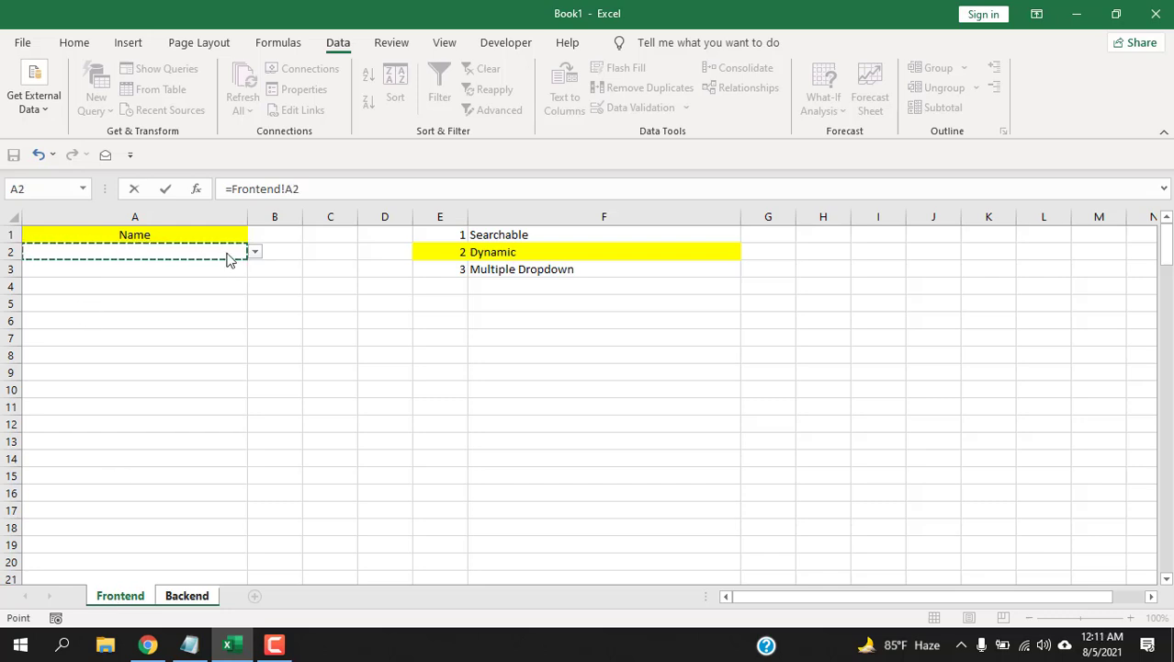
key("Return")
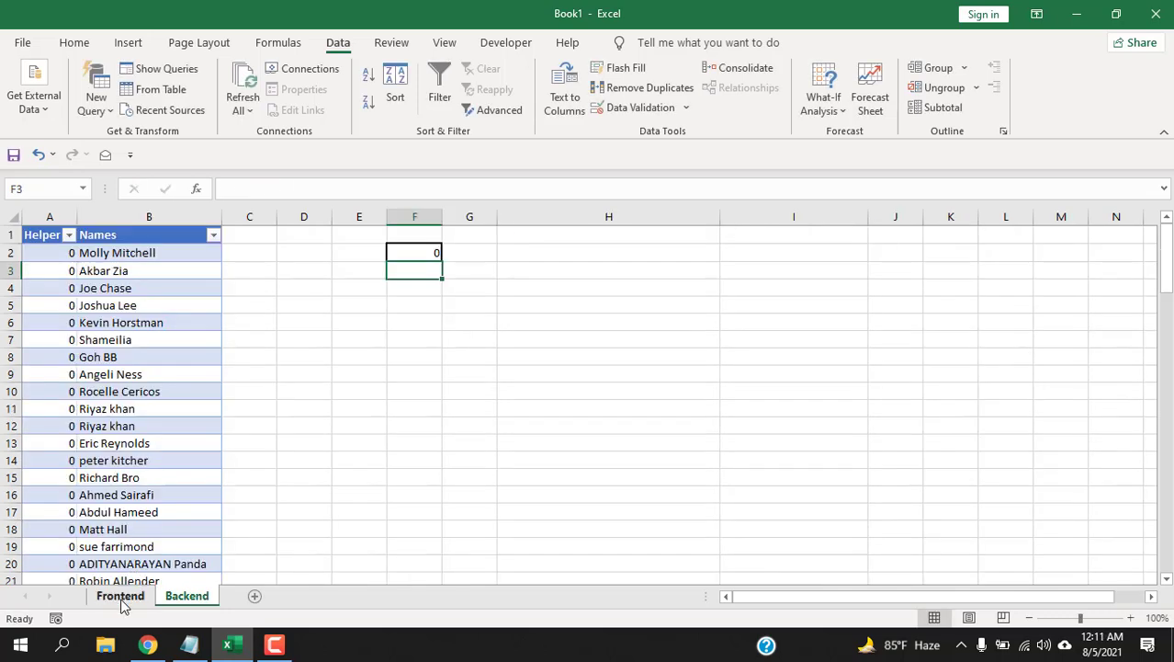
Step: Test the searchable dropdown in Frontend cell A2 with a first name and the letter c
left_click(121, 596)
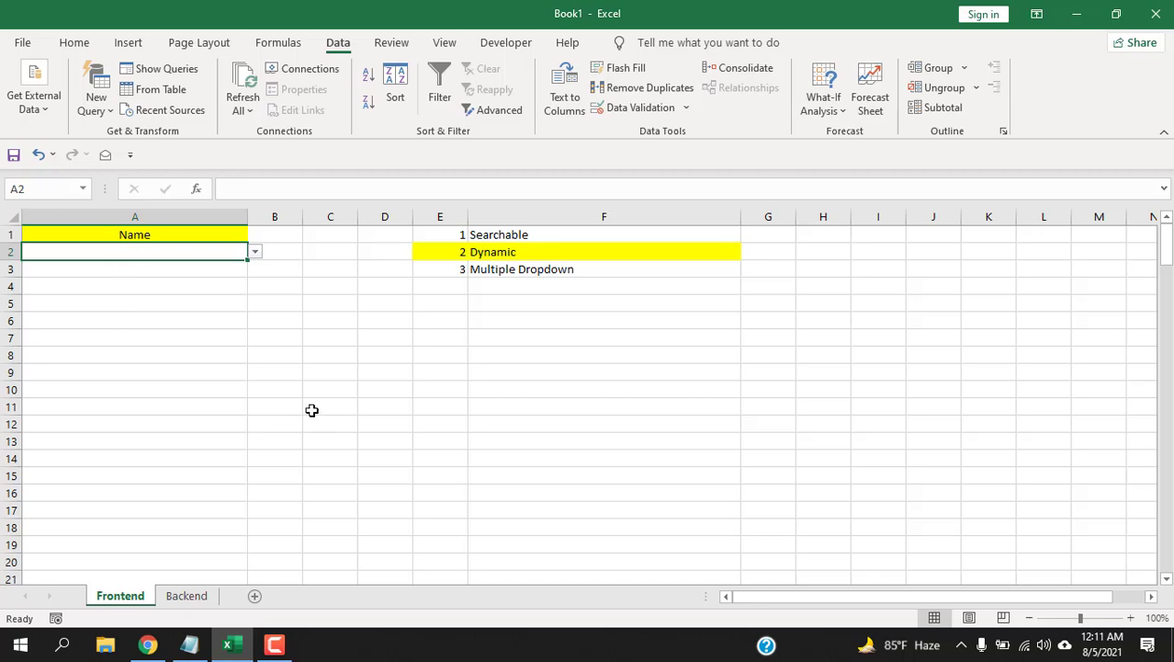
type("john")
left_click(255, 253)
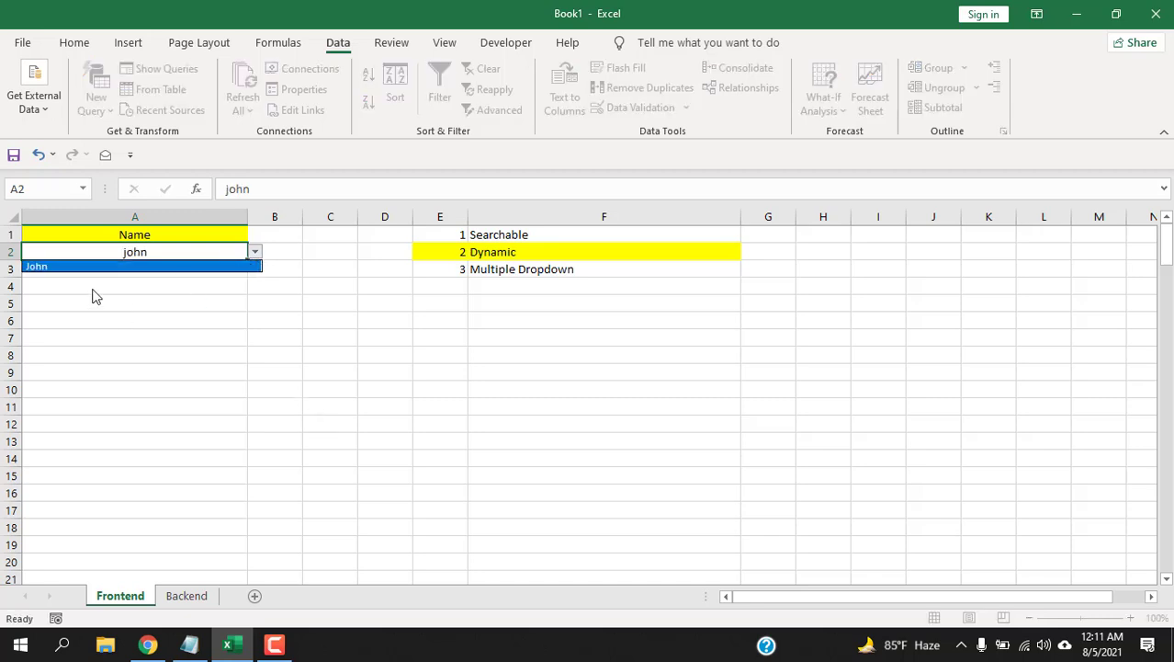
left_click(189, 248)
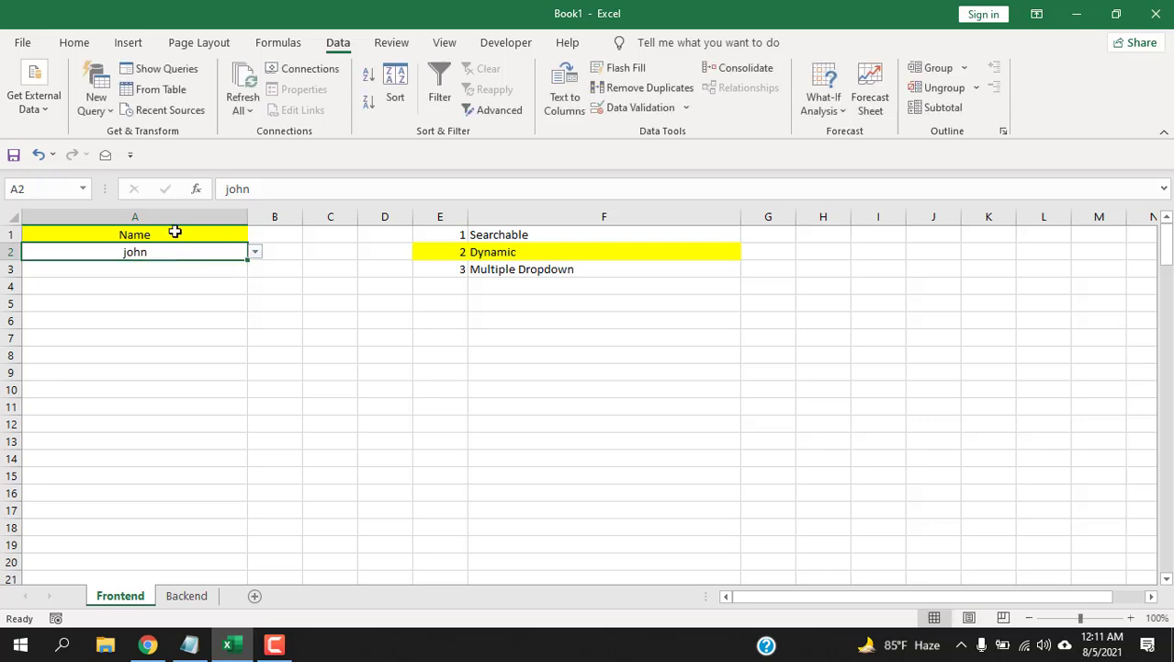
type("c")
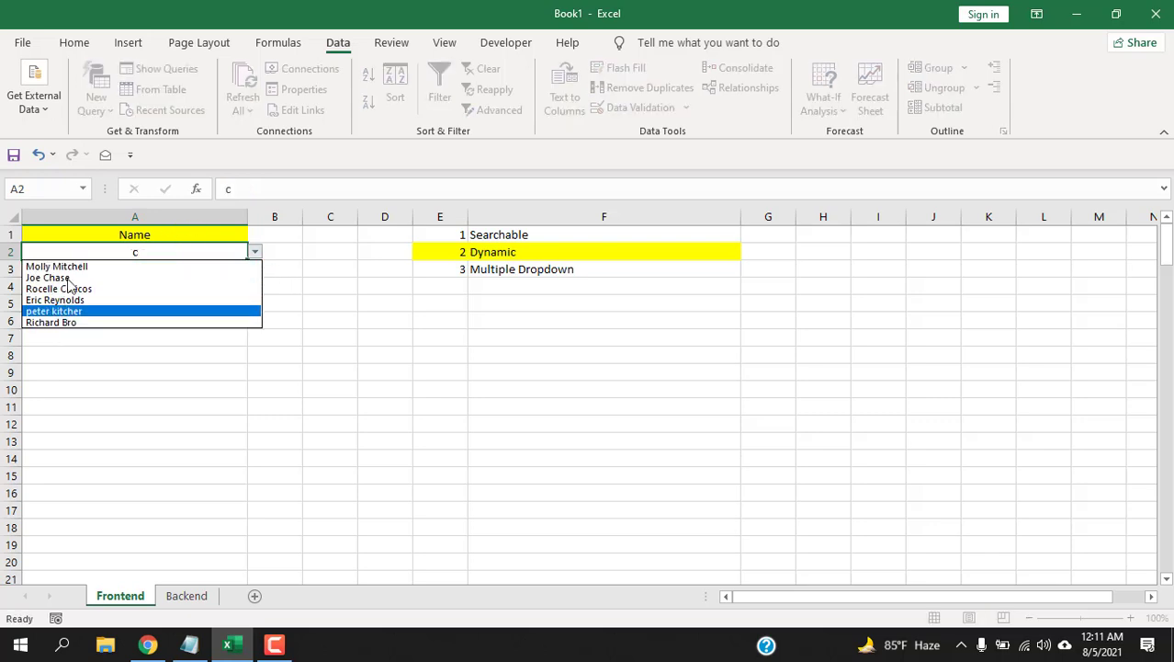
left_click(276, 376)
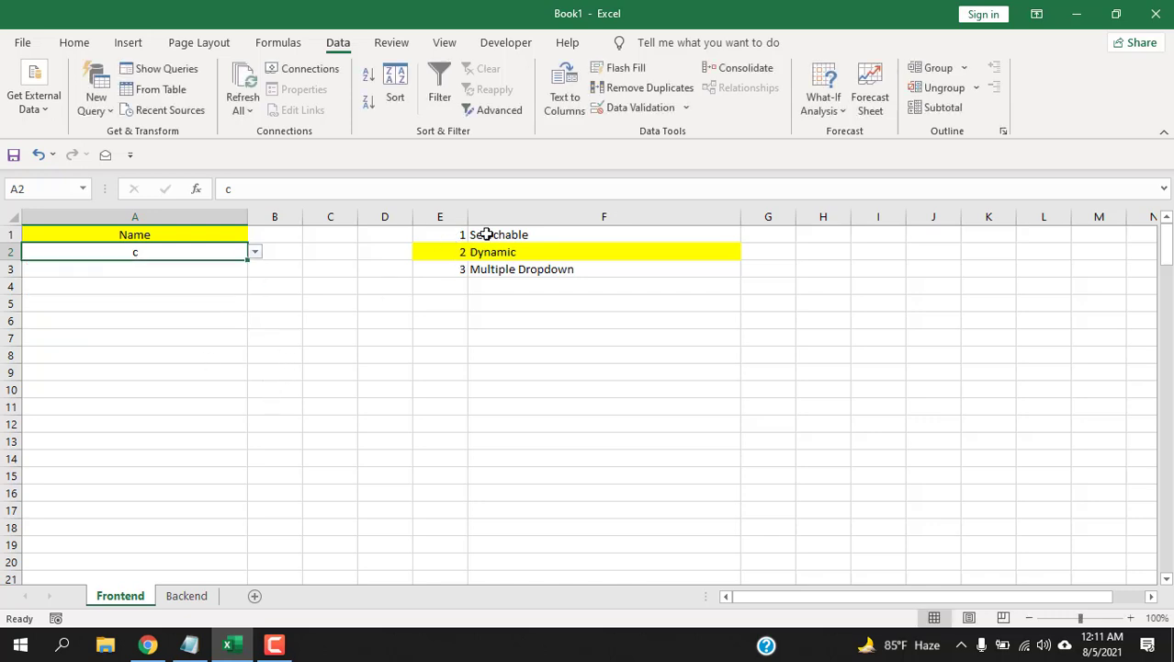
Step: Fill the Searchable requirement in cells E1:F1 with yellow
left_click(474, 234)
left_click_drag(455, 234, 507, 230)
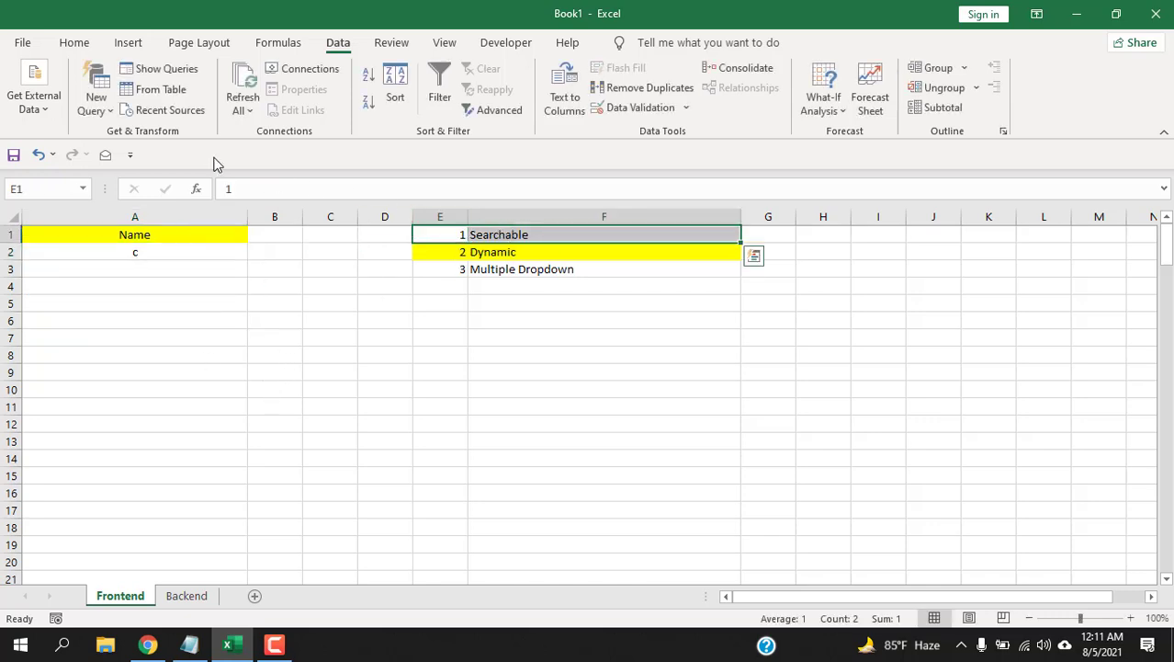
left_click(70, 44)
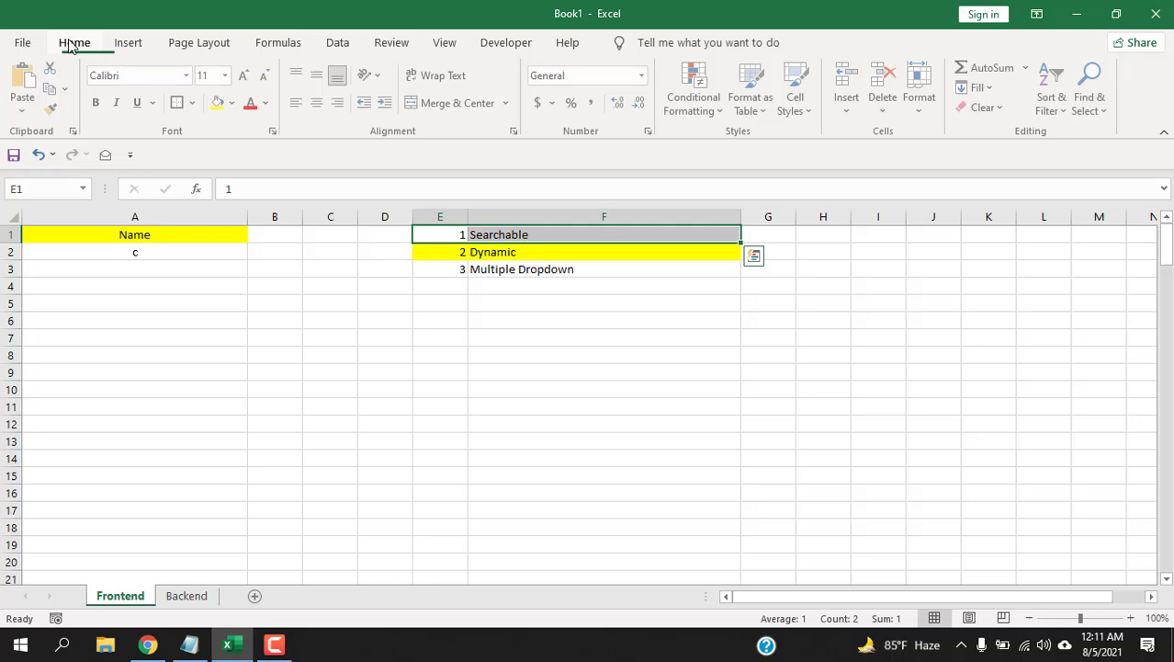
left_click(221, 103)
Step: Clear cell A2, copy its dropdown validation down column A, and check several of the filled cells
left_click(230, 253)
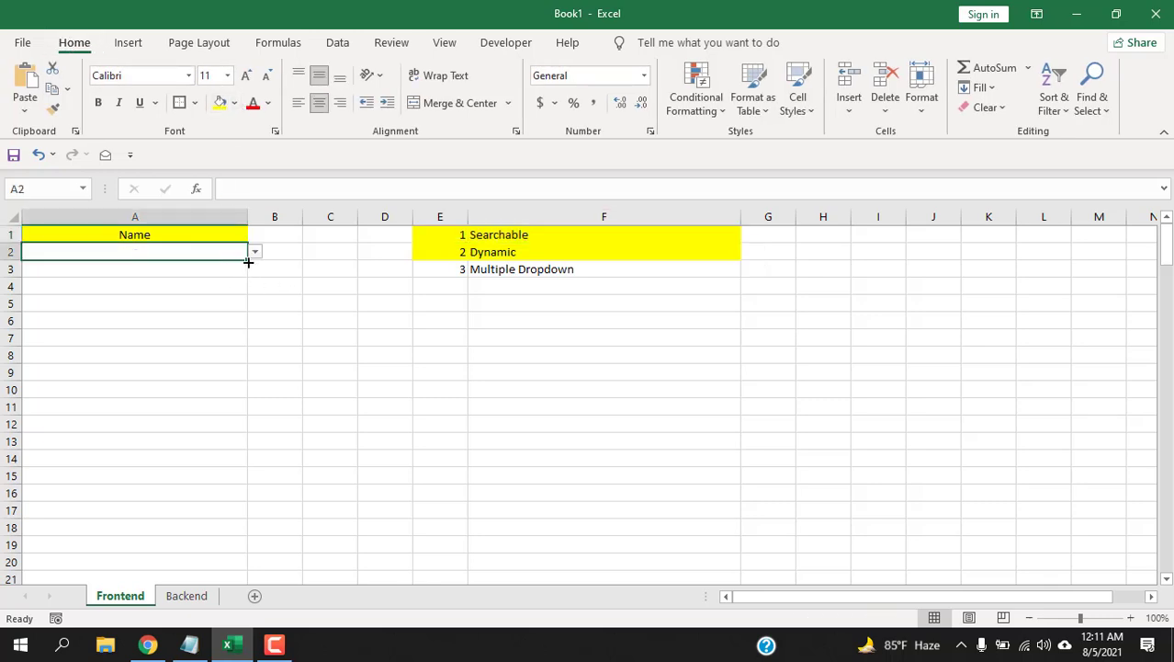
left_click_drag(248, 262, 274, 493)
left_click(207, 397)
left_click(190, 293)
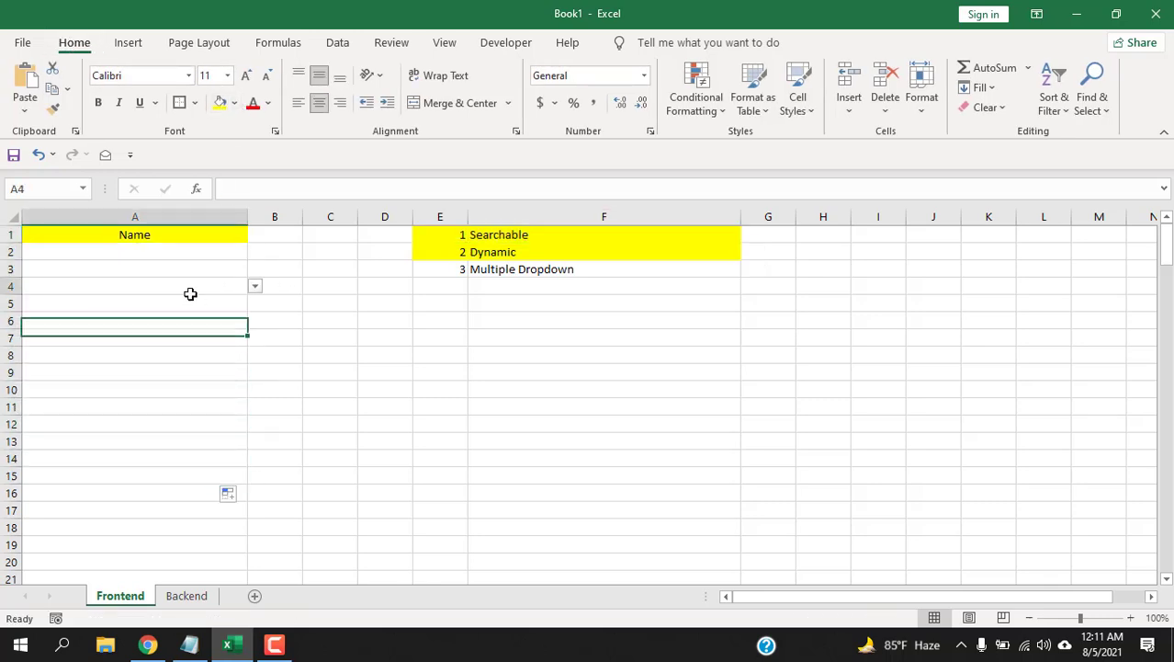
left_click(191, 269)
left_click(195, 253)
left_click(212, 335)
Step: Search for a in cell A2's dropdown and choose the third matching name
left_click(203, 257)
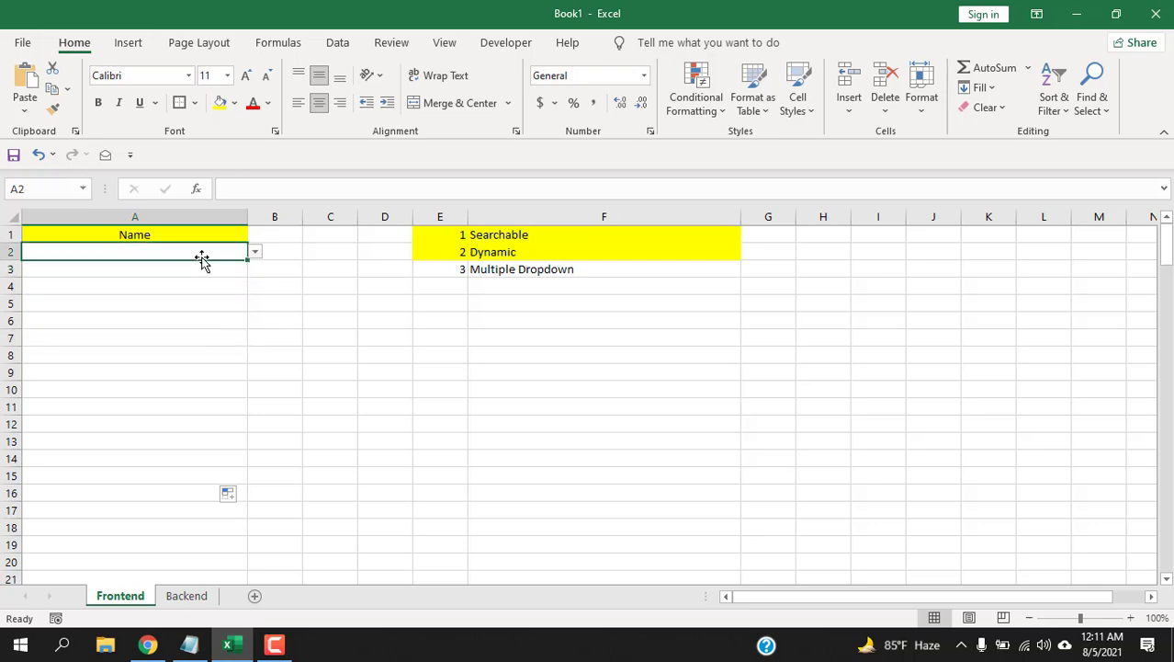
left_click(255, 252)
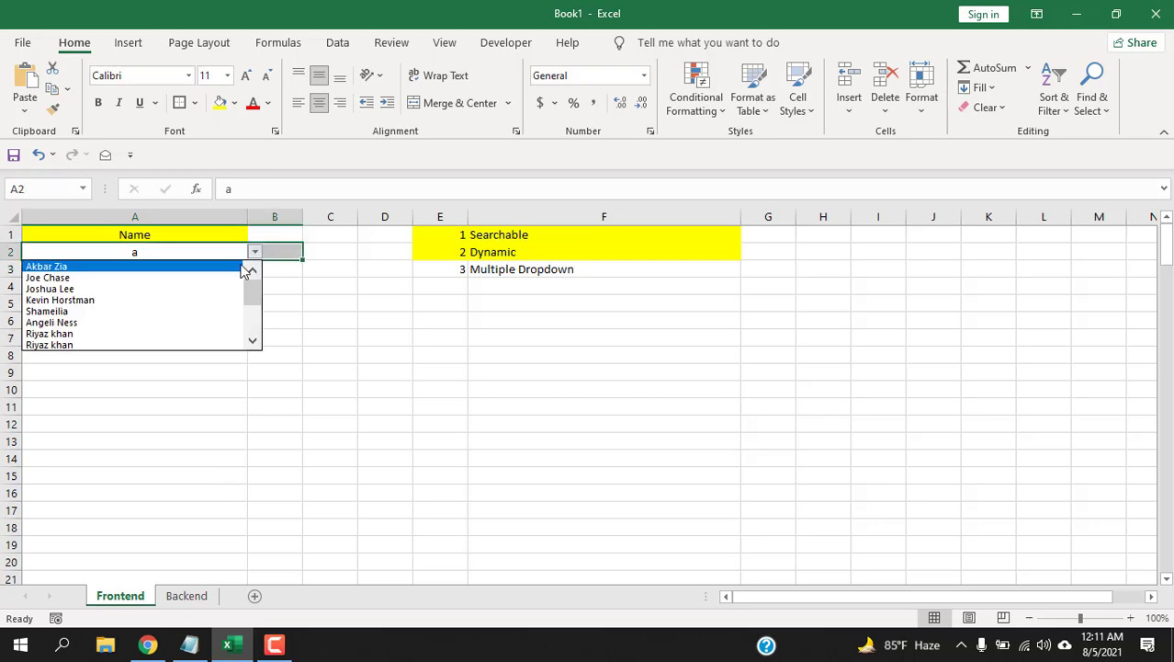
left_click(188, 290)
left_click(193, 269)
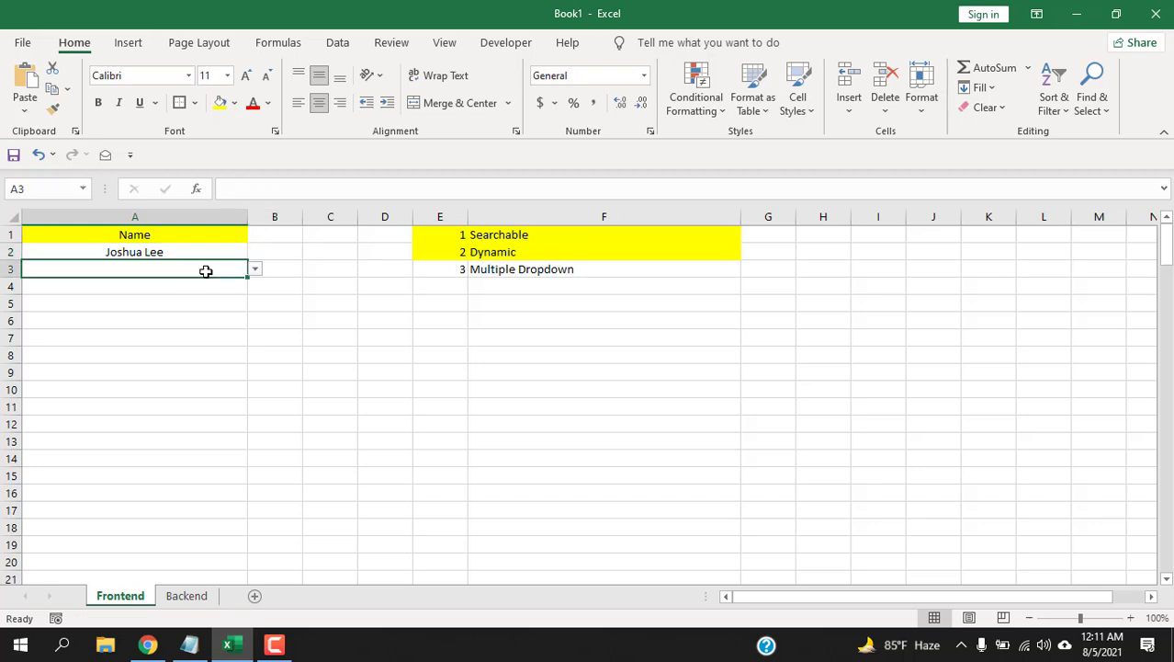
Step: Test the dropdown in cell A3 with the search text sds, and clear the test entries from A2:A3
left_click(257, 270)
type("sds")
left_click(218, 270)
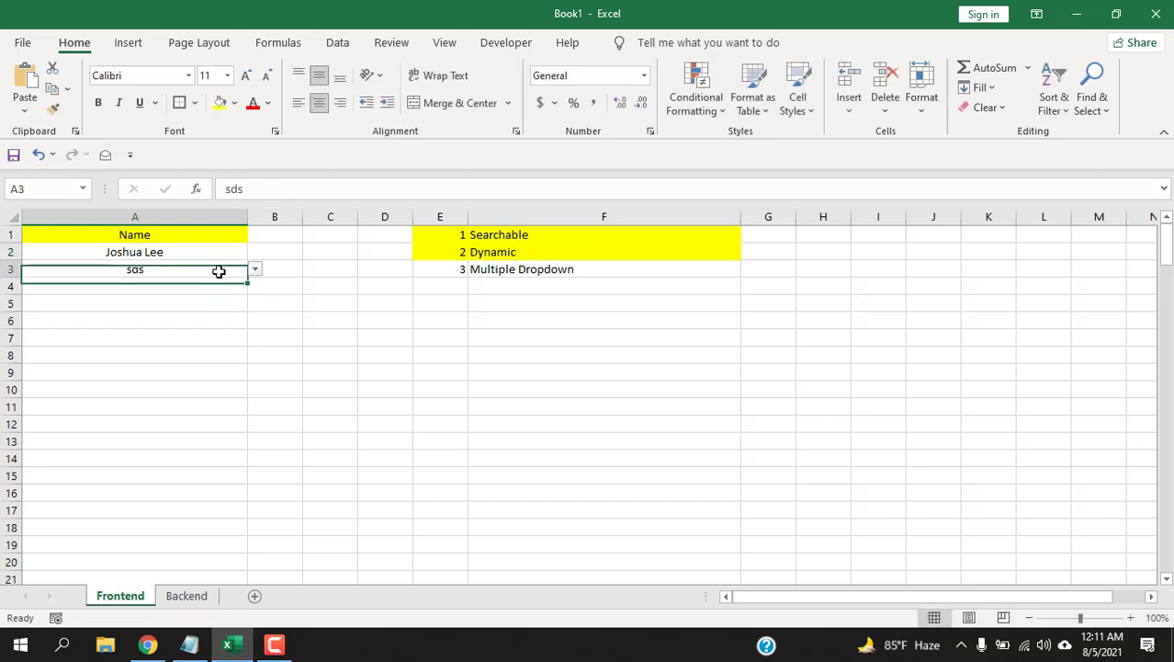
left_click(256, 270)
left_click(255, 270)
left_click(255, 270)
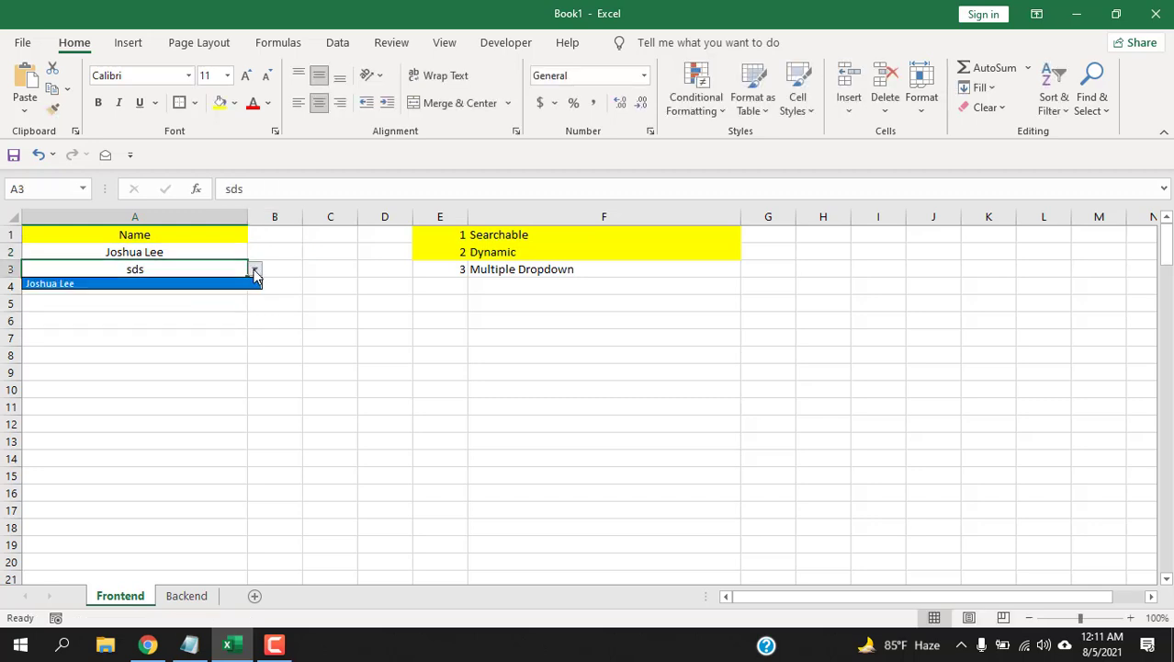
left_click(255, 271)
left_click(255, 270)
left_click(255, 270)
mouse_move(162, 252)
left_mouse_down()
mouse_move(170, 280)
mouse_move(169, 271)
left_mouse_up()
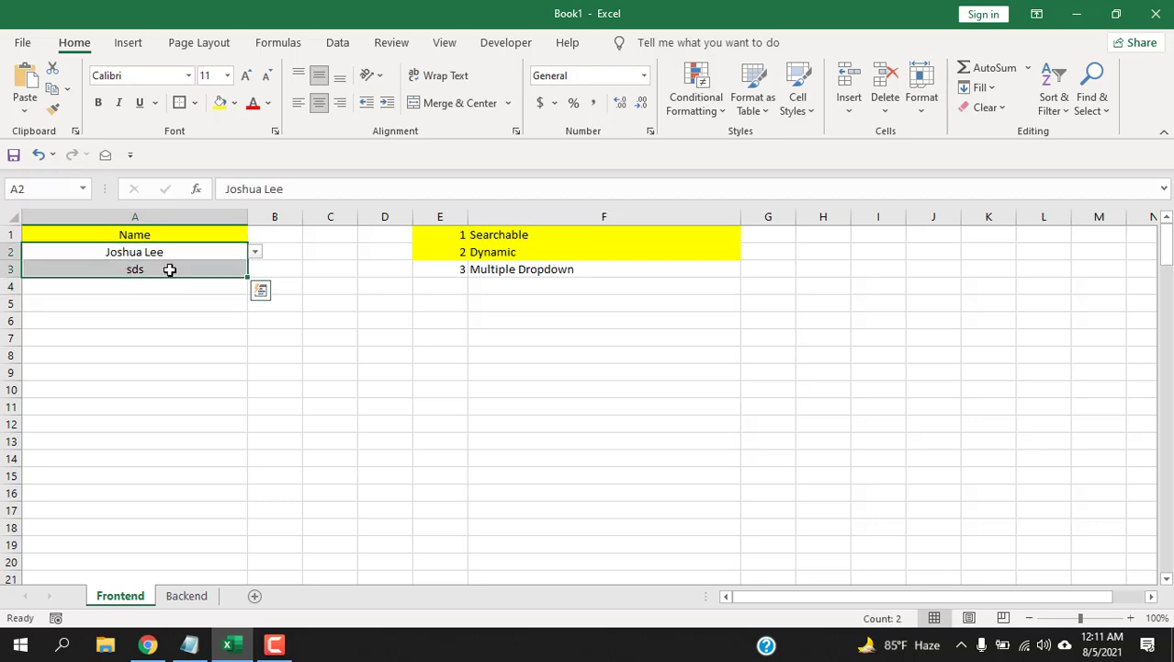
key("Delete")
left_click(324, 333)
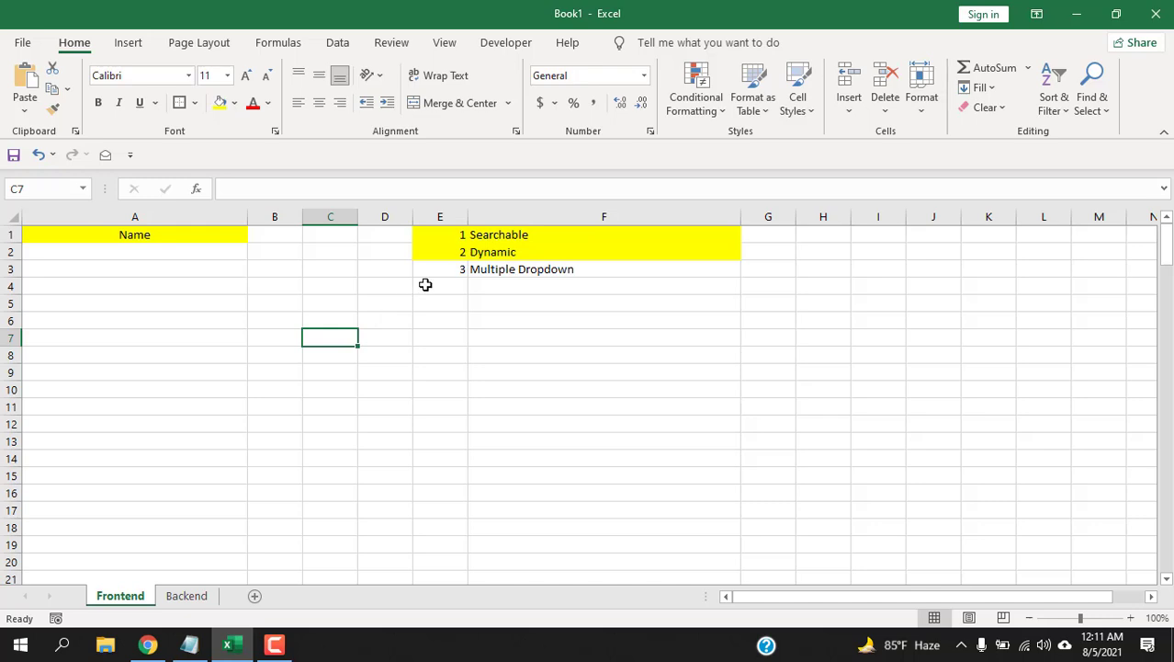
Step: Review the Multiple Dropdown requirement in E3:F3 and the search formula in Backend cell F2
left_click(466, 273)
left_click_drag(466, 273, 563, 269)
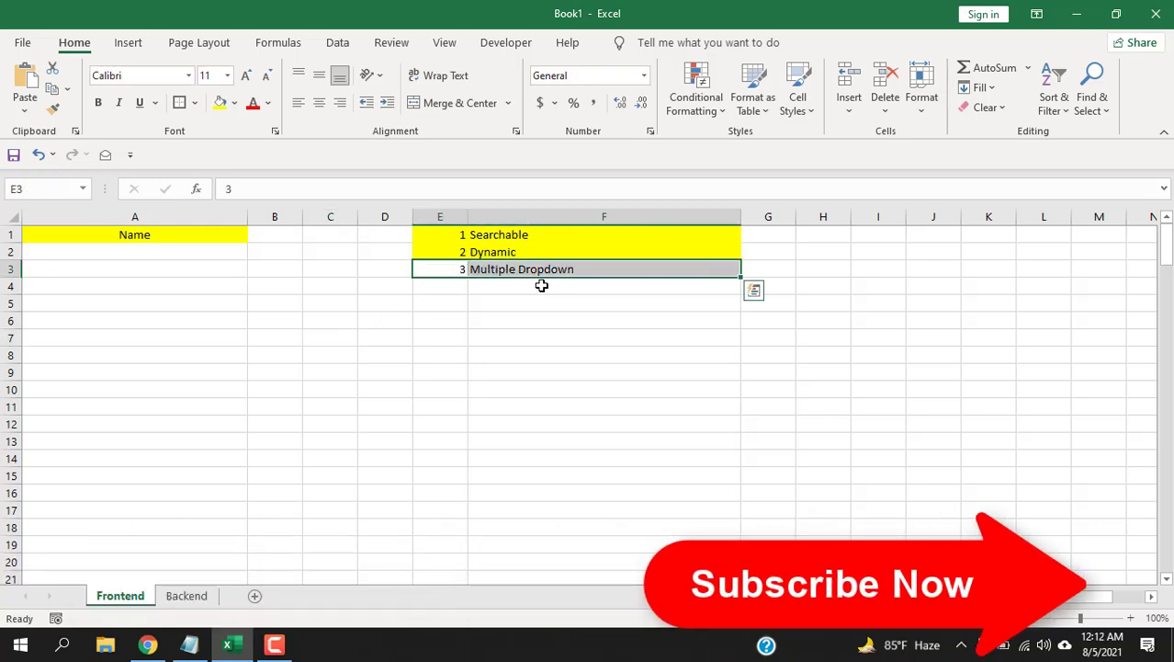
left_click(187, 595)
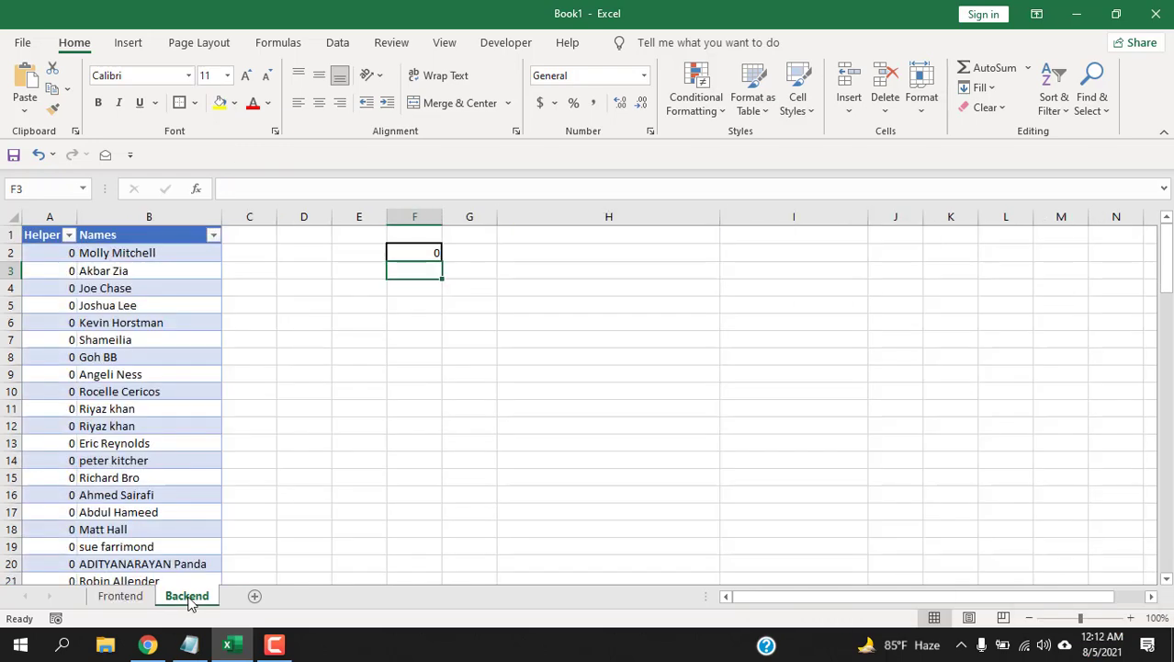
left_click(405, 252)
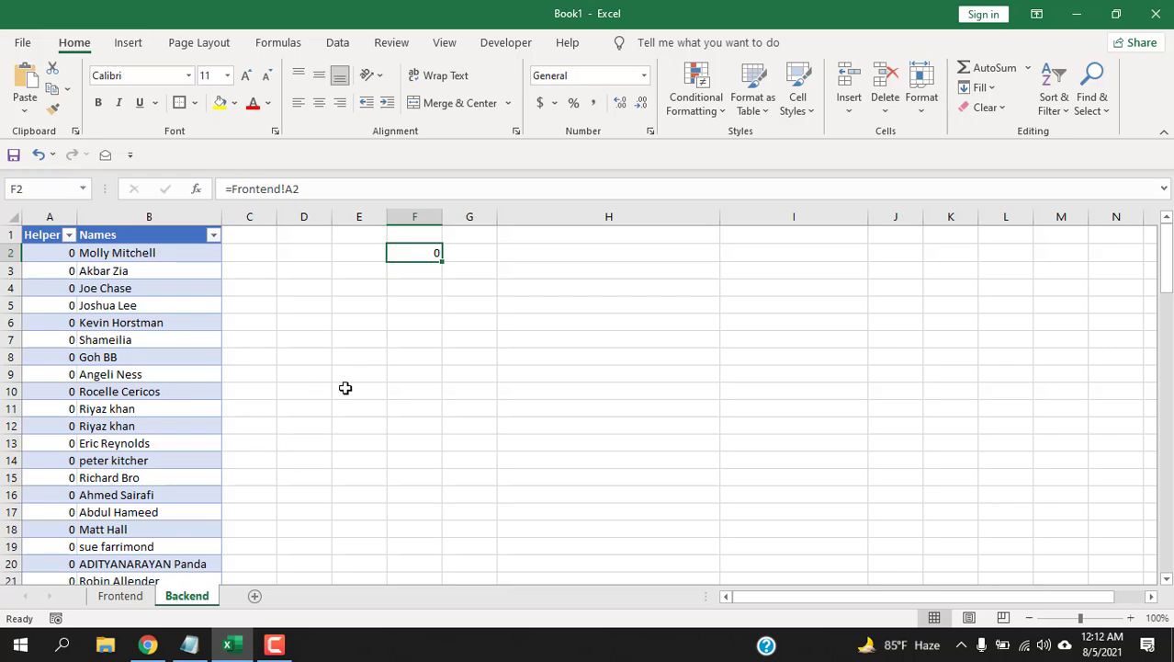
Step: Test the Backend search cell F2 with the values 1 and a, checking the matching names in column H
type("1")
left_click(431, 303)
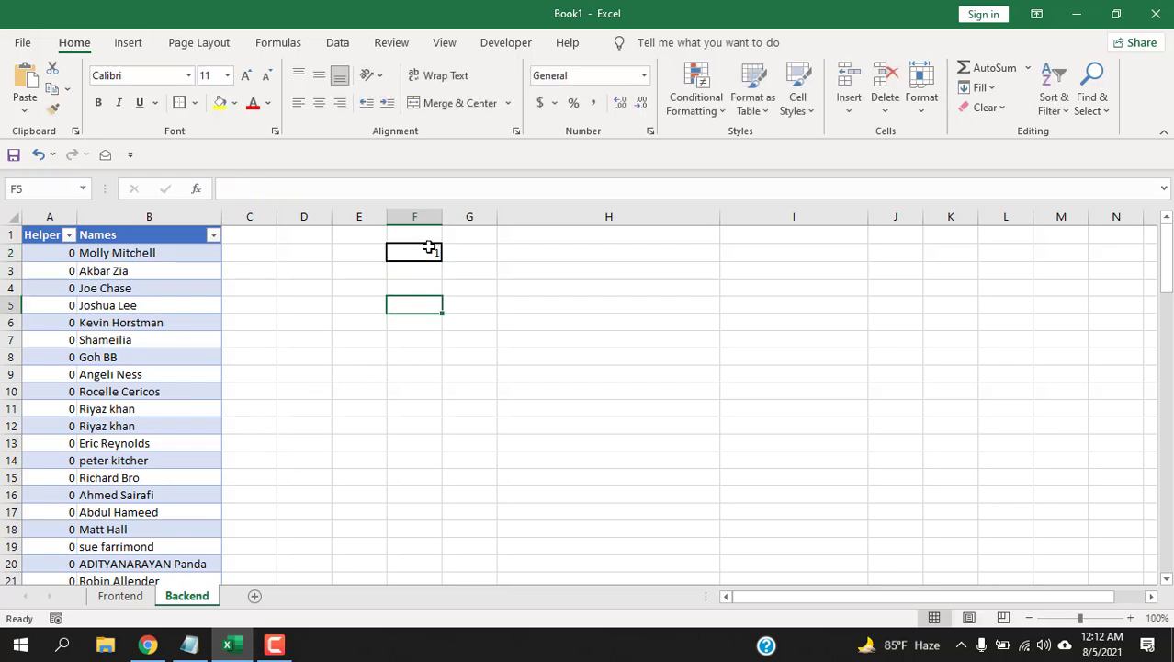
left_click(430, 256)
type("a")
left_click(423, 326)
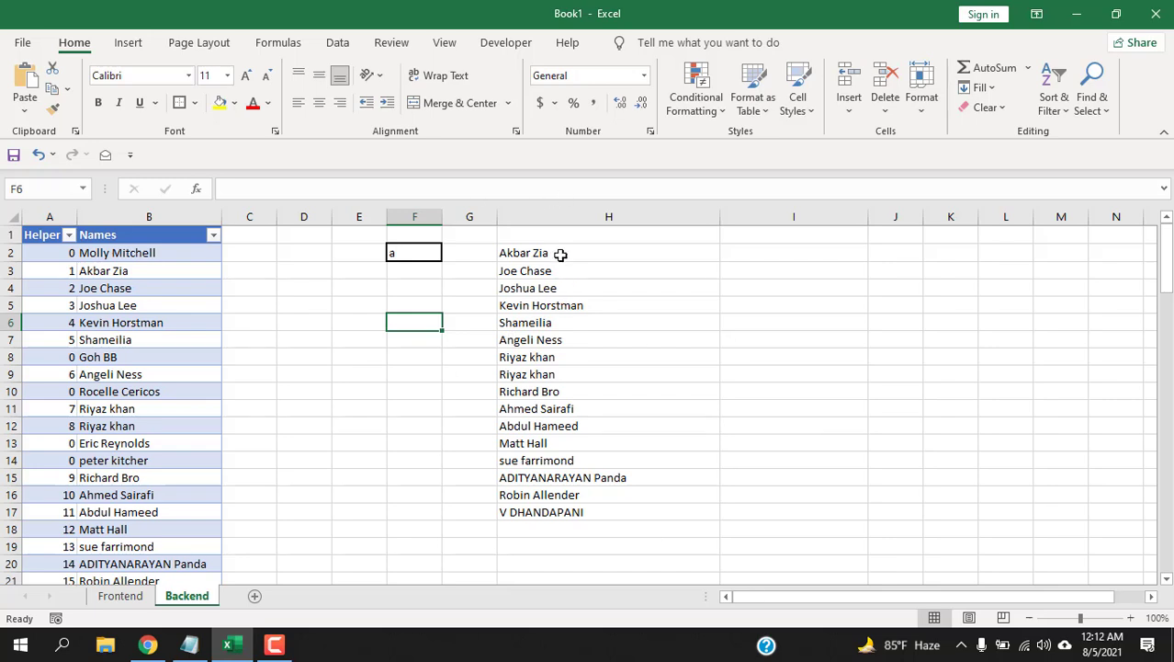
left_click(390, 395)
Step: Replace the content of Backend cell F2 with the formula =CELL("contents") and accept the circular reference
left_click(422, 254)
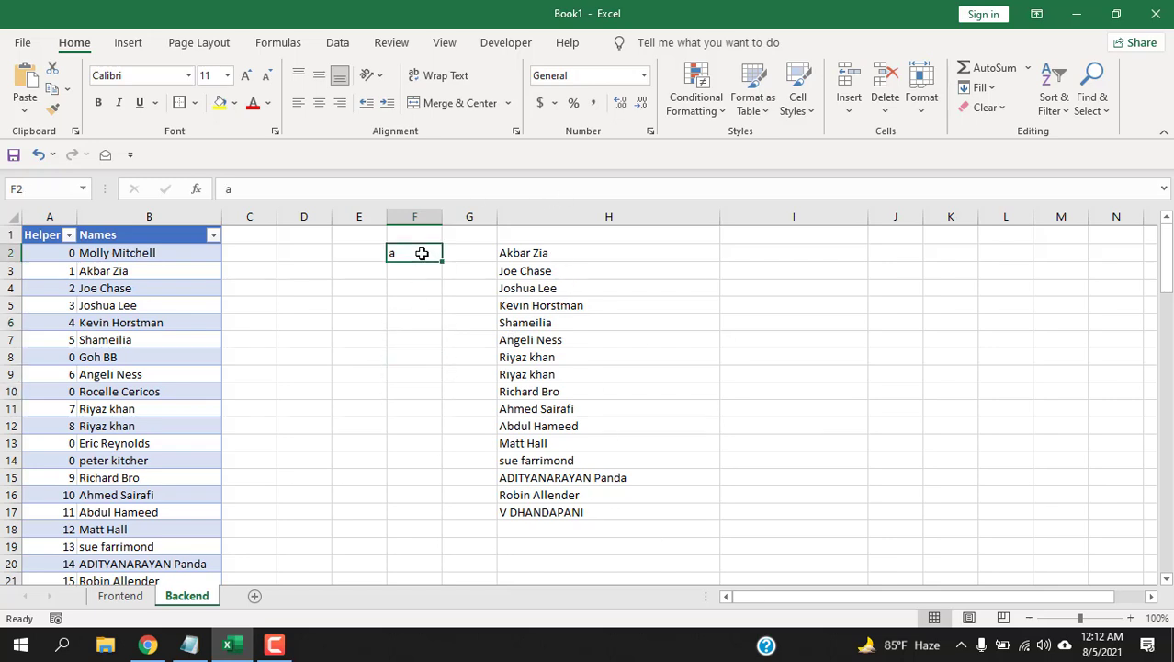
type("=")
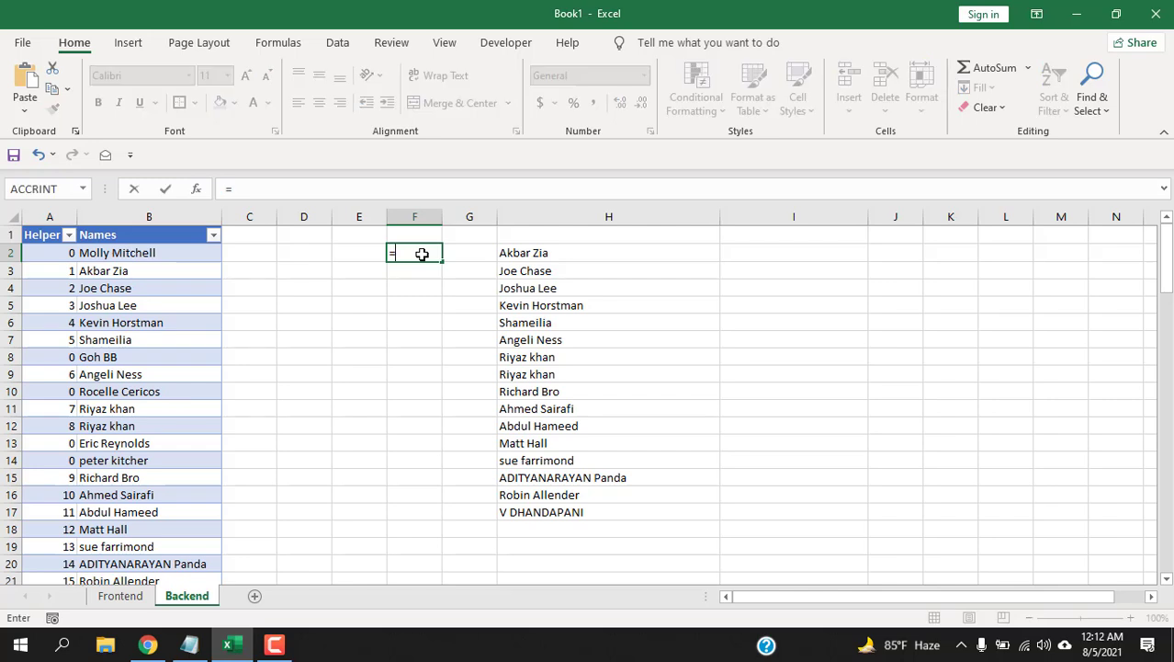
type("Cell")
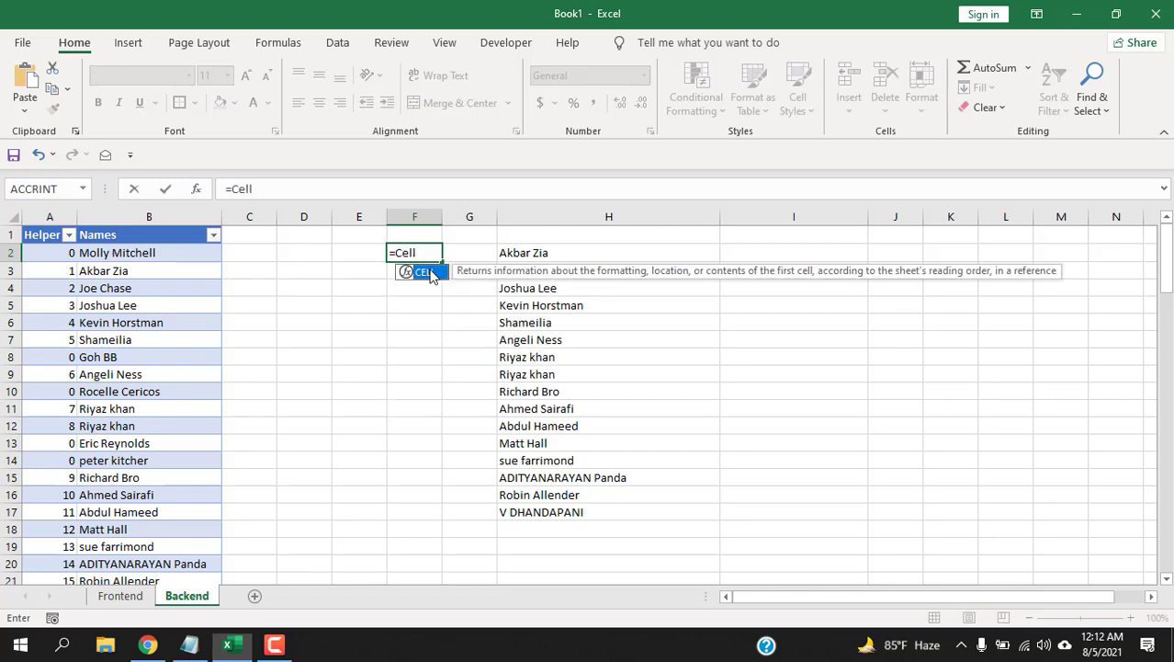
key("Tab")
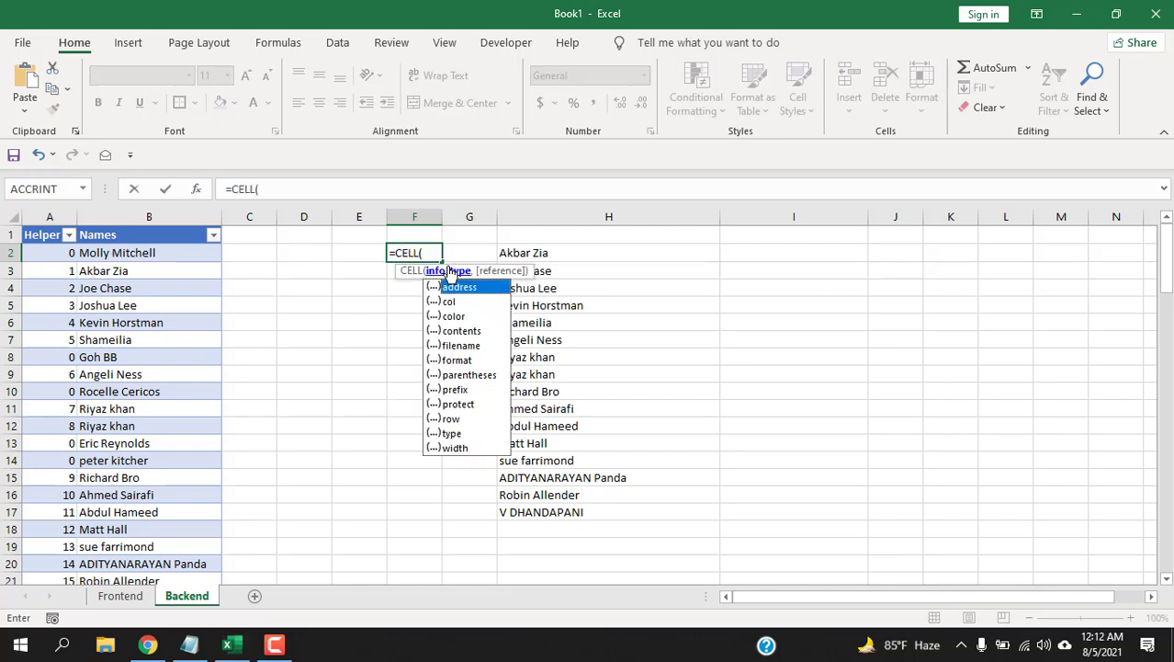
double_click(462, 331)
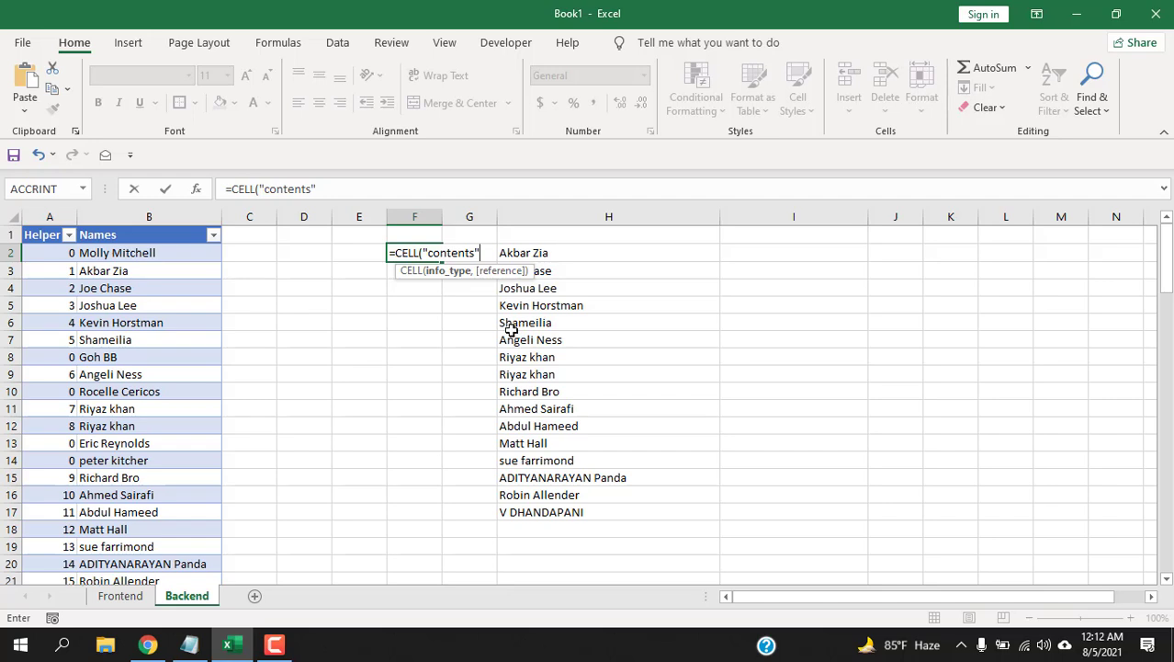
type(")")
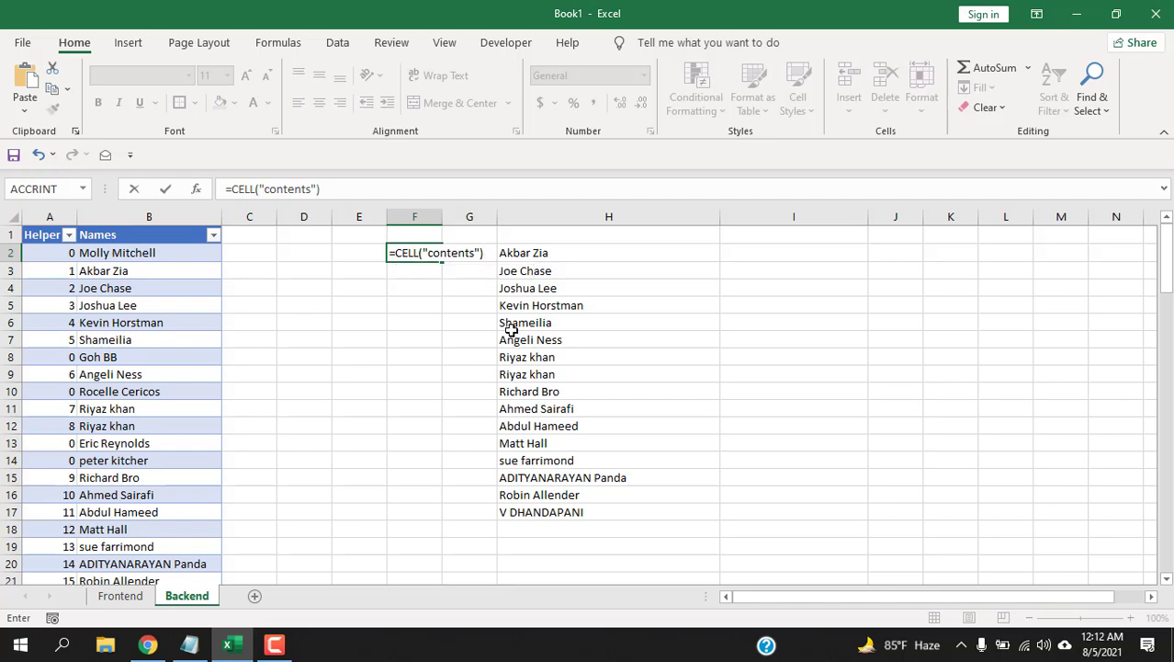
key("Return")
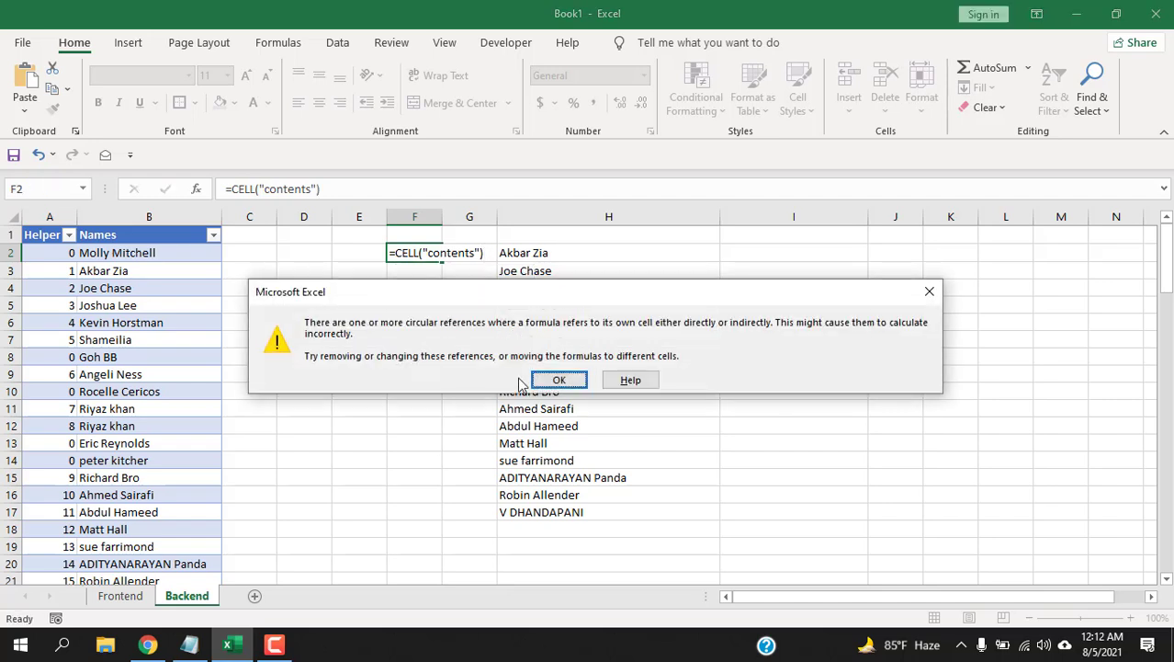
left_click(552, 380)
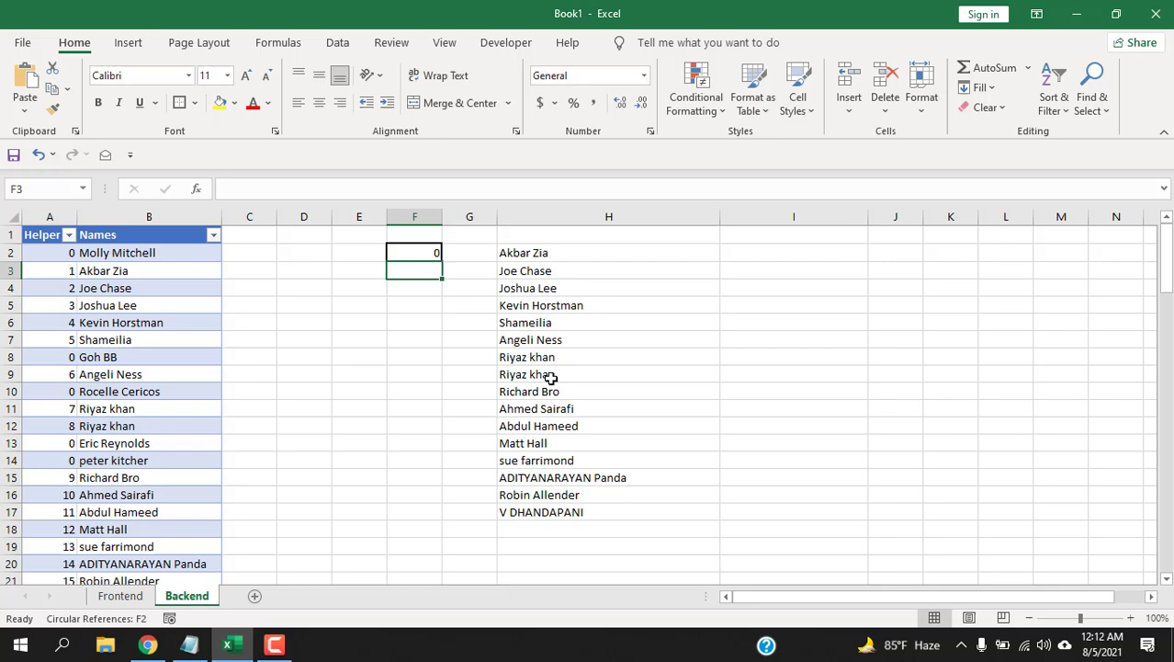
Step: Enter h in Backend cell D6 and check how the CELL formula in F2 picks it up
left_click(315, 317)
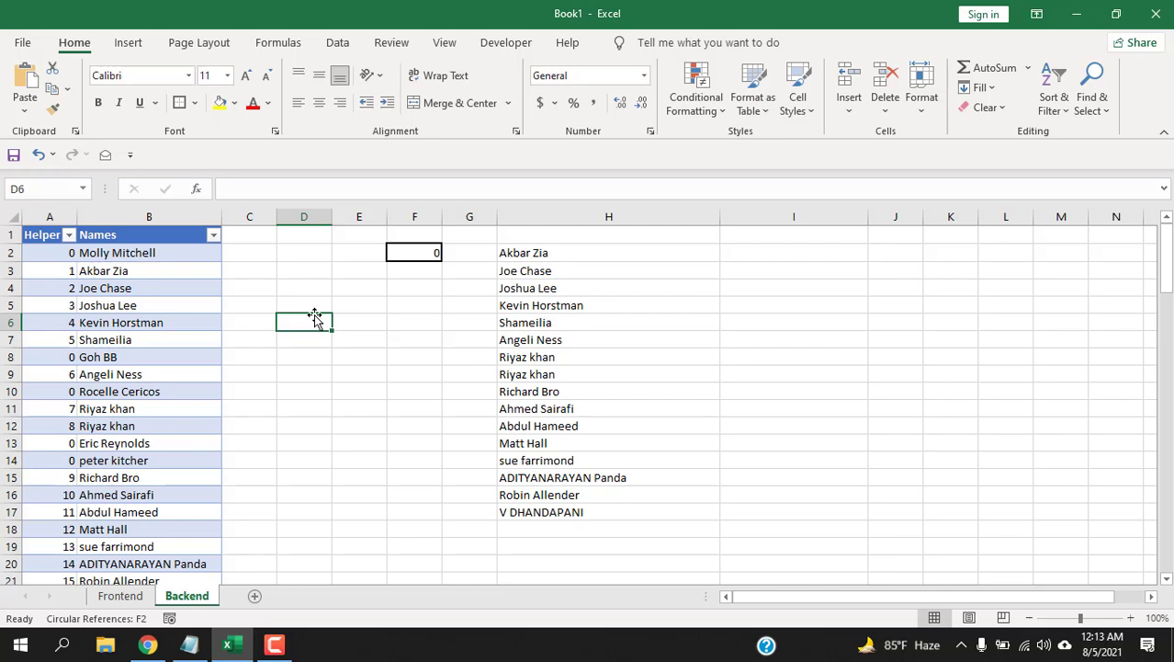
type("h")
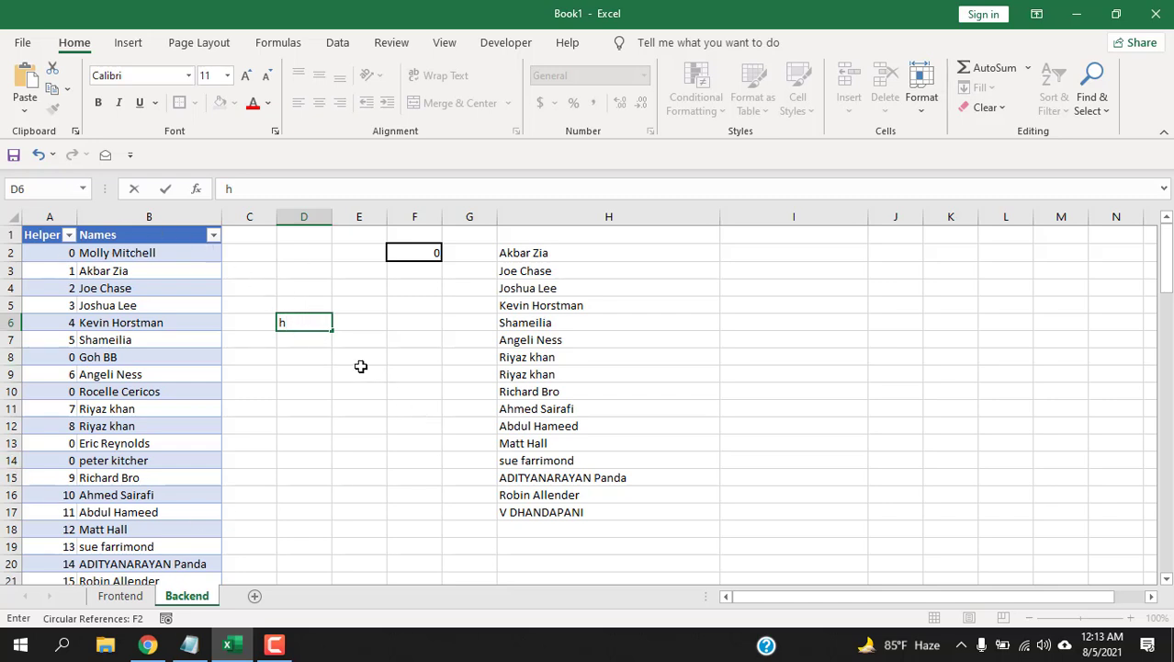
key("Return")
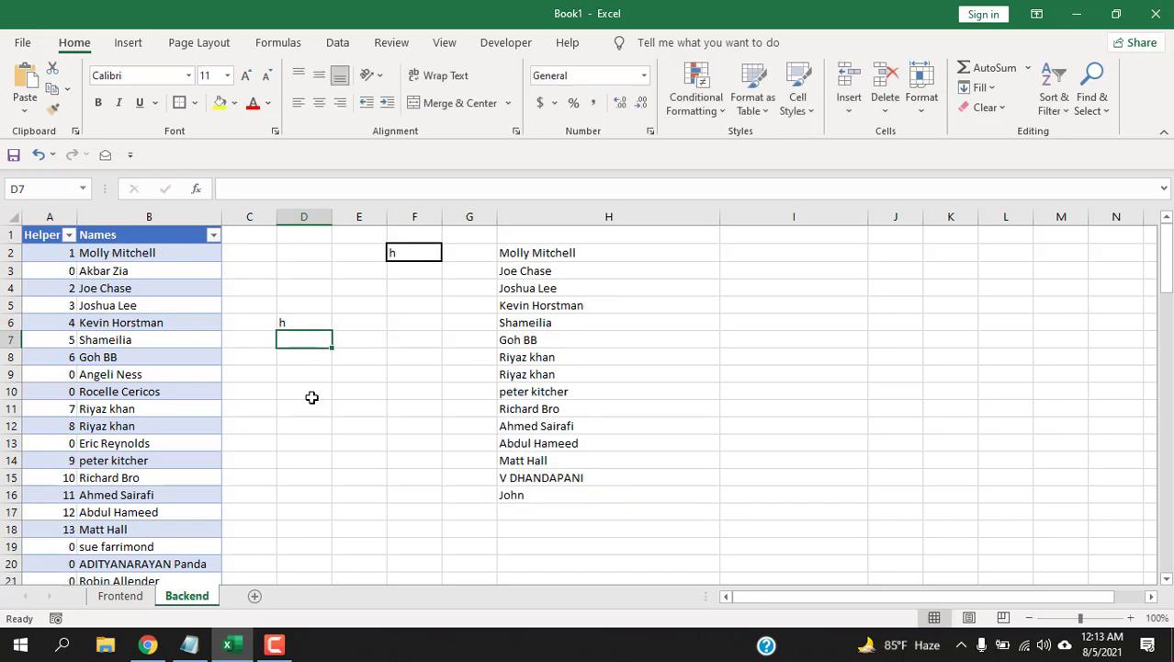
left_click(415, 249)
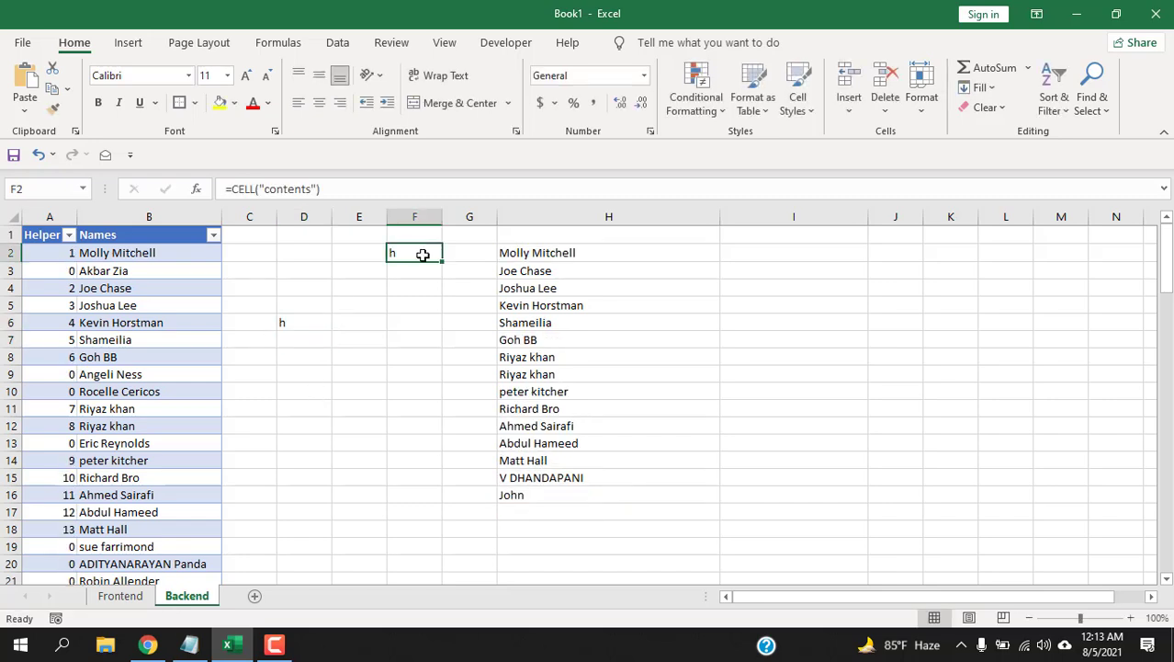
left_click(311, 341)
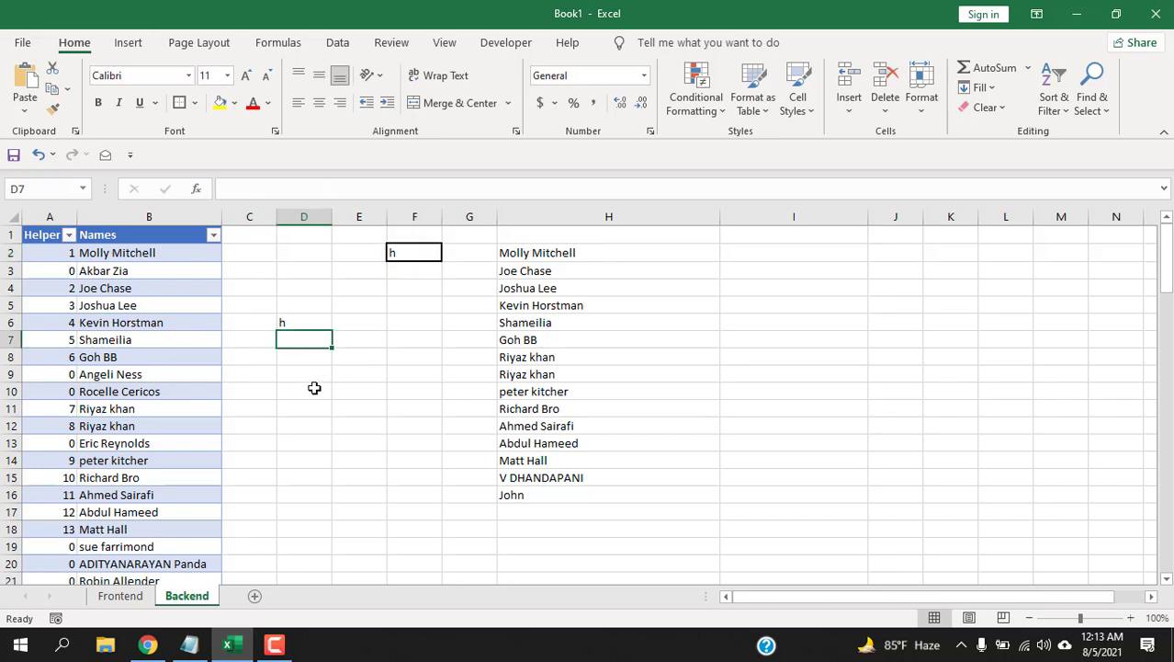
left_click(407, 254)
Step: Enter hi in Backend cell E8 and check the CELL formula's result in F2 again
left_click(360, 359)
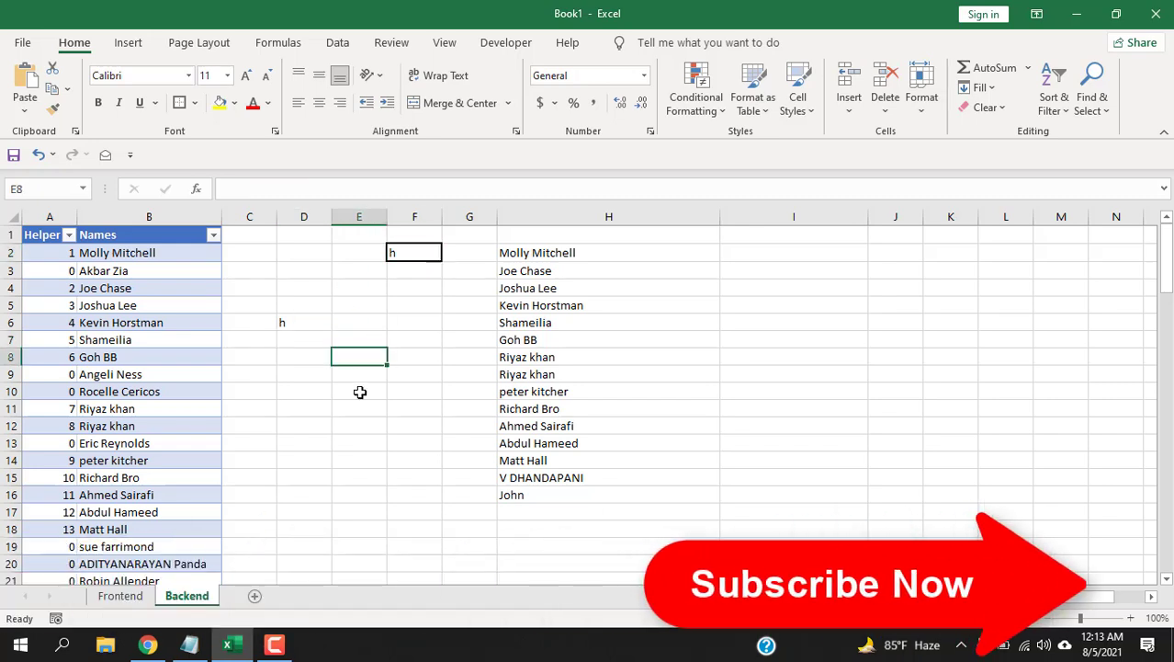
type("hi")
key("Return")
left_click(418, 252)
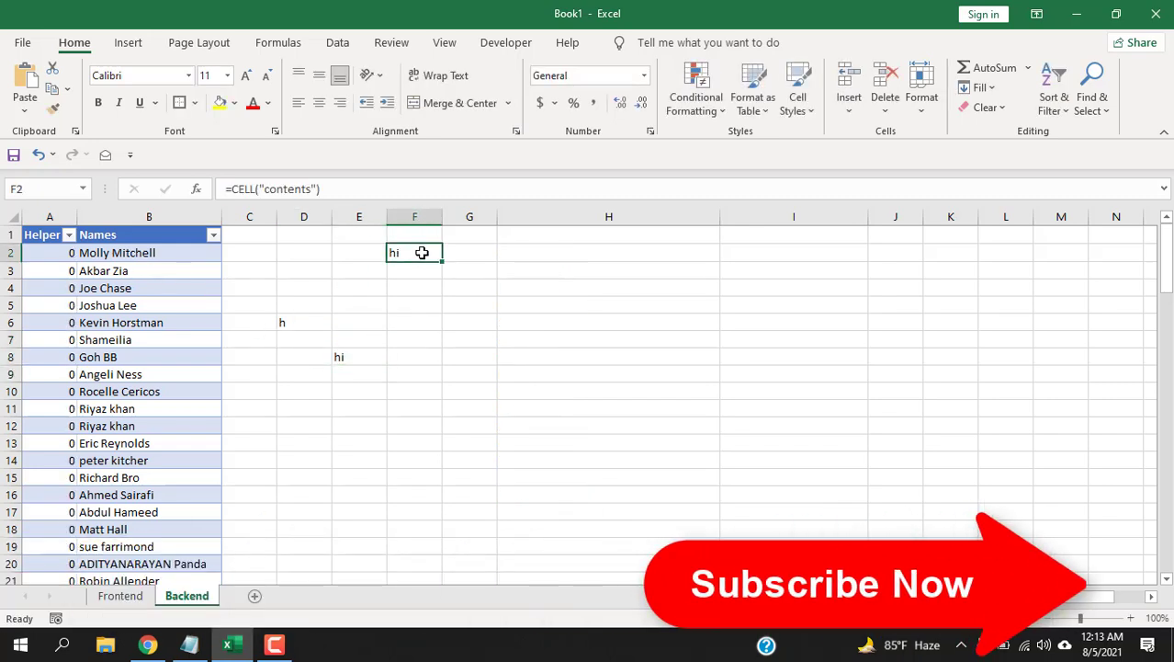
Step: Check on the Frontend sheet that the cells of column A below the Name header carry the dropdown
left_click(133, 598)
left_click(121, 254)
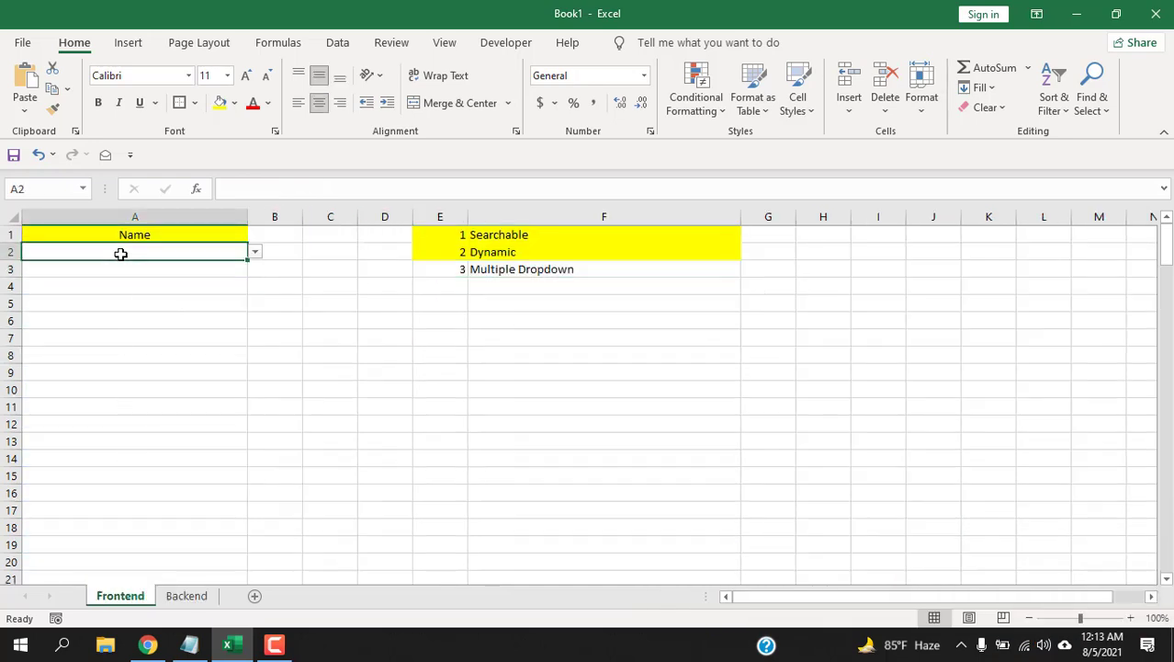
key("Down")
key("Down")
key("Down")
key("Down")
key("Down")
key("Down")
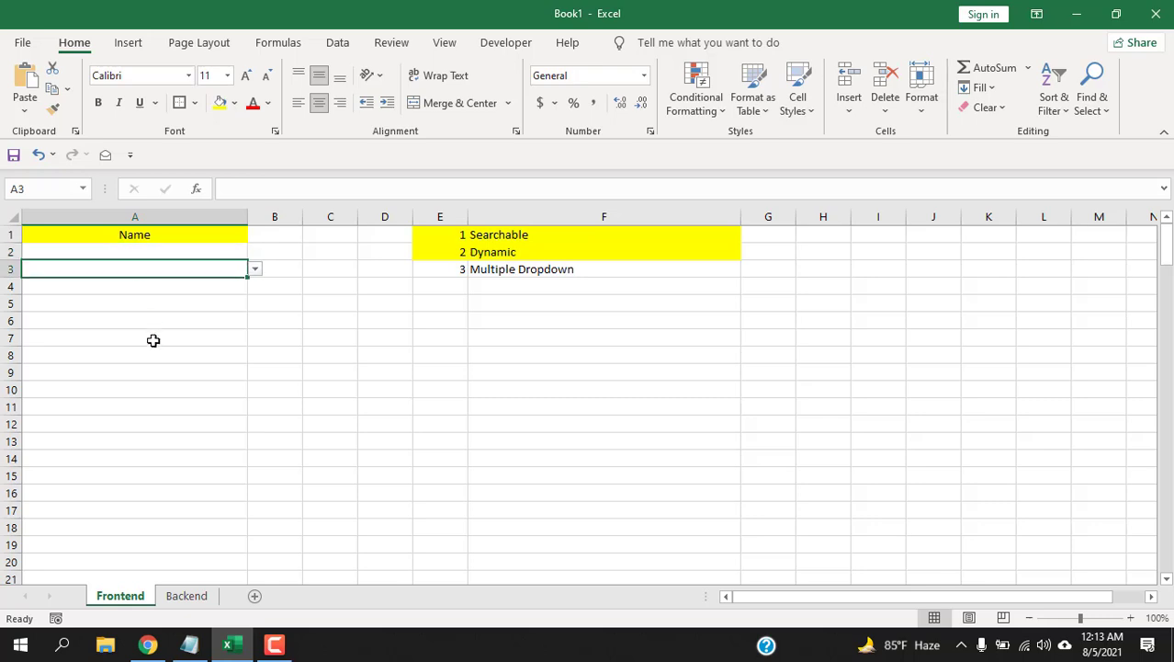
key("Down")
key("Down")
key("Down")
key("Down")
key("Down")
key("Down")
key("Down")
key("Down")
key("Down")
key("Up")
key("Up")
key("Up")
key("Up")
key("Up")
key("Up")
key("Up")
key("Up")
key("Up")
key("Up")
key("Up")
key("Up")
key("Up")
key("Up")
key("Up")
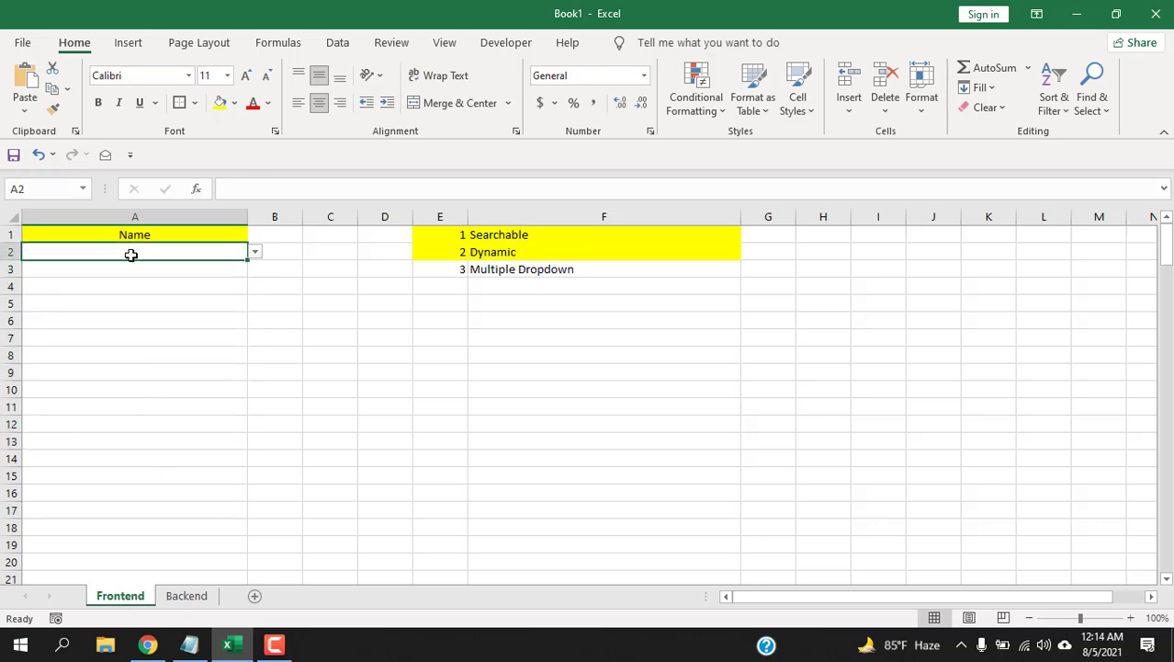
Step: Search for c in cell A2's dropdown and choose the fifth matching name
type("c")
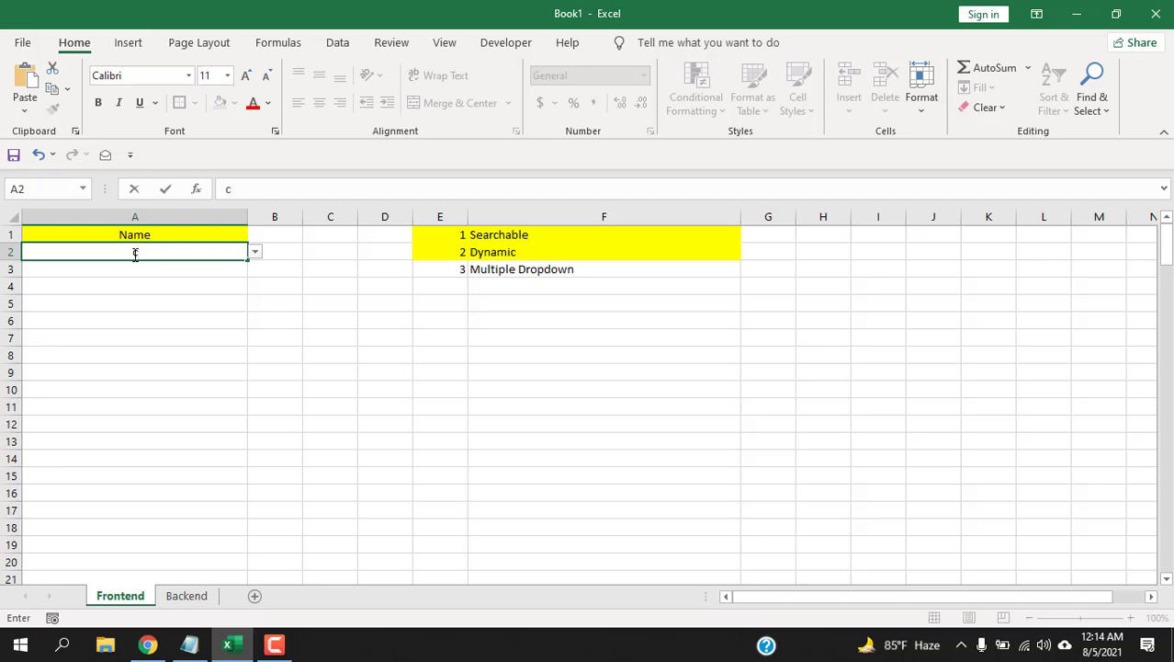
left_click(255, 252)
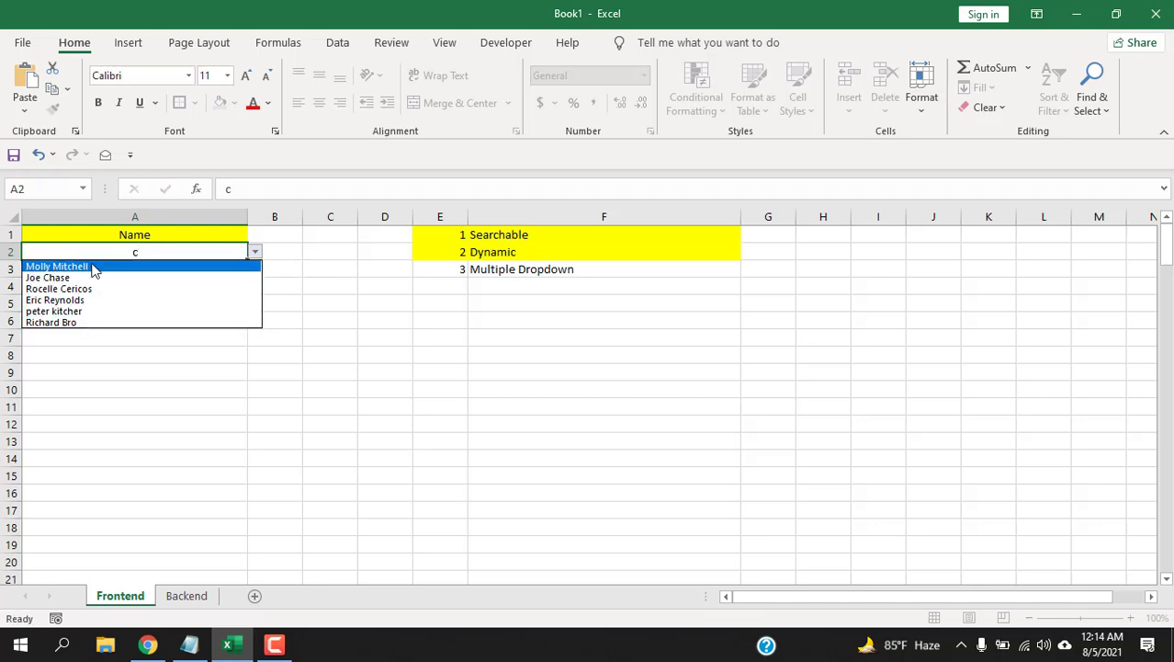
left_click(70, 313)
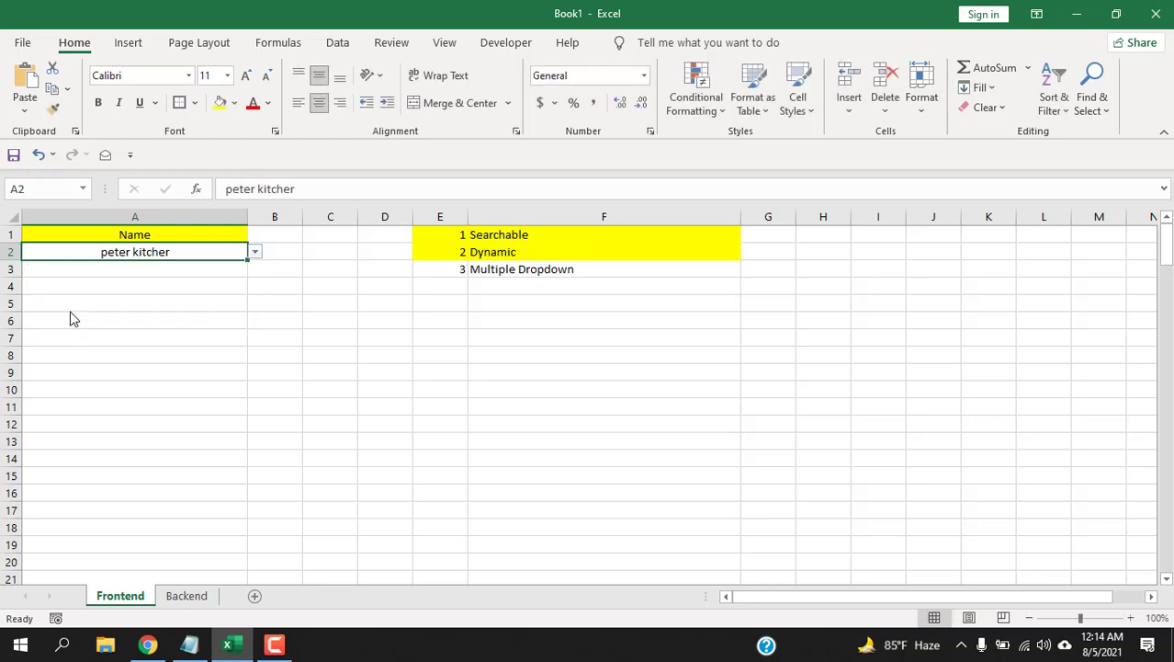
Step: Enter w in Frontend cell A3 and check the search text in Backend cell F2
left_click(111, 273)
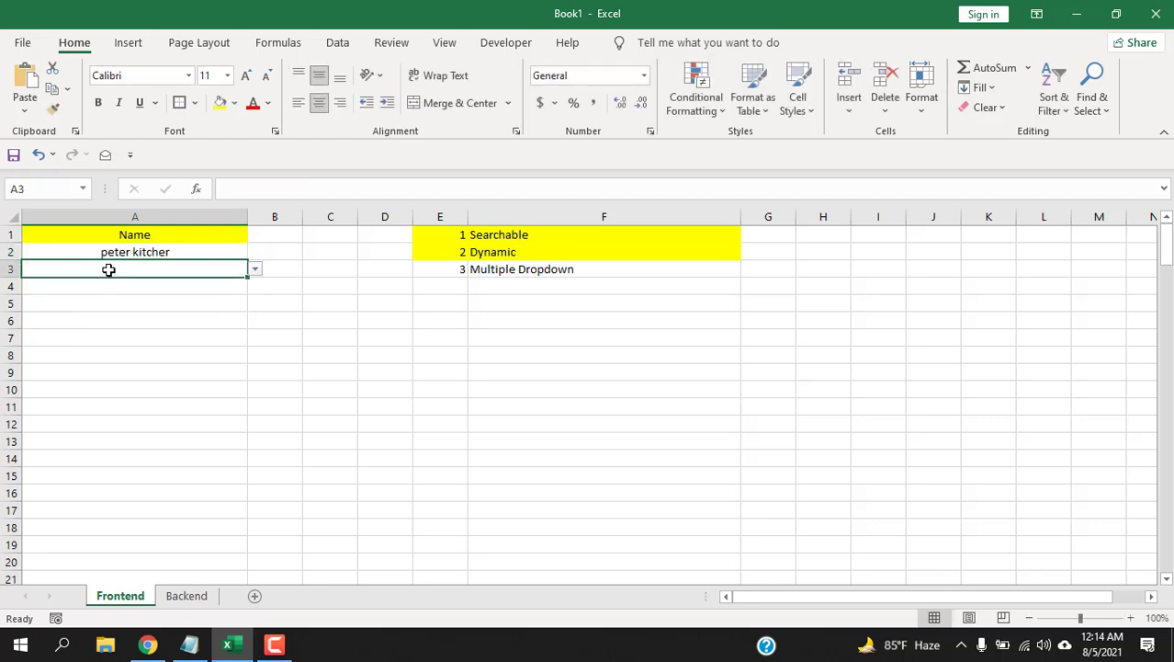
type("w")
left_click(186, 597)
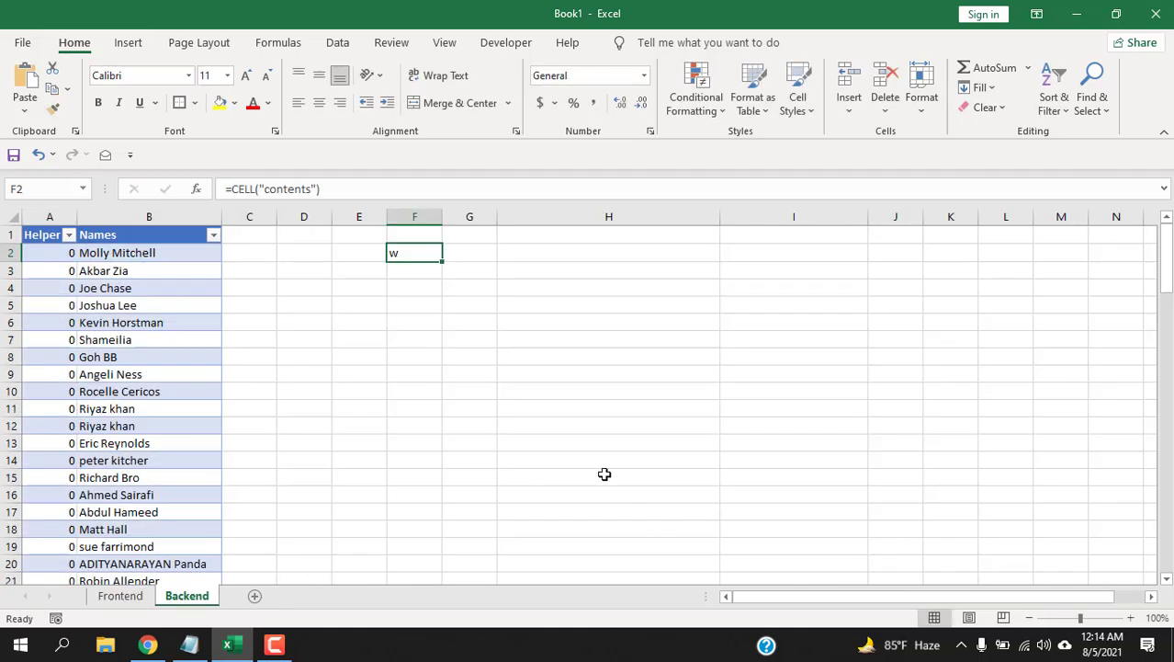
Step: Search for g in Frontend cell A3's dropdown and choose the second matching name
left_click(120, 595)
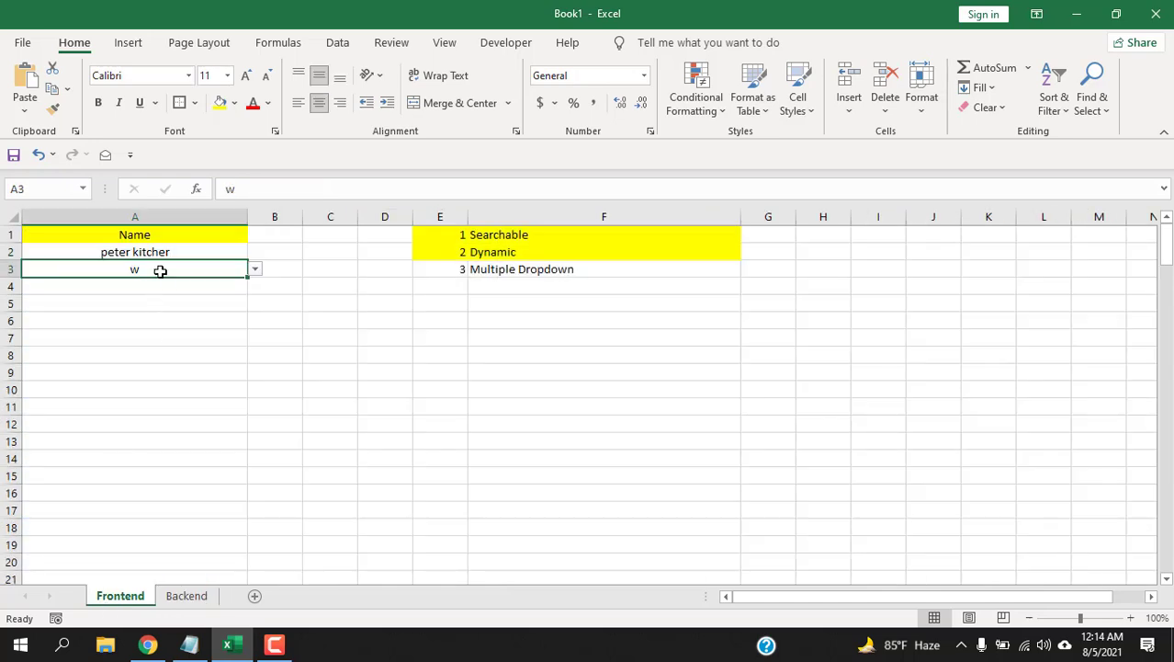
type("g")
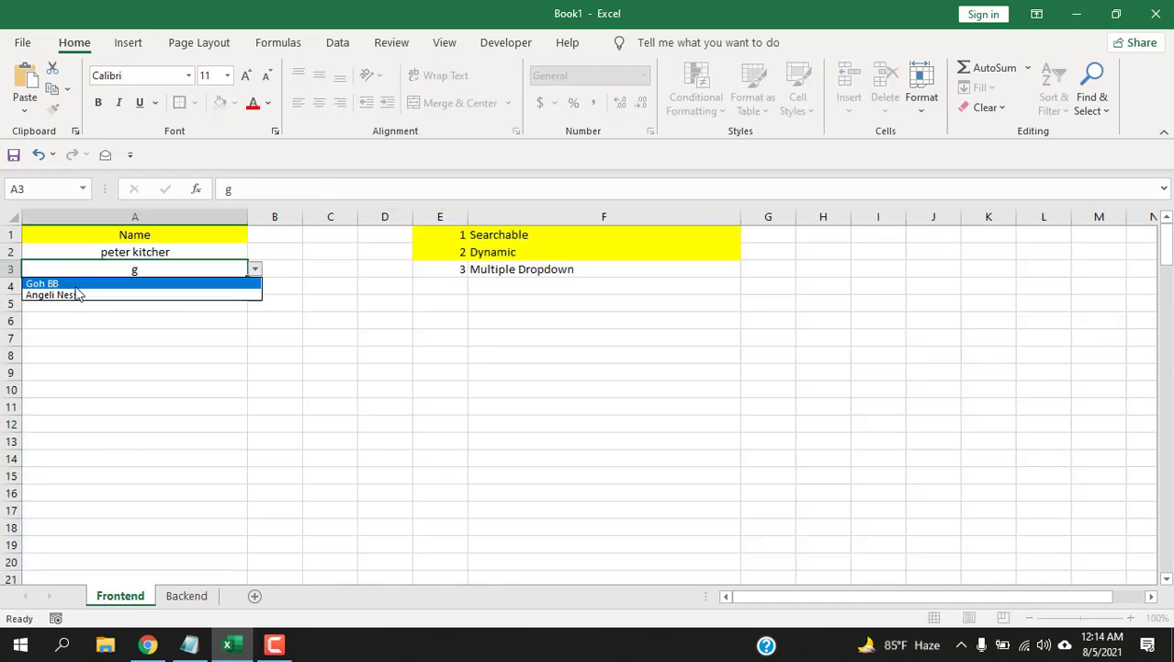
left_click(74, 294)
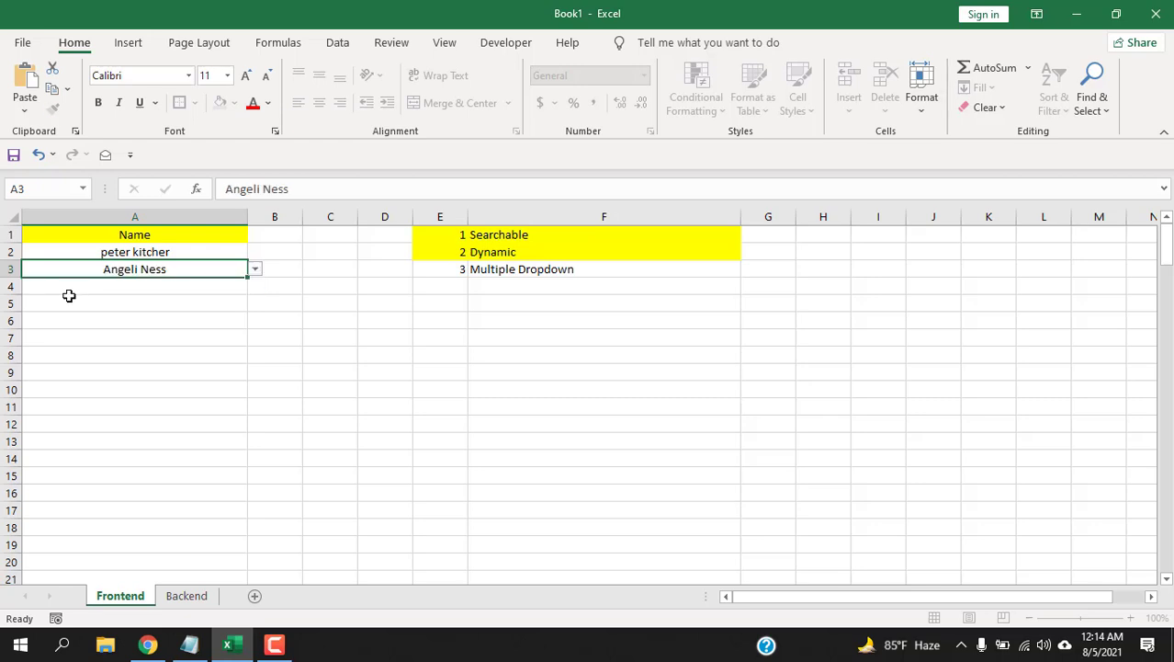
Step: Search for a in cell A4's dropdown, without the autocompleted text, and choose the fourth matching name
left_click(166, 286)
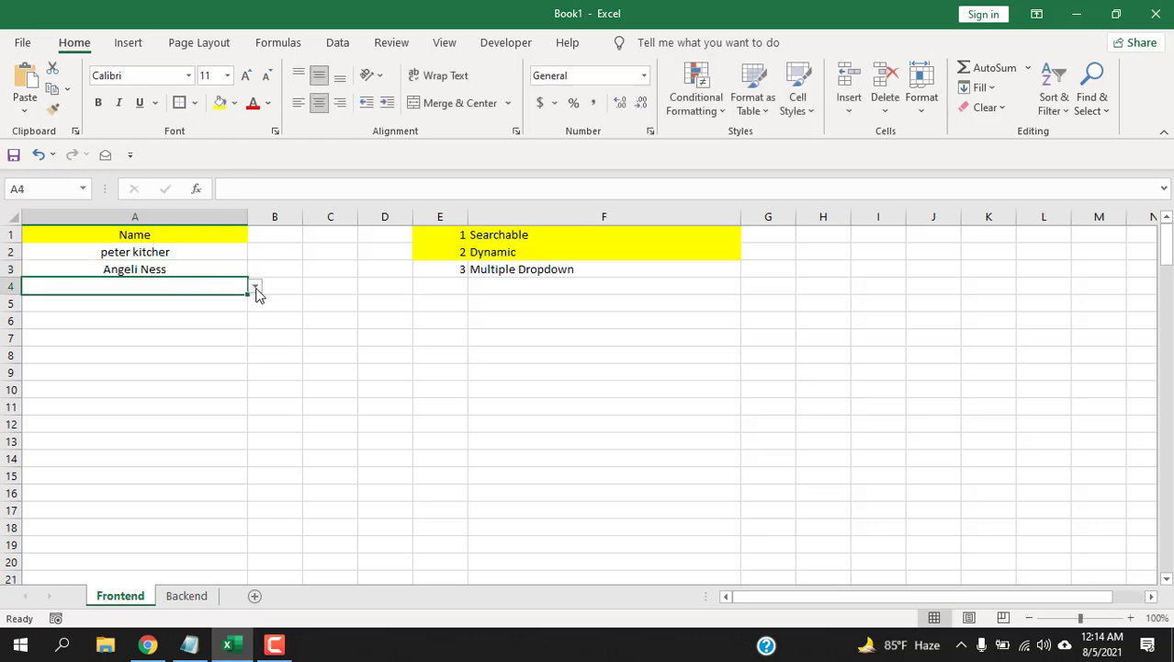
type("a")
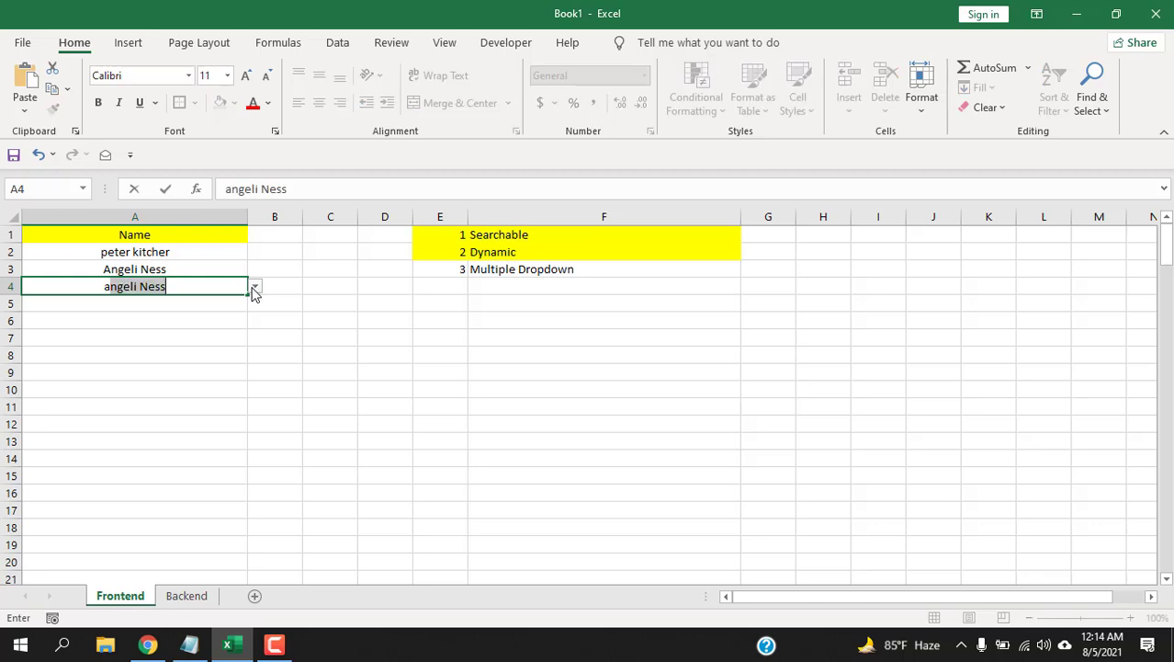
key("BackSpace")
left_click(257, 288)
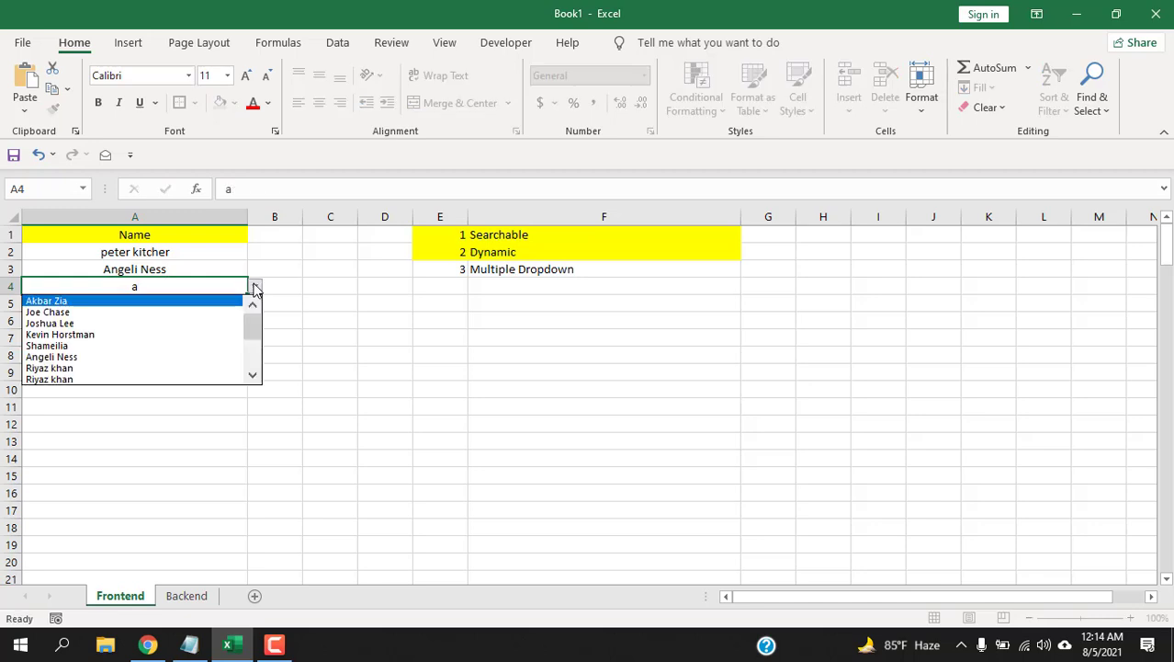
scroll(264, 380, "down", 2)
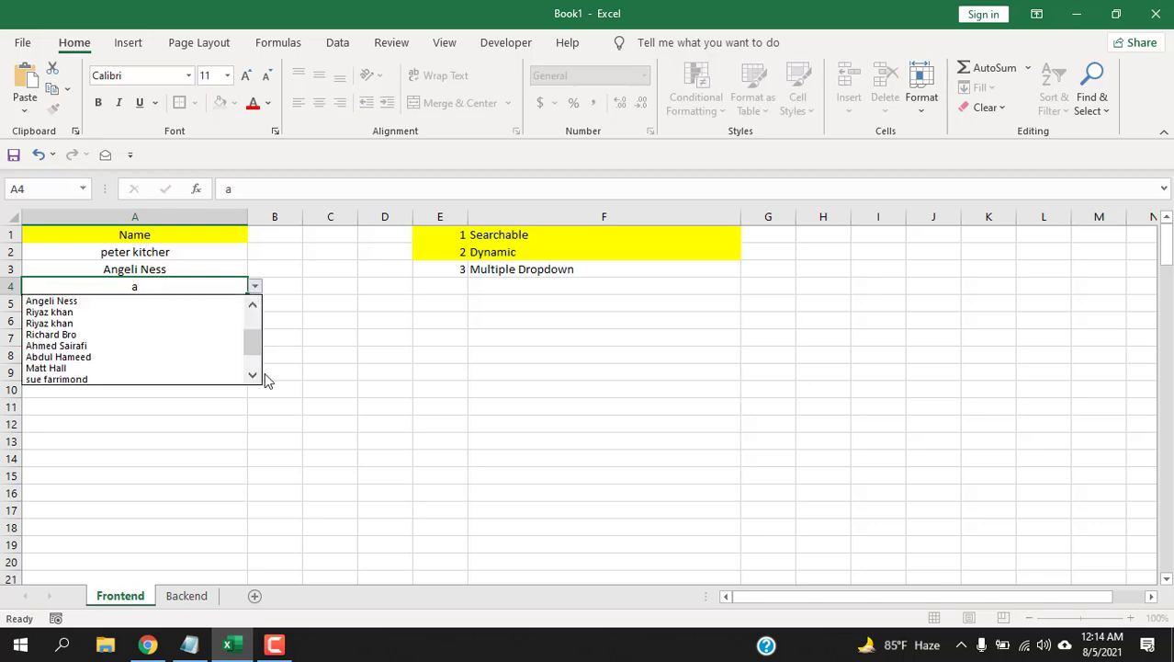
scroll(245, 313, "up", 2)
left_click(95, 336)
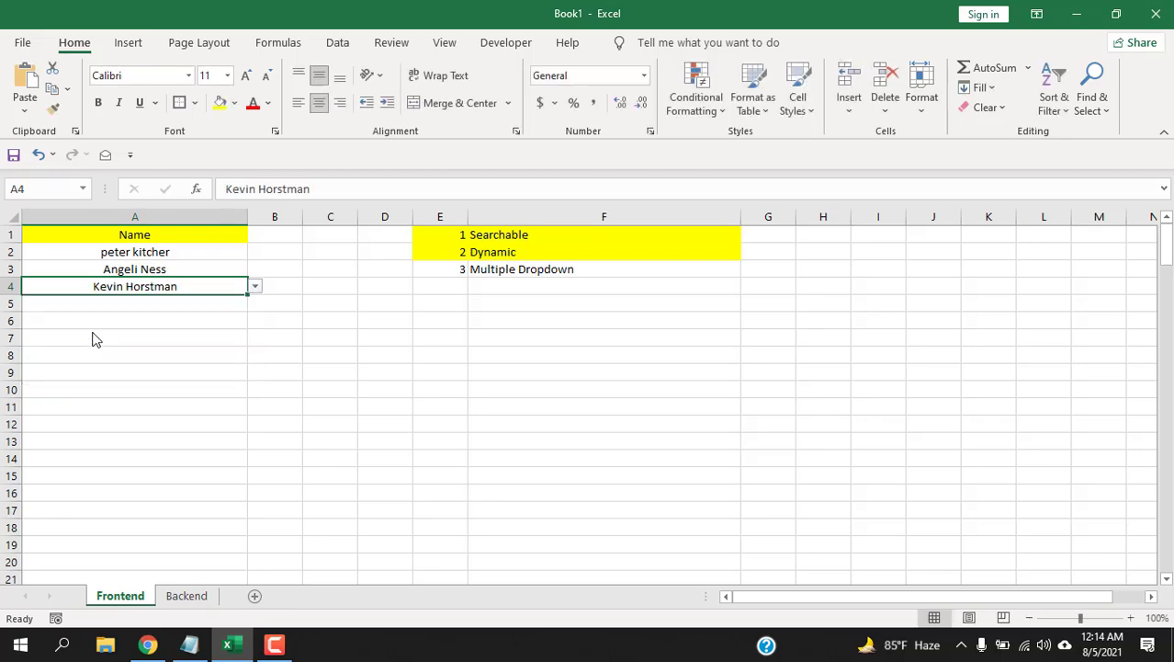
Step: Add Windows as a new entry in cell B25, directly below the Names table on the Backend sheet
left_click(112, 318)
left_click(202, 600)
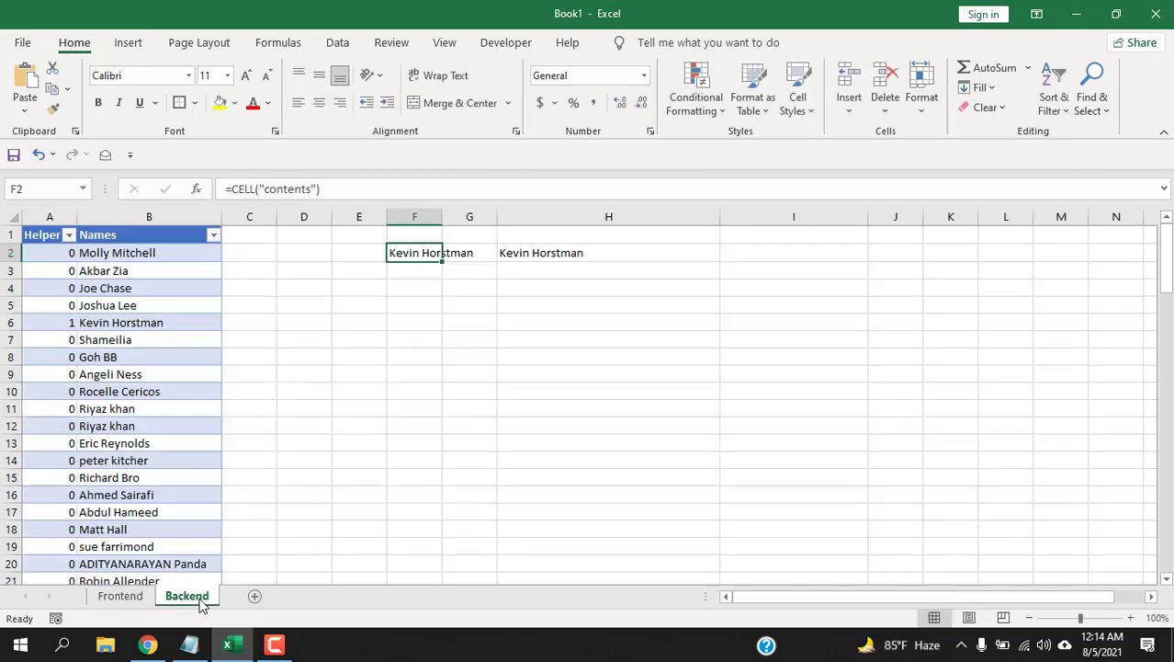
scroll(134, 454, "down", 6)
left_click(128, 342)
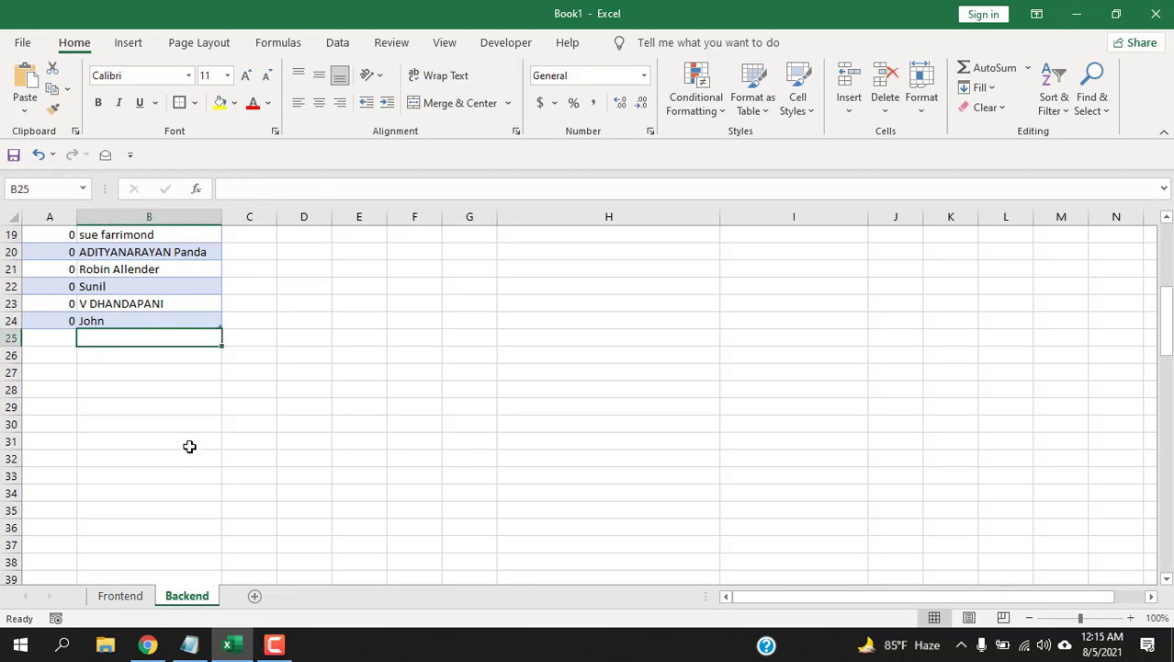
type("Windows")
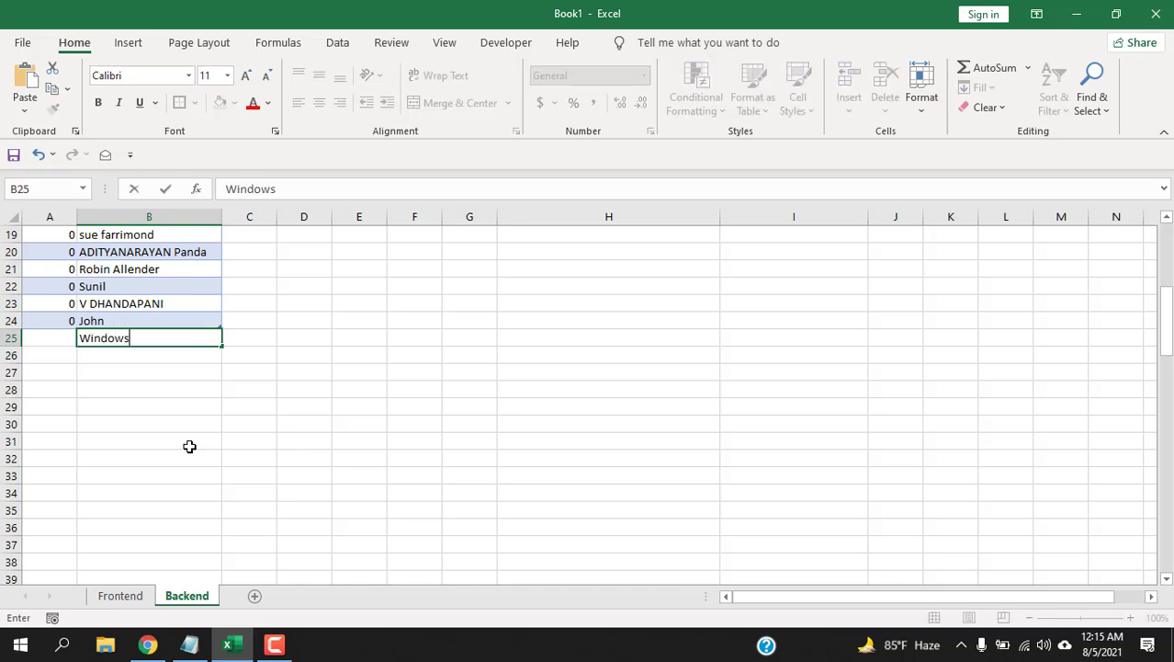
Step: Search for win in Frontend cell A5's dropdown and choose Windows
left_click(118, 595)
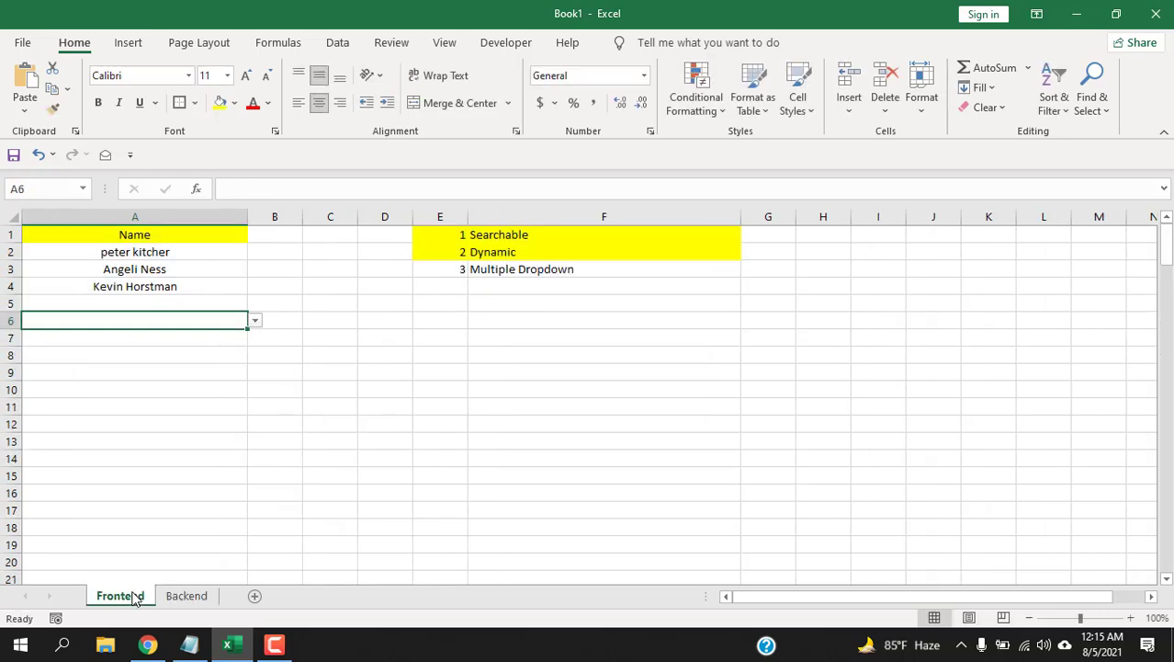
left_click(146, 300)
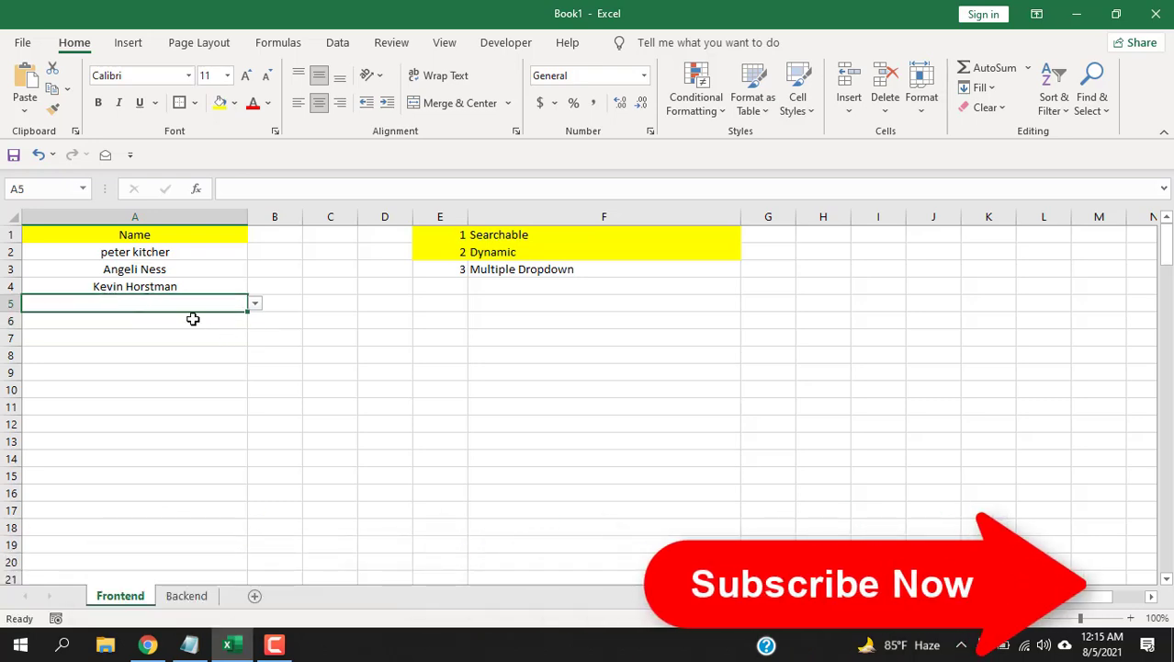
type("win")
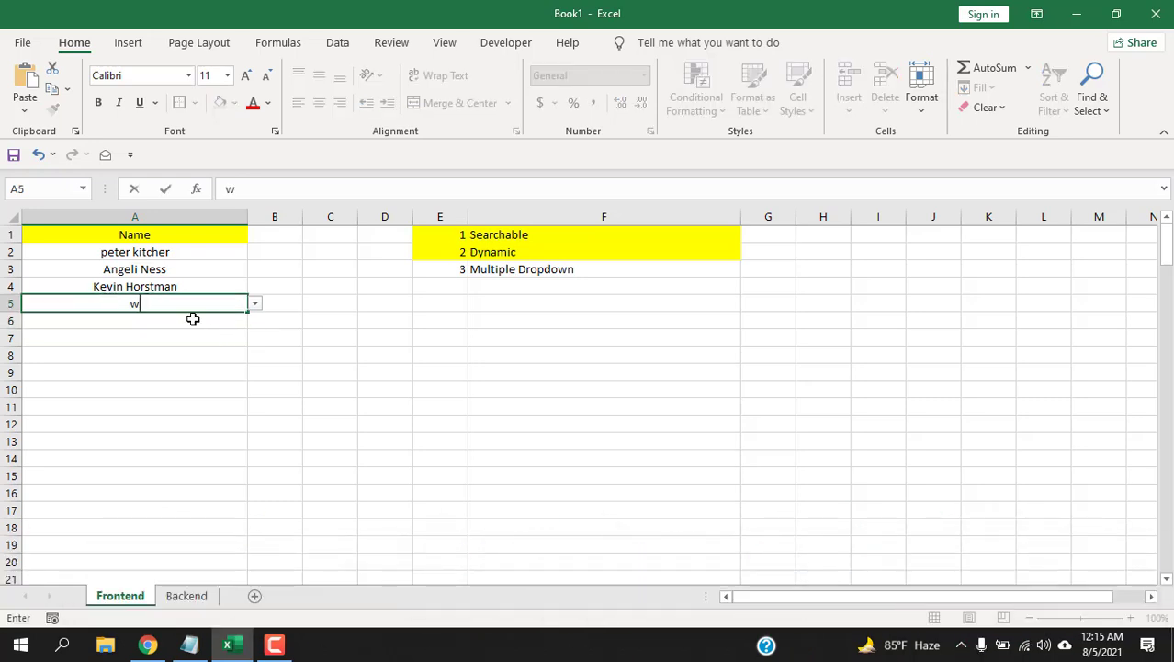
left_click(255, 305)
left_click(256, 305)
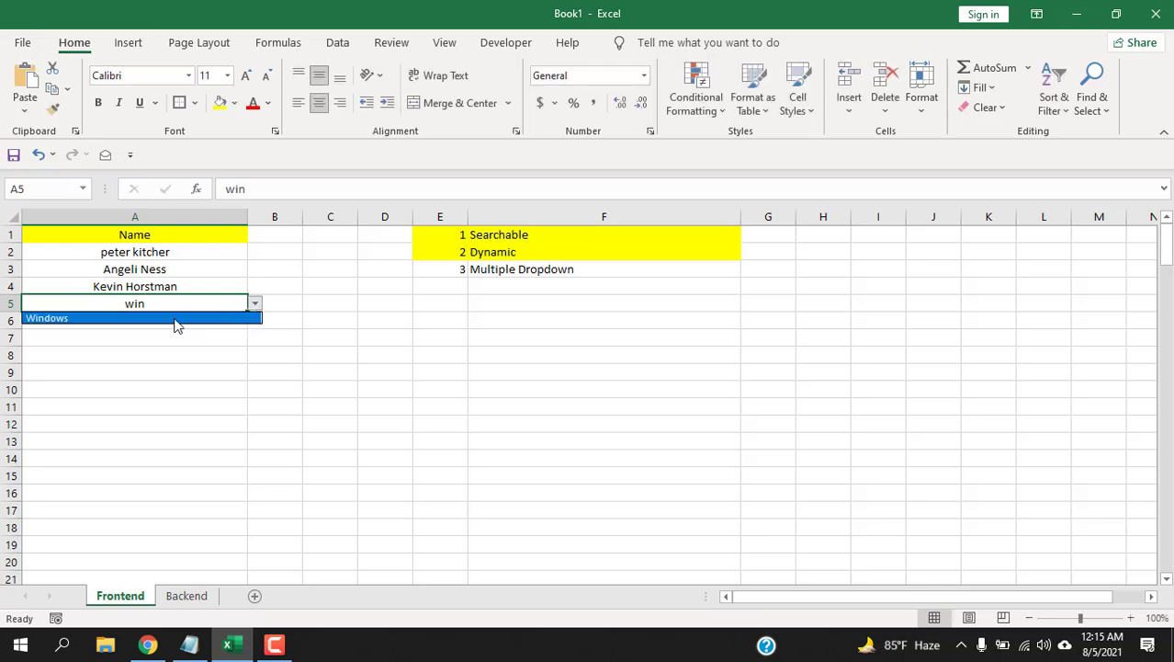
left_click(53, 322)
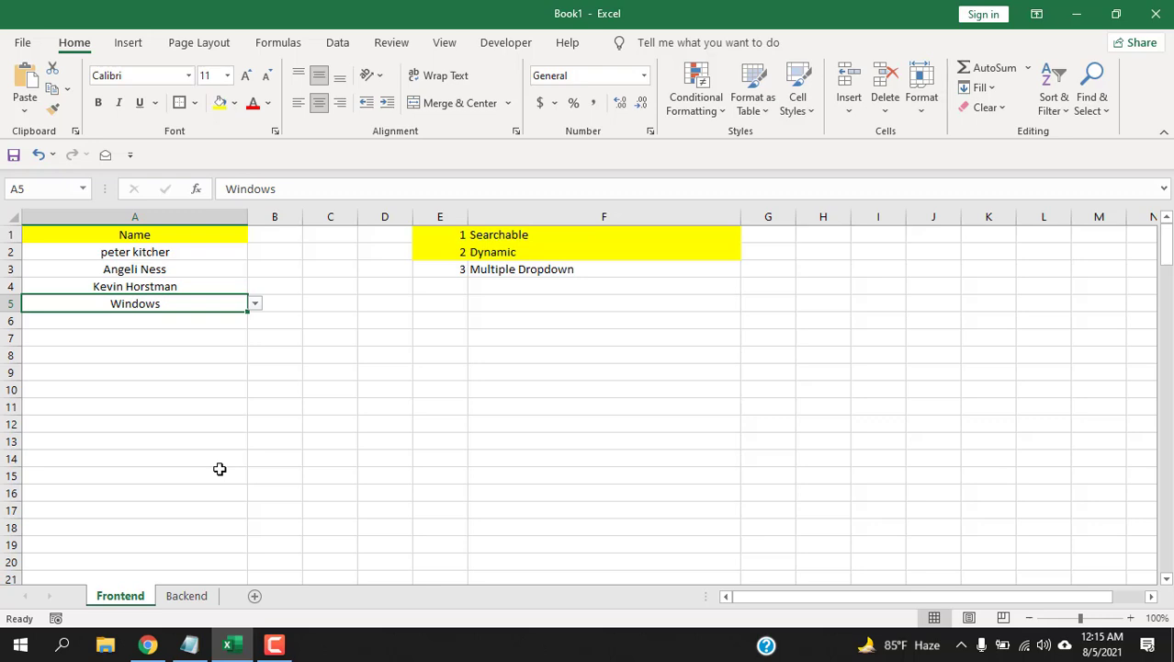
Step: Fill the third feature row, Multiple Dropdown (cells E3:F3), with yellow
left_click(502, 237)
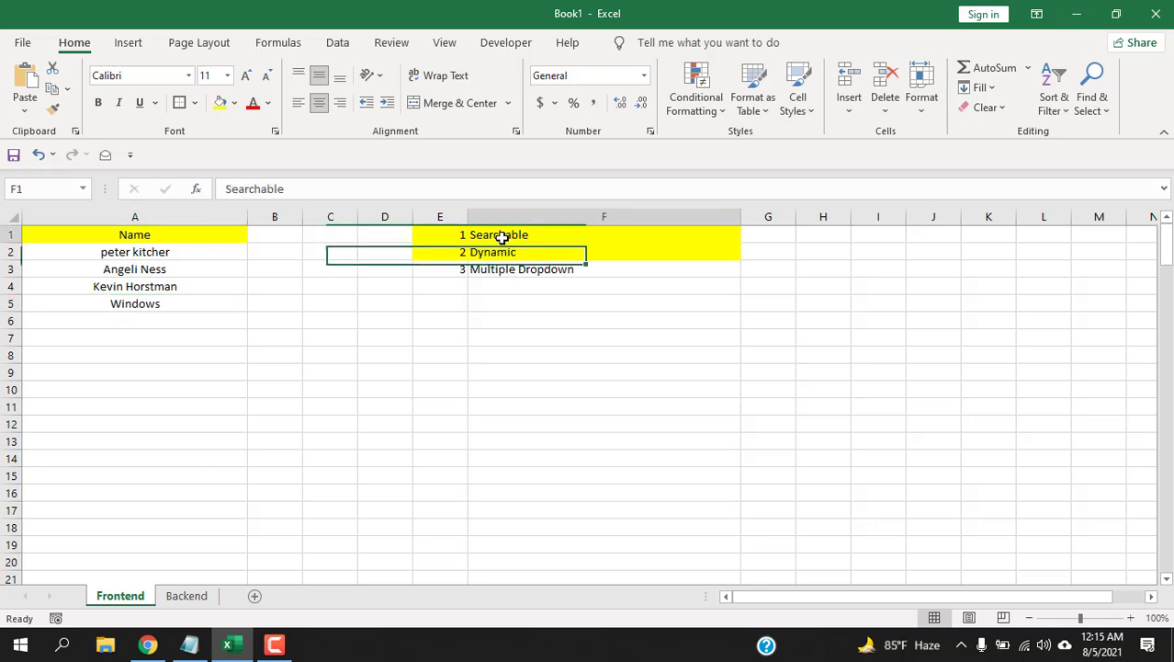
left_click(504, 251)
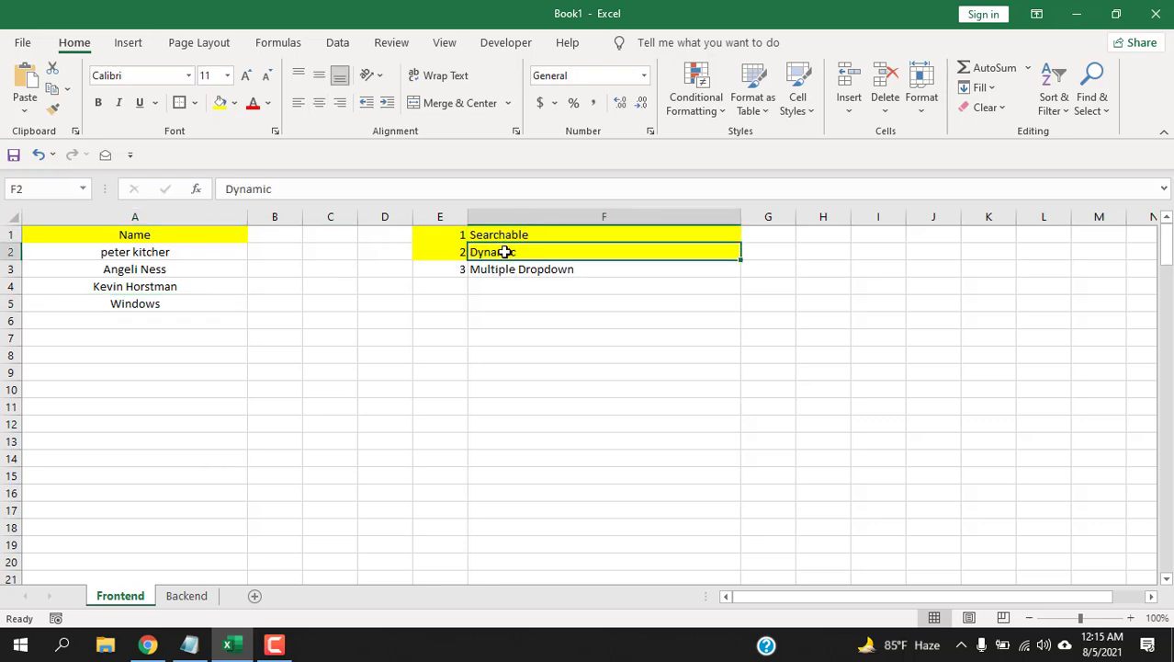
left_click_drag(460, 268, 516, 267)
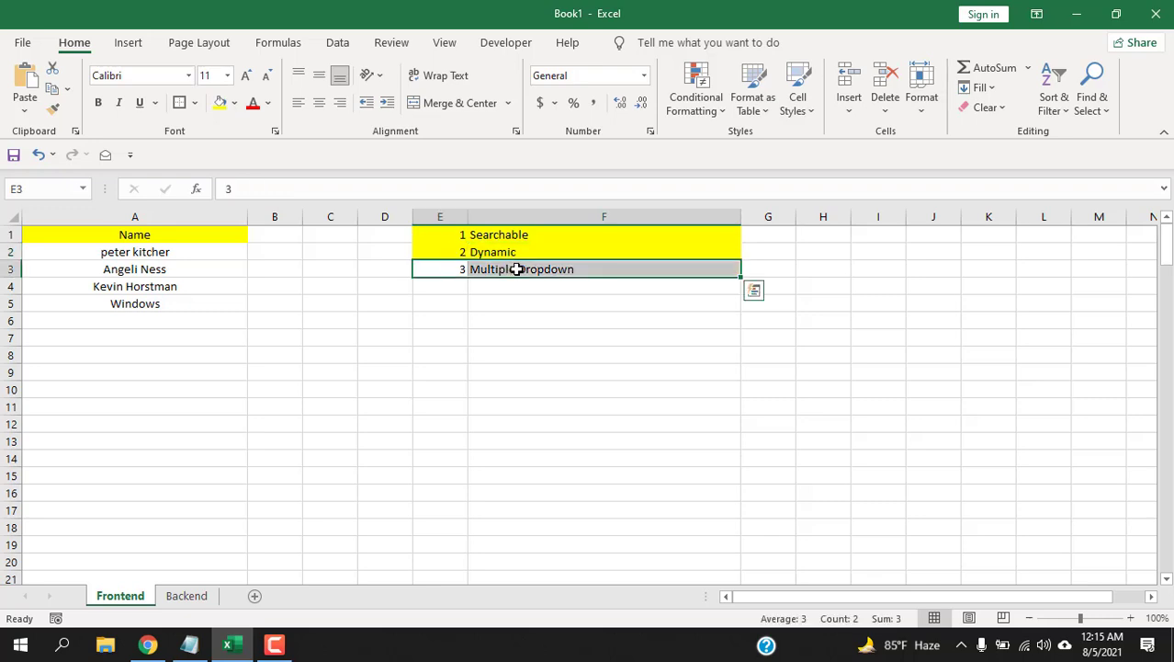
left_click(220, 102)
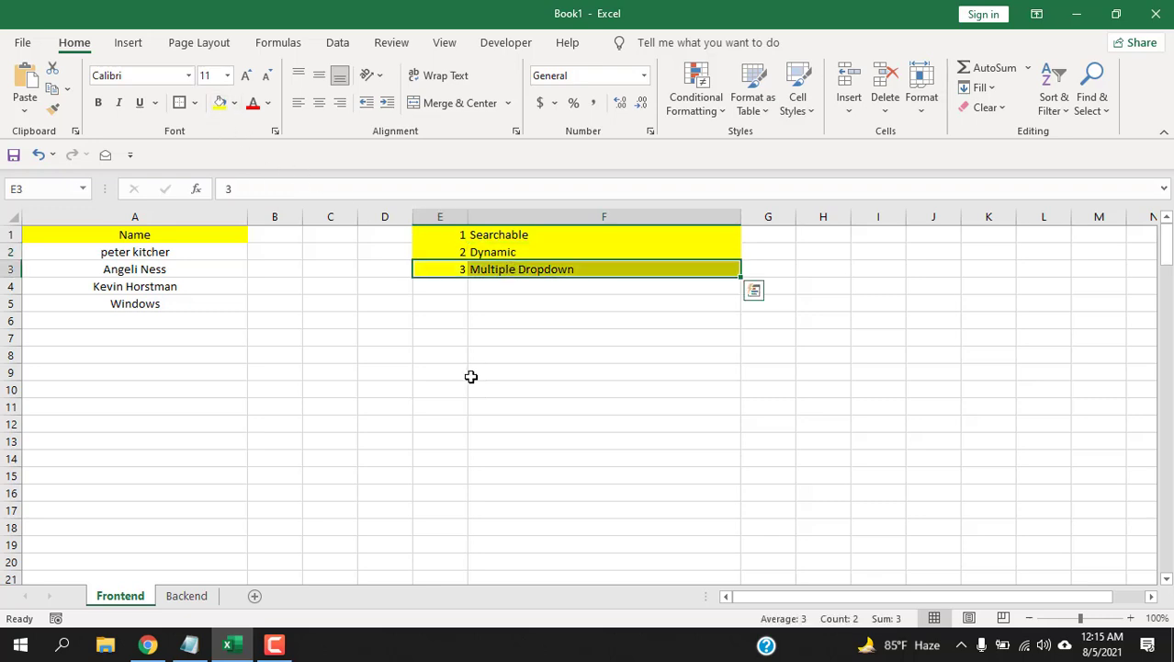